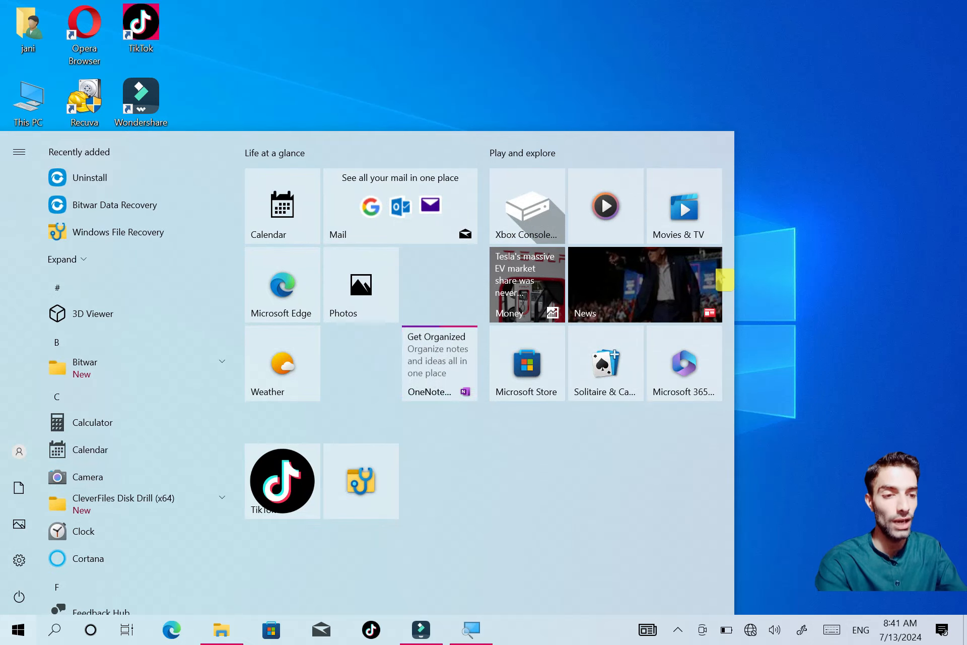
- Search Windows for "access" and launch Microsoft Office Access 2007
key("super")
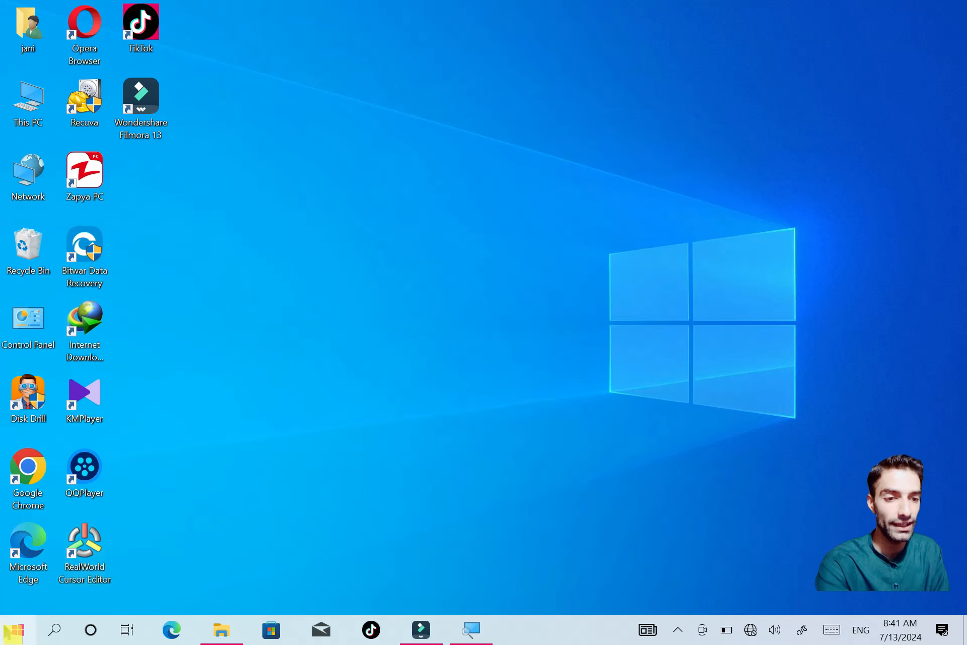
left_click(18, 630)
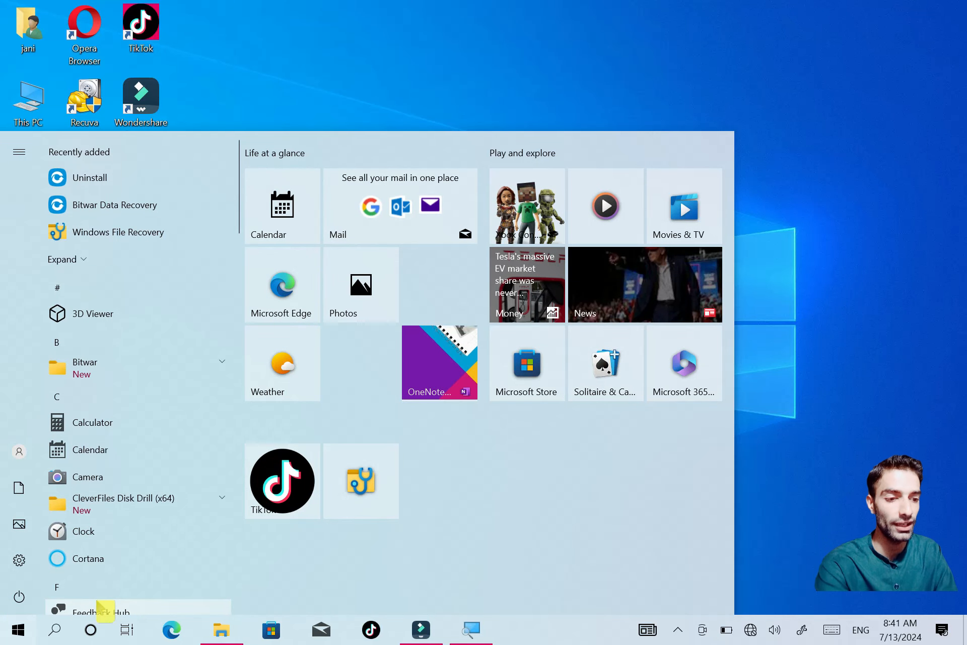
left_click(54, 630)
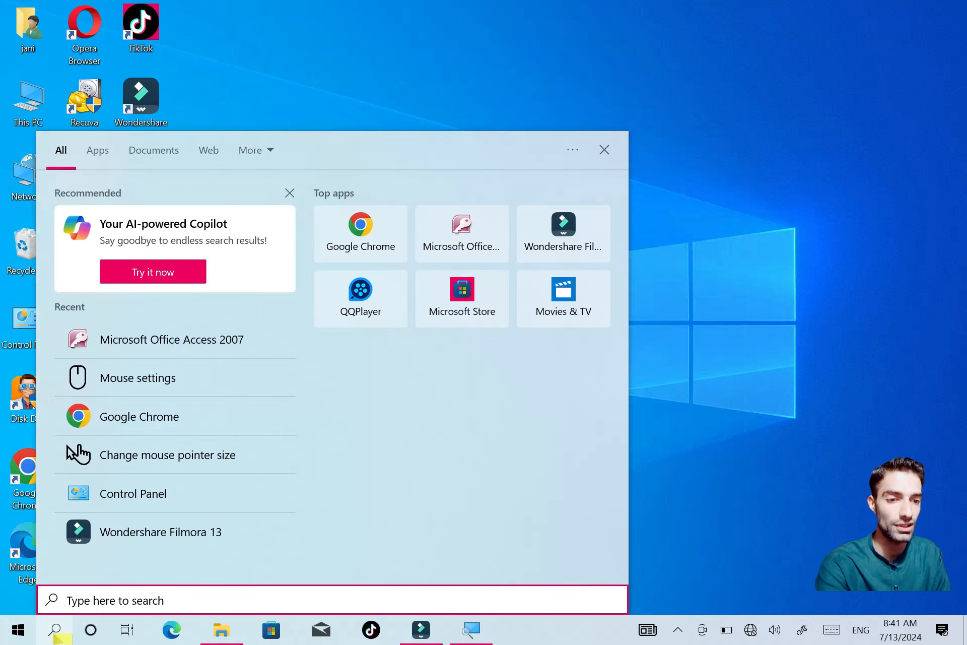
type("access")
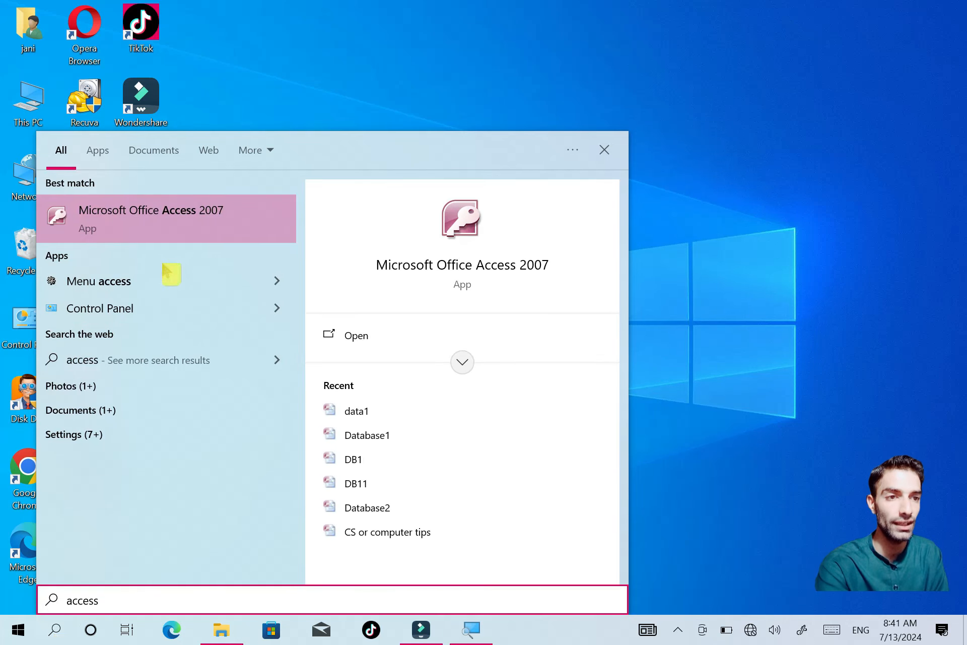
left_click(157, 214)
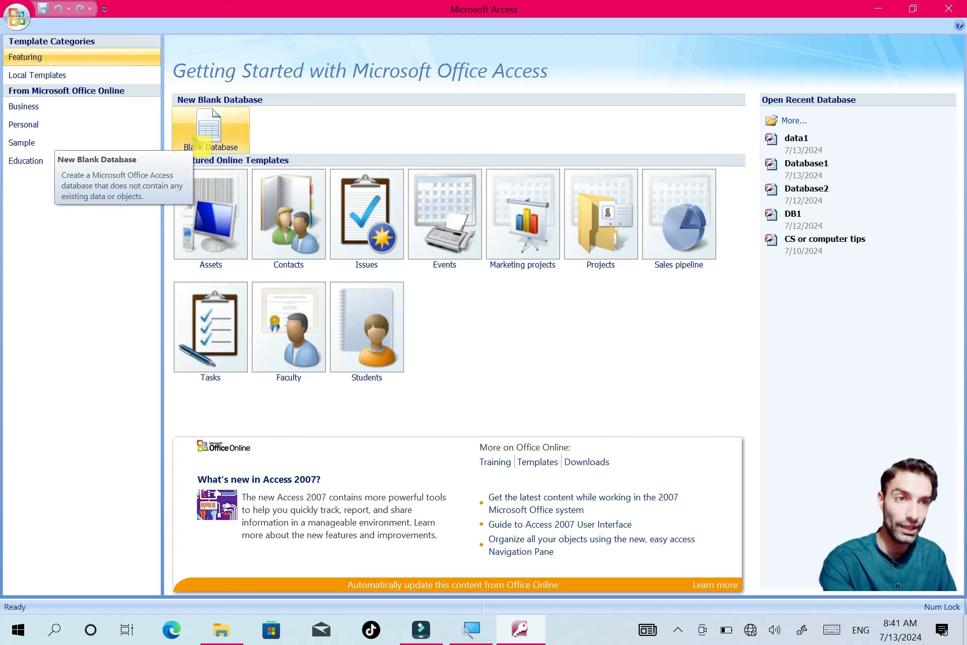
- Create a new blank database with the file name Dataa1
left_click(198, 140)
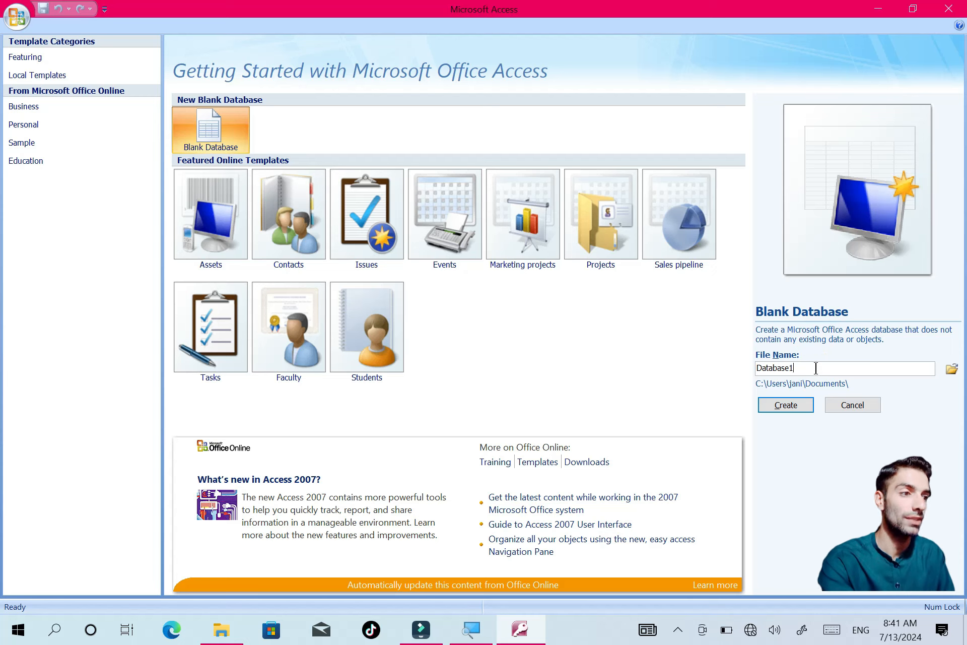
key("BackSpace")
key("BackSpace")
key("BackSpace")
key("BackSpace")
key("BackSpace")
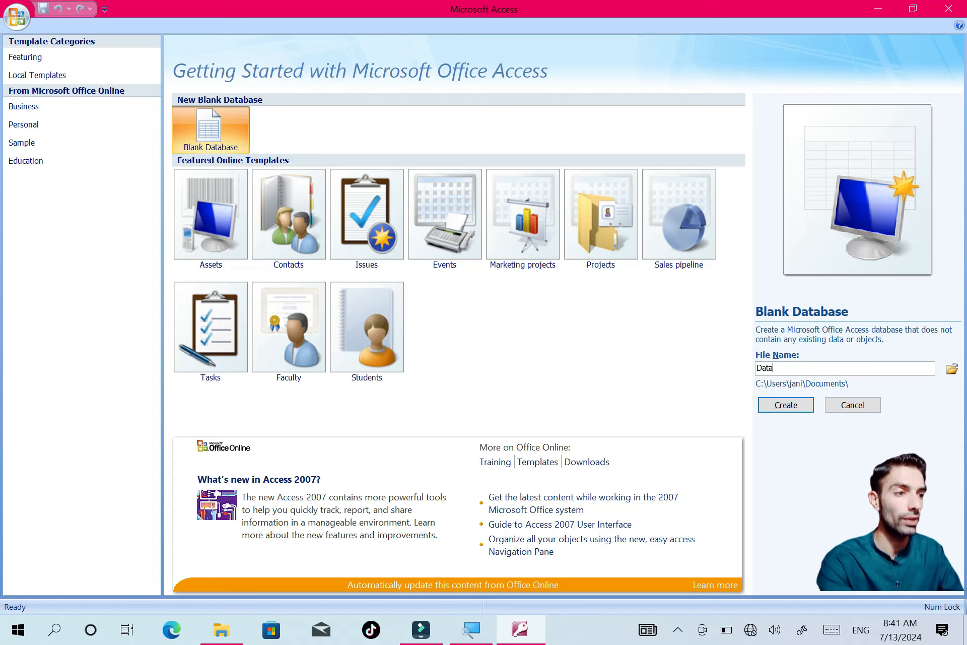
type("a")
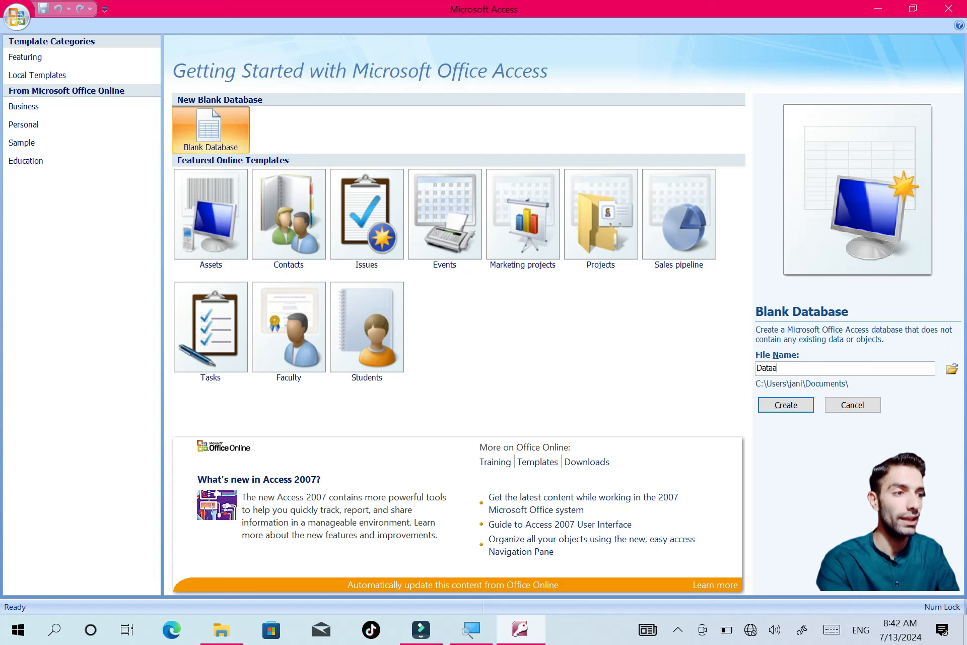
type("1")
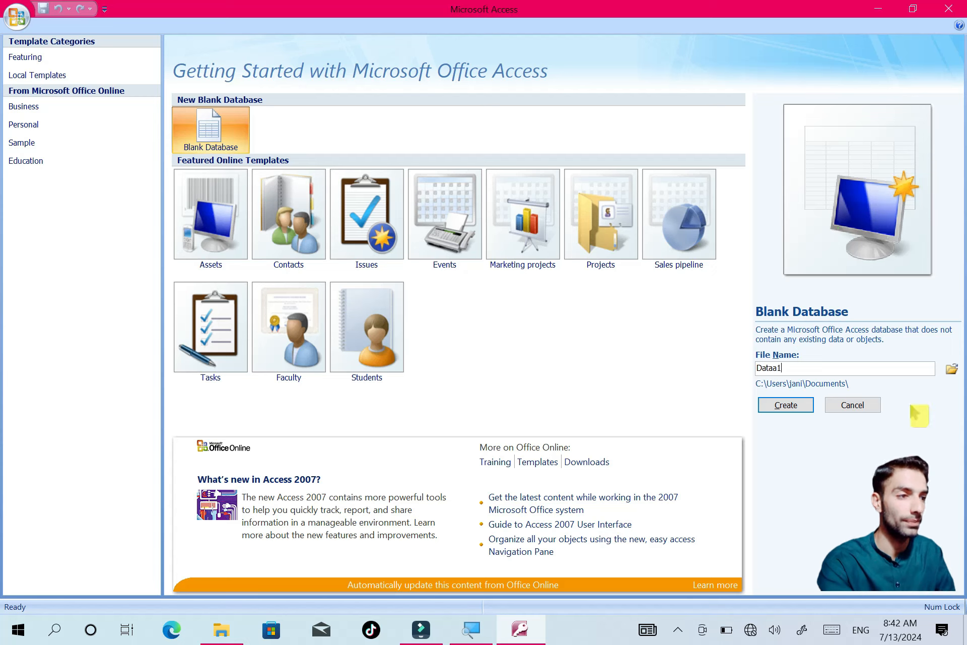
left_click(795, 403)
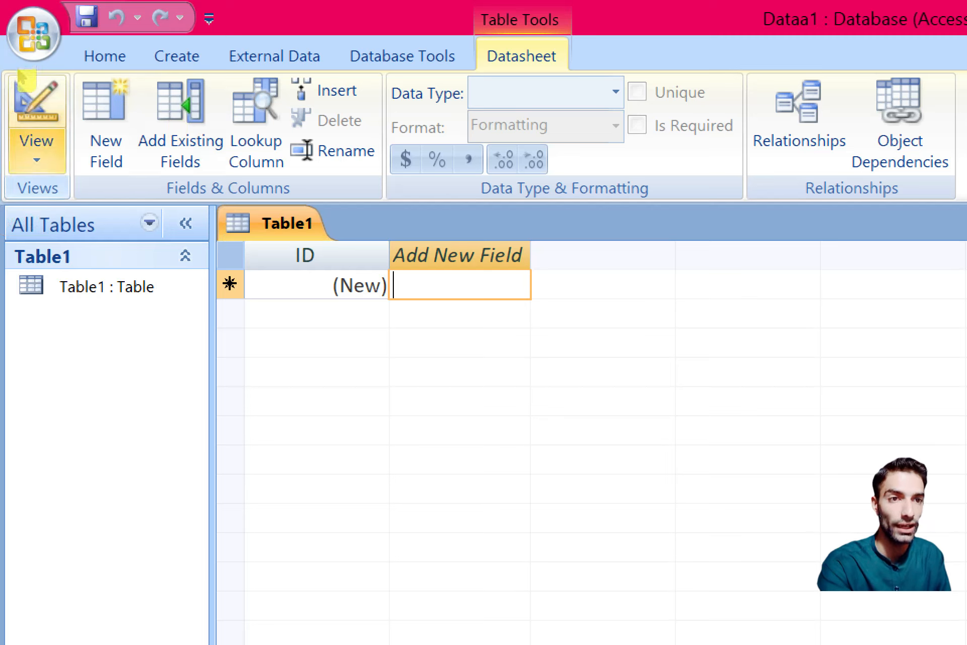
- Switch the new table to Design View, saving it under the name Table1
left_click(36, 121)
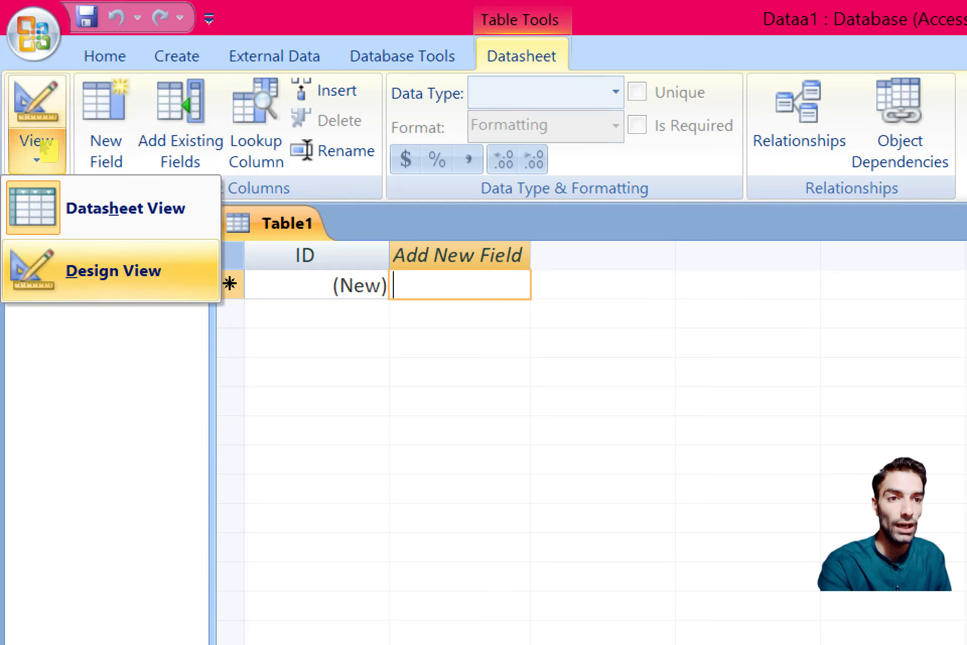
key("Return")
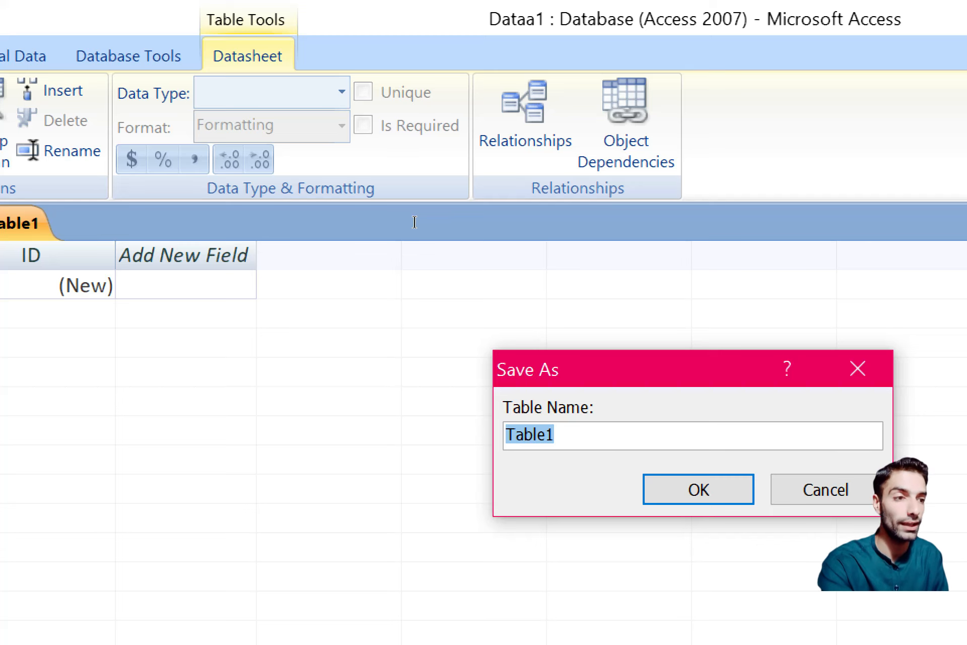
key("Return")
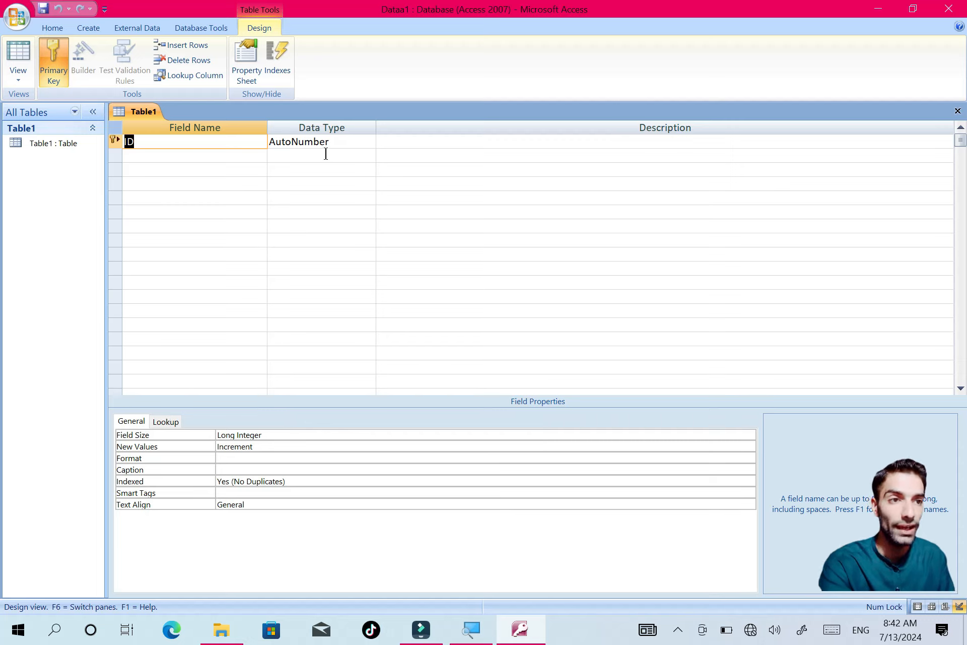
- Enter "use for id" as the description of the ID field, keeping its AutoNumber data type
left_click(369, 143)
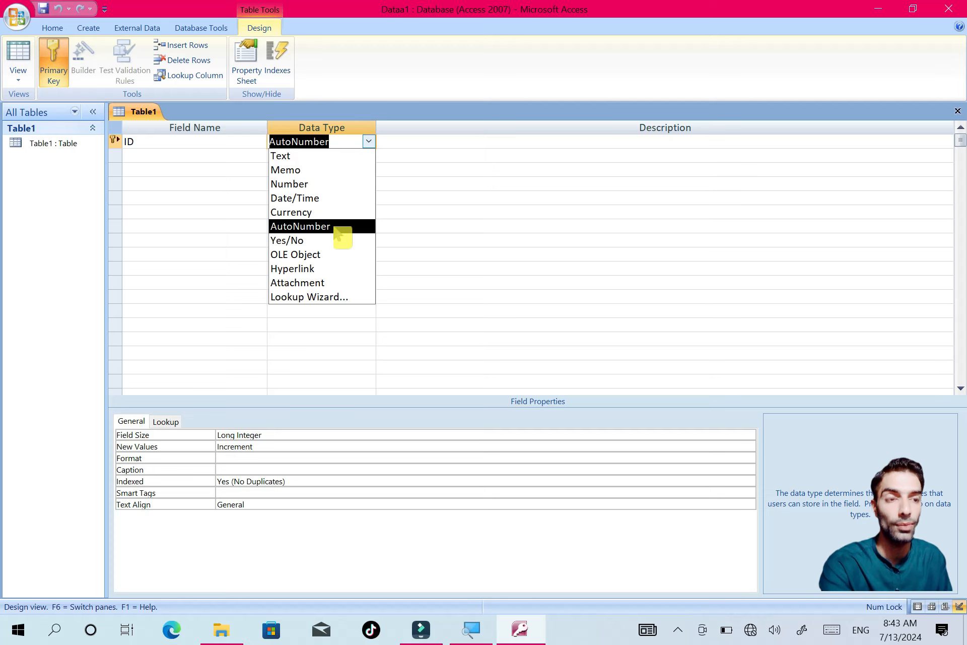
left_click(484, 196)
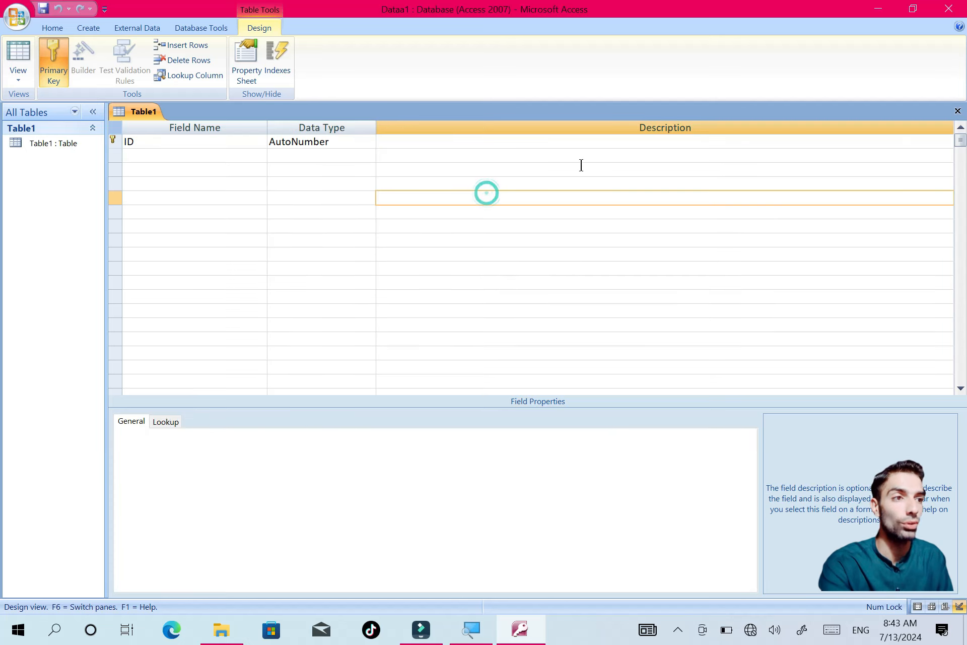
left_click(465, 142)
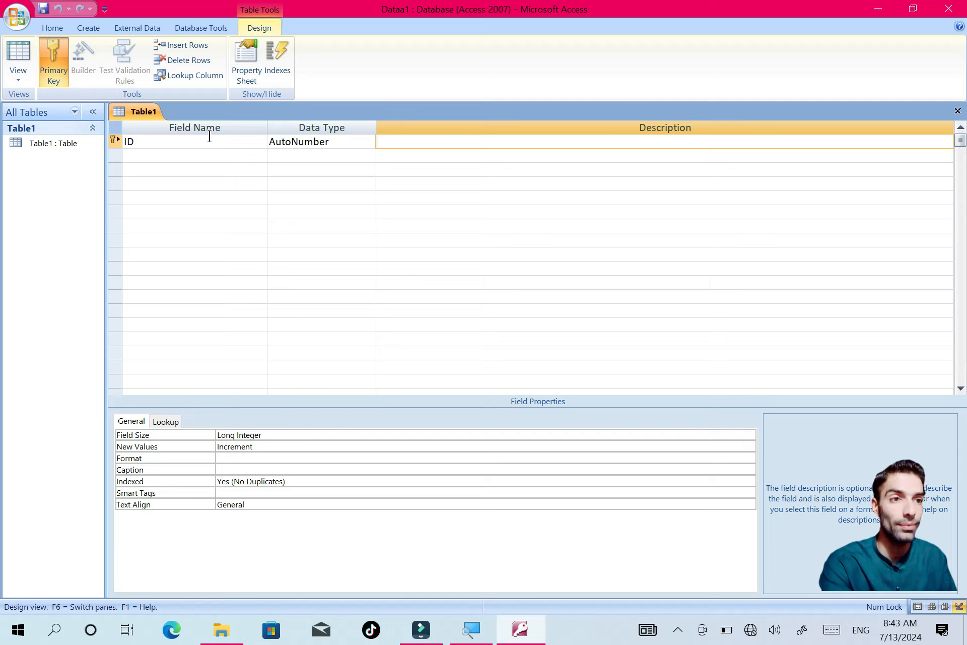
type("use f")
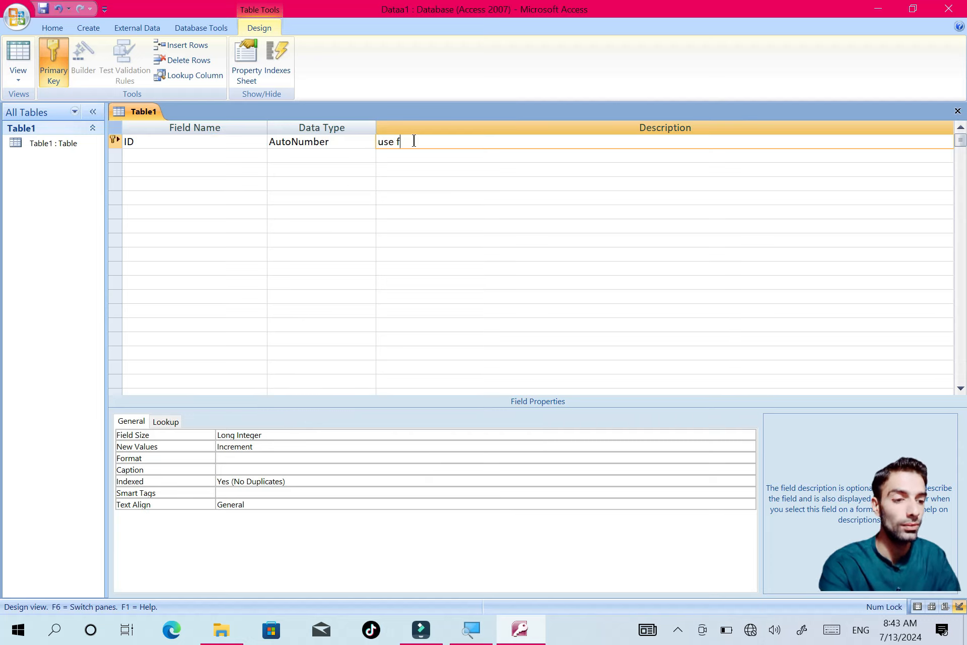
type("or fd")
key("BackSpace")
key("BackSpace")
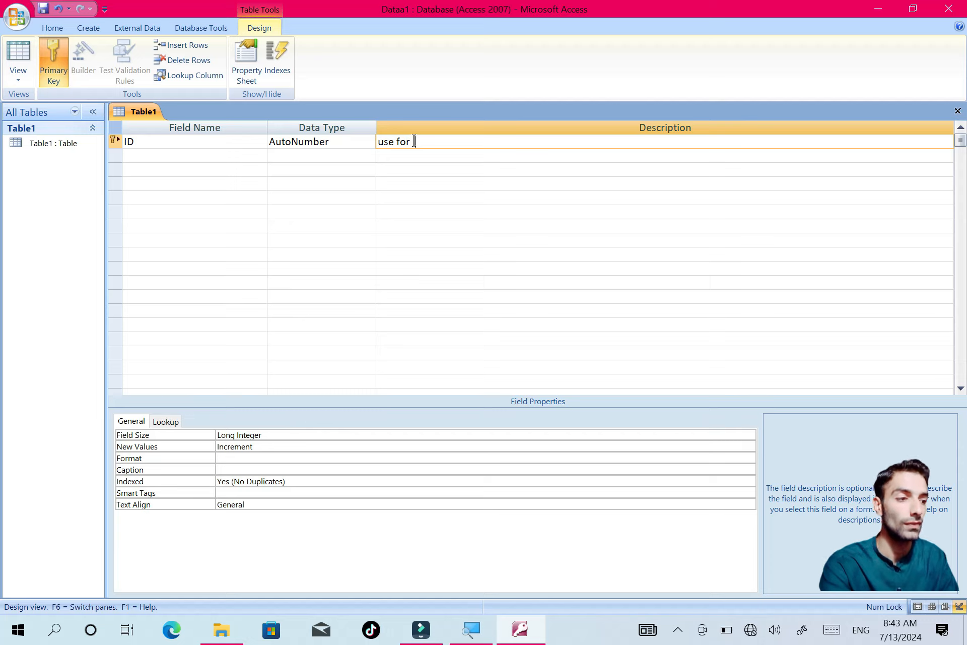
type("id")
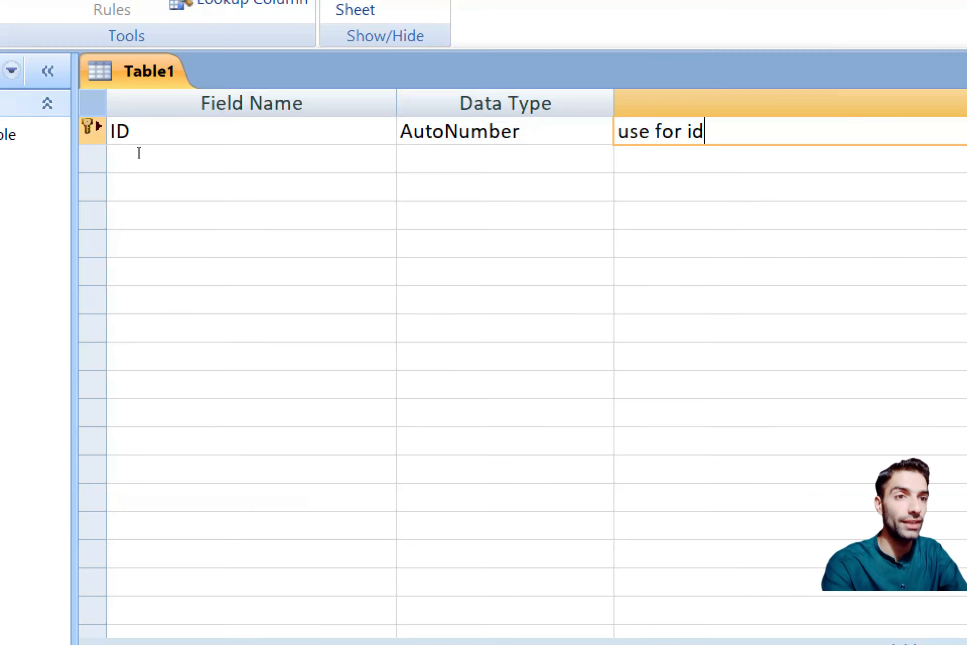
- Remove the primary key from the ID field and assign it to the same field again
left_click(157, 153)
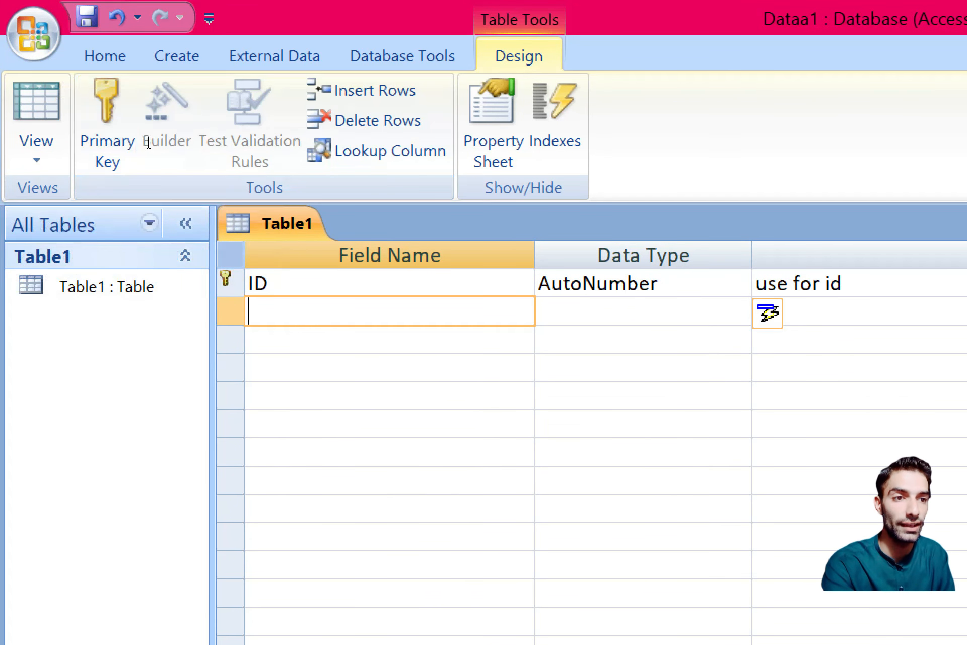
key("Up")
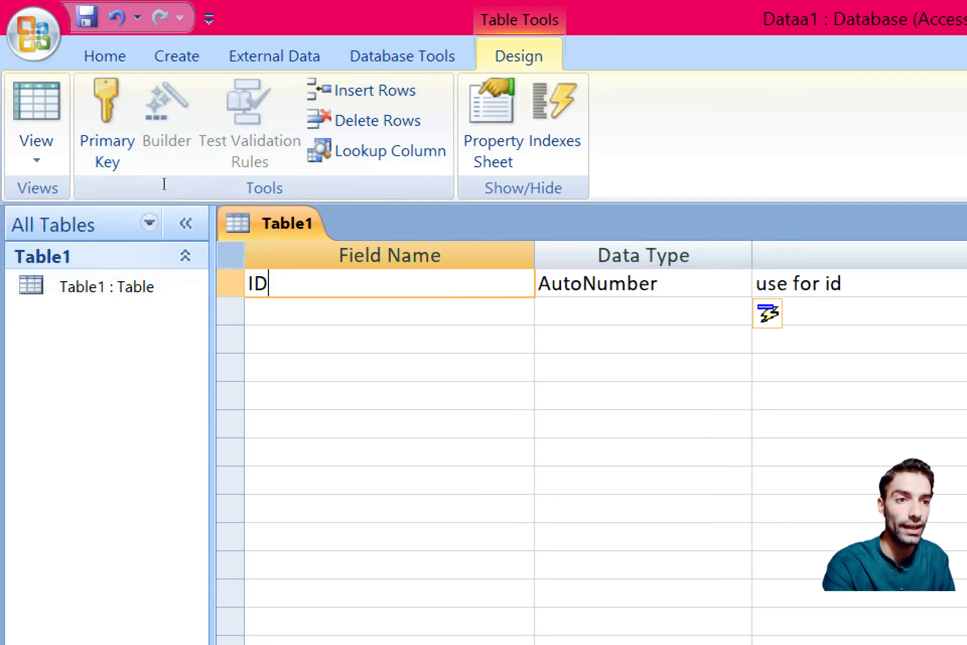
left_click(107, 136)
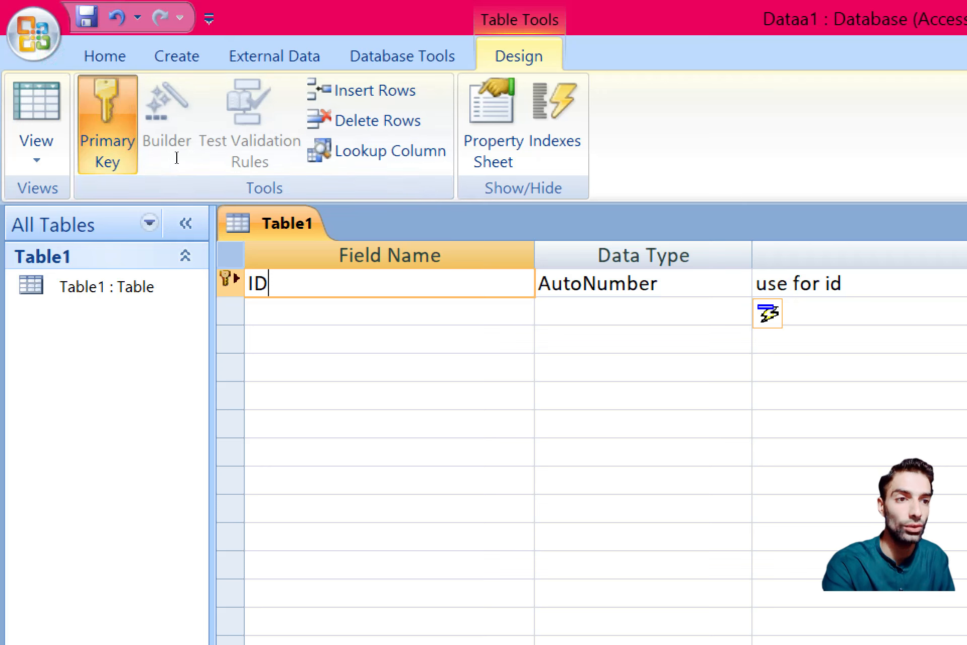
key("shift+F10")
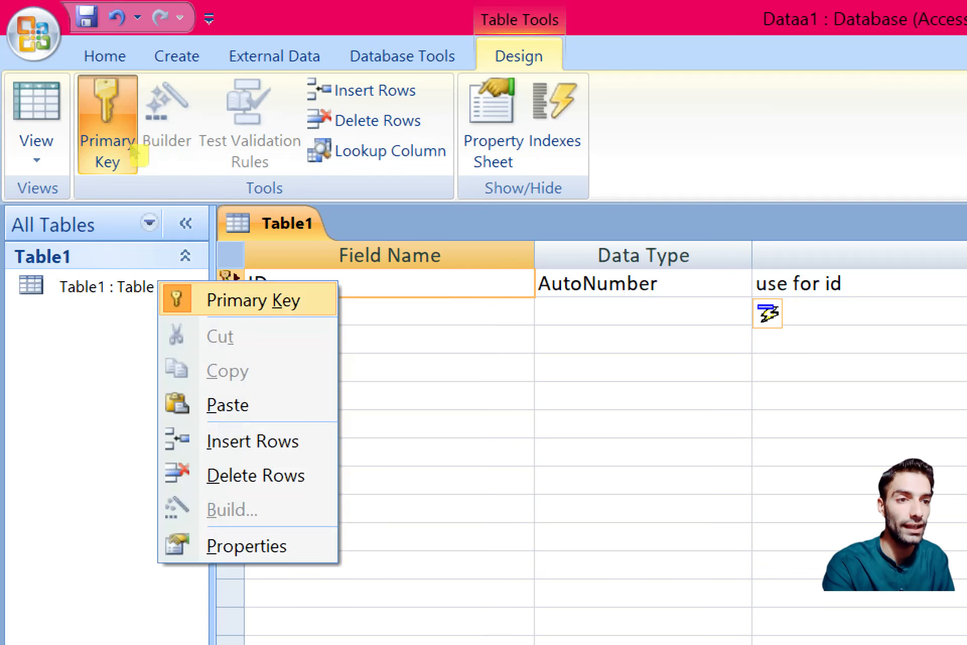
key("Escape")
key("Down")
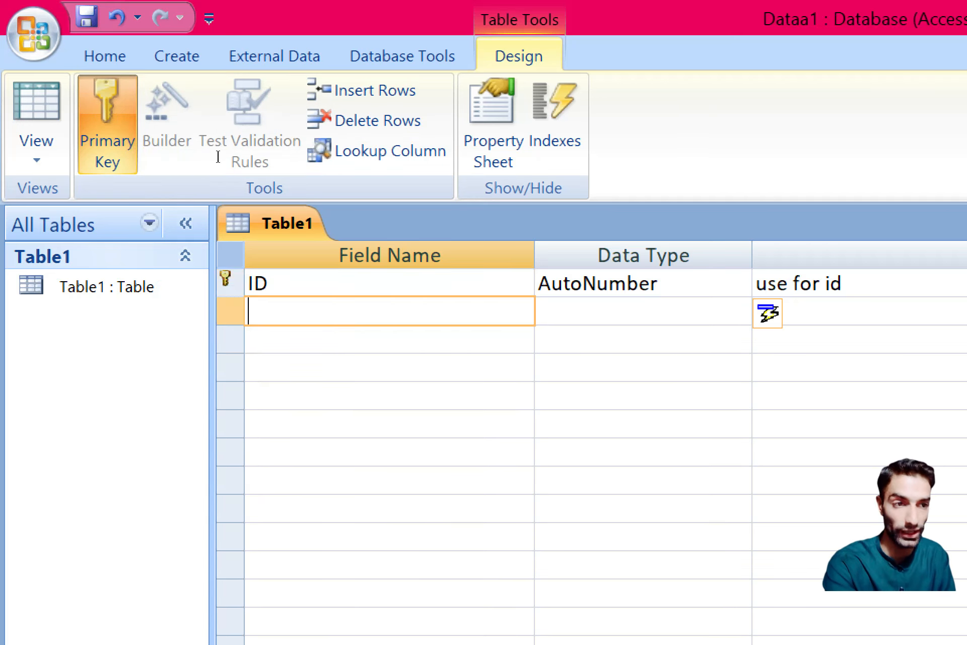
key("Up")
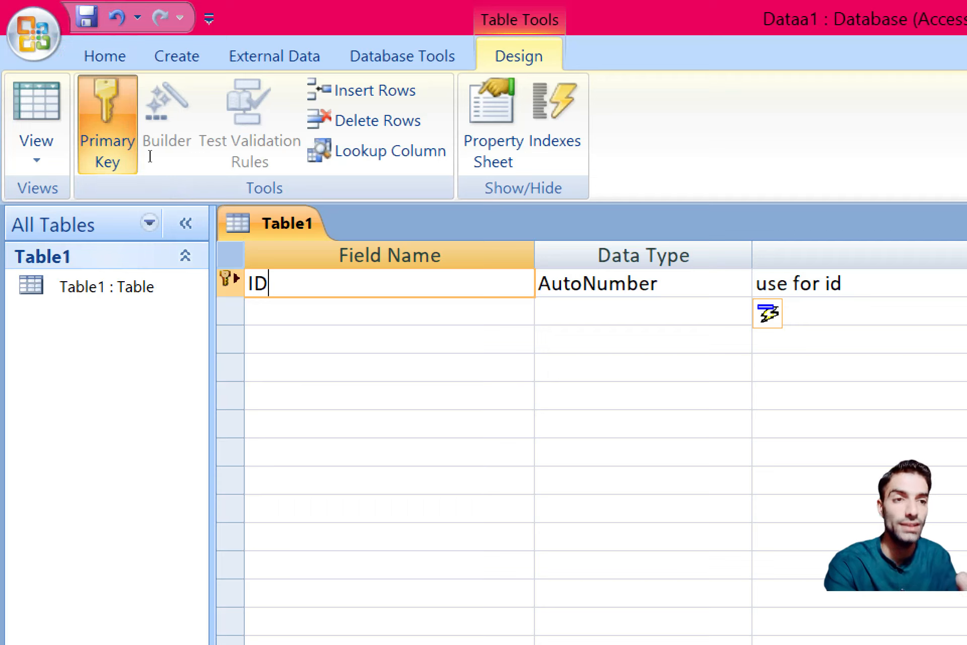
- Add a field called name with the Text data type below ID, accepting the reserved word as its name
key("Down")
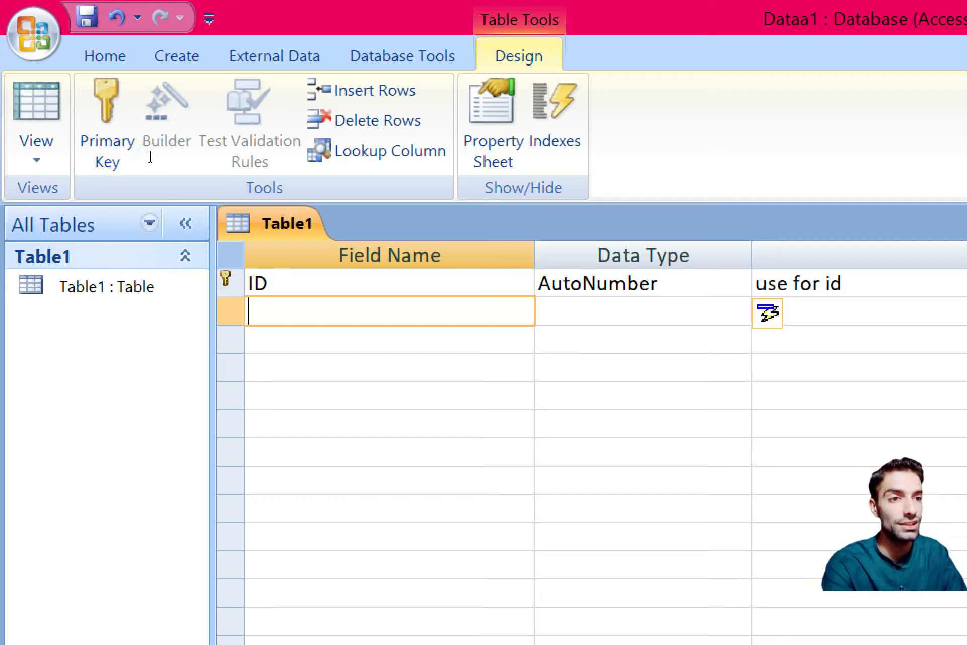
type("name")
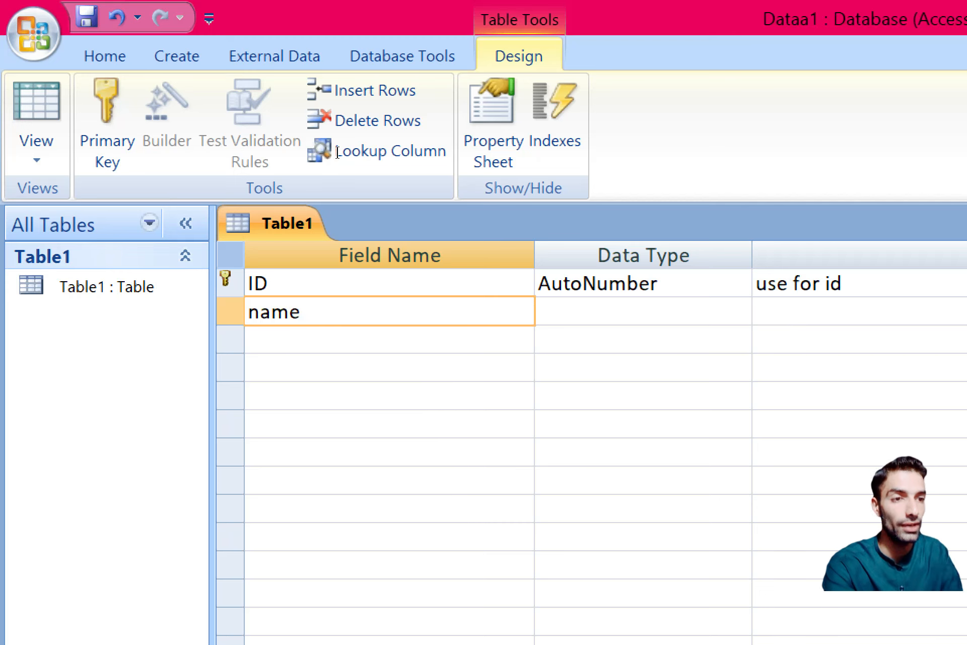
left_click(339, 151)
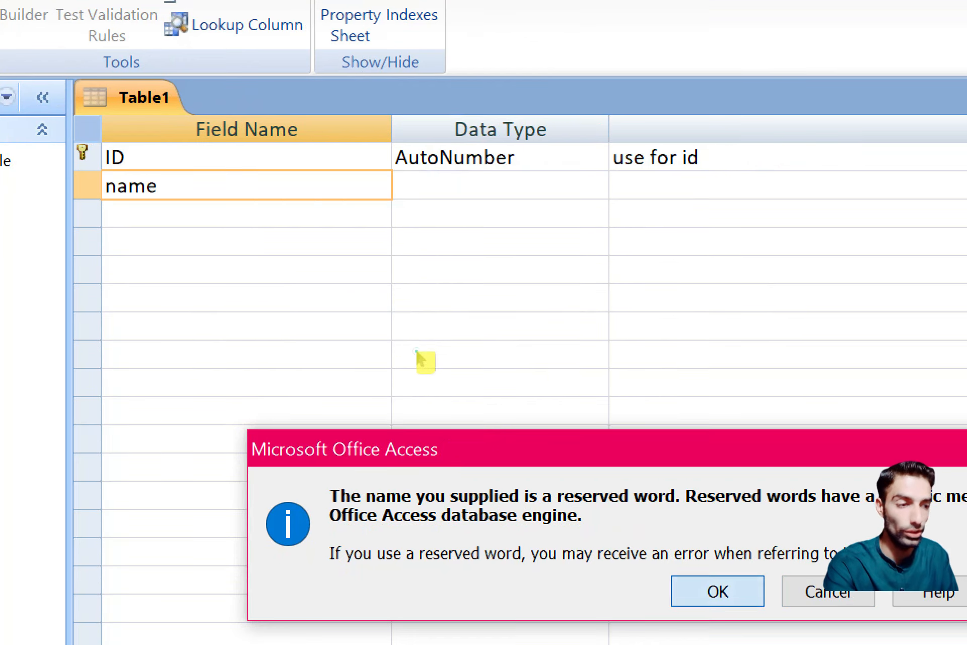
key("Return")
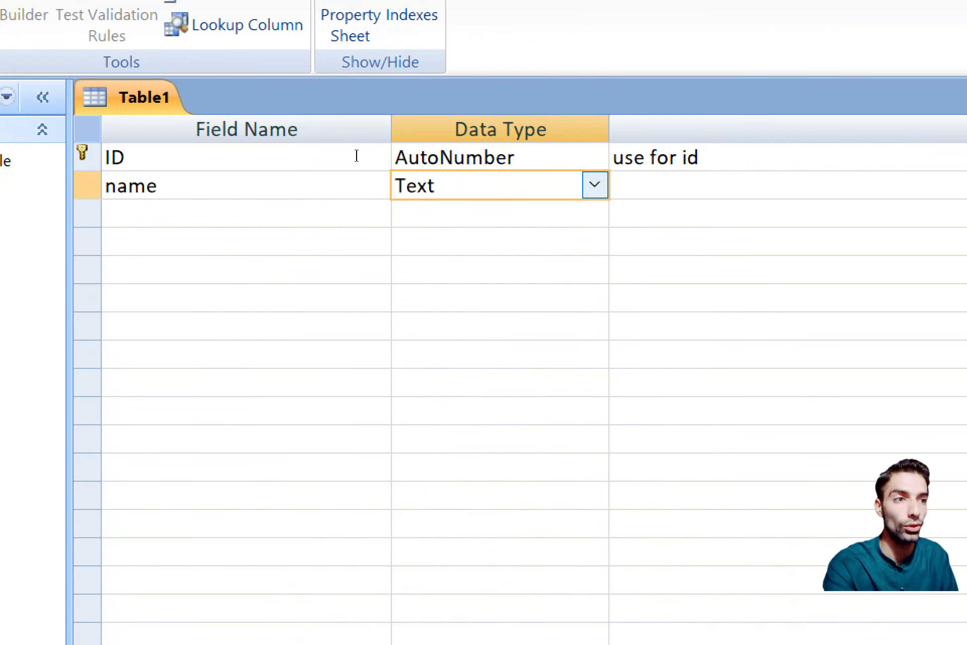
- Add a field called f_name with the Text data type below the name field, leaving its description empty
left_click(136, 170)
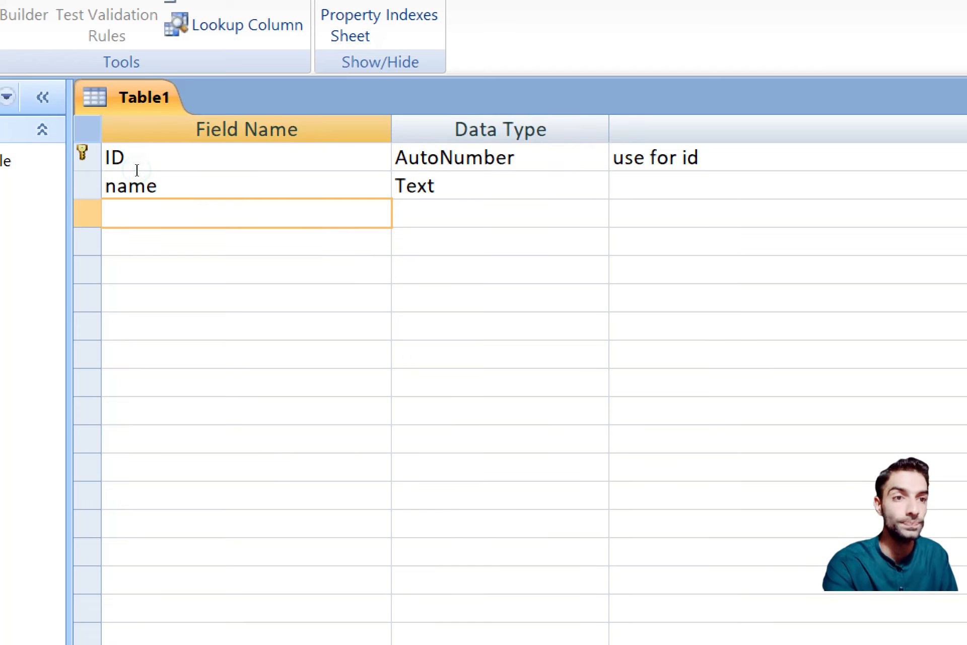
type("f")
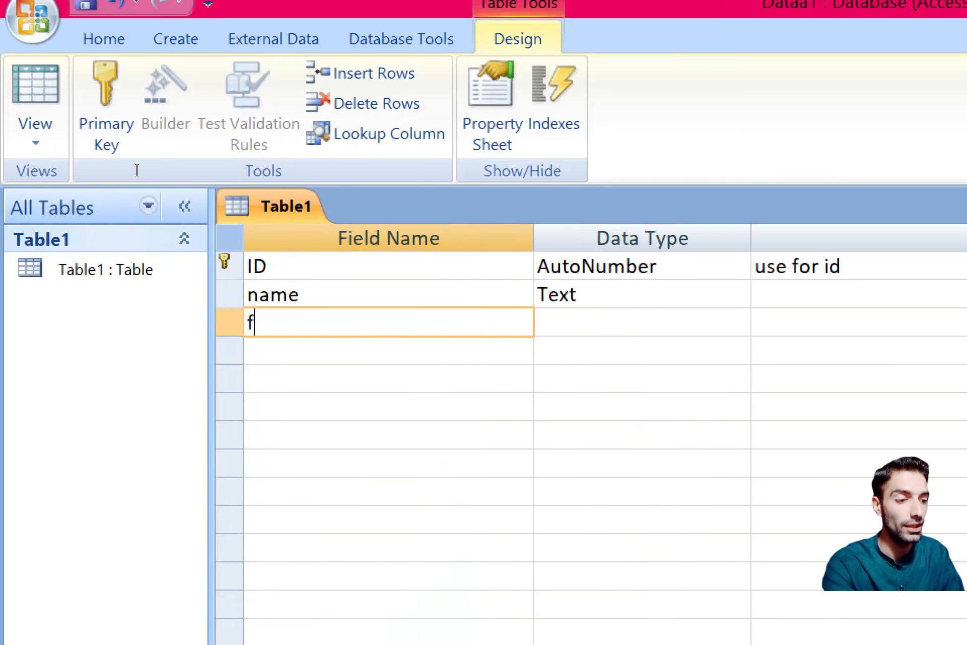
type(" name")
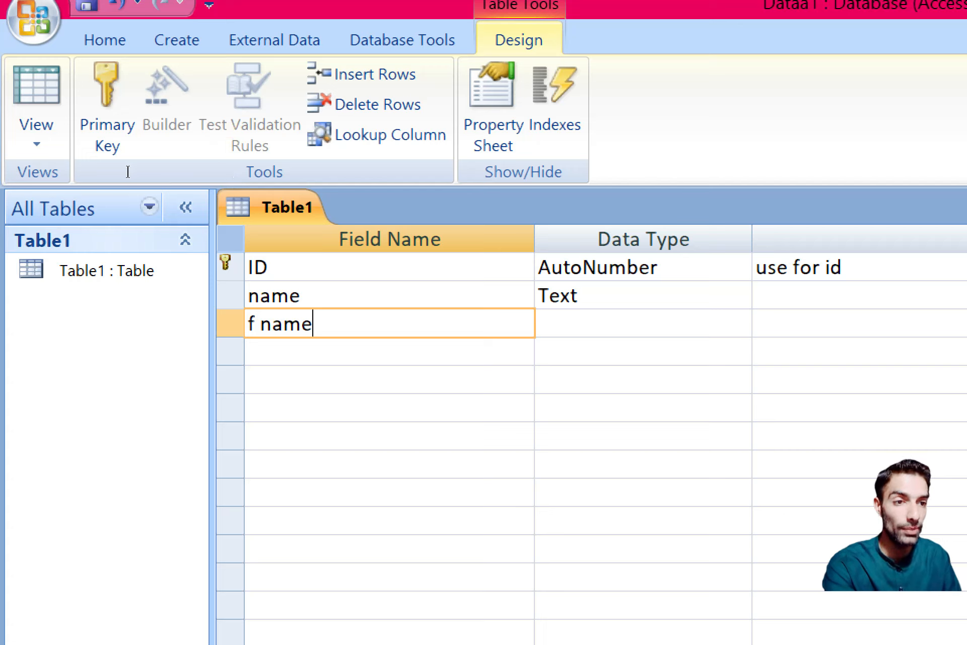
key("Left")
key("Left")
key("Left")
key("Left")
key("BackSpace")
type("_")
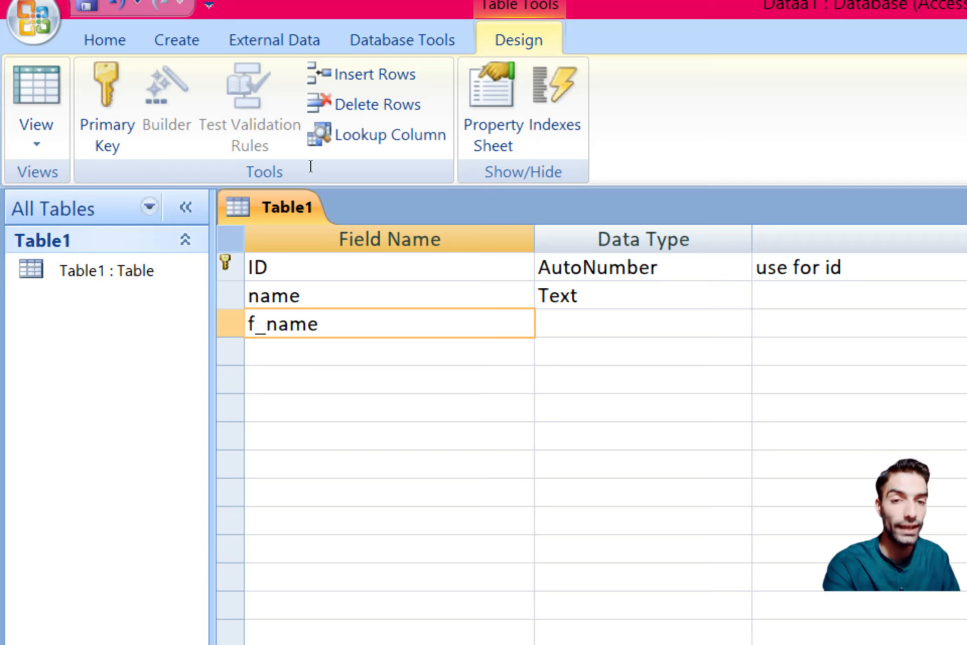
key("Tab")
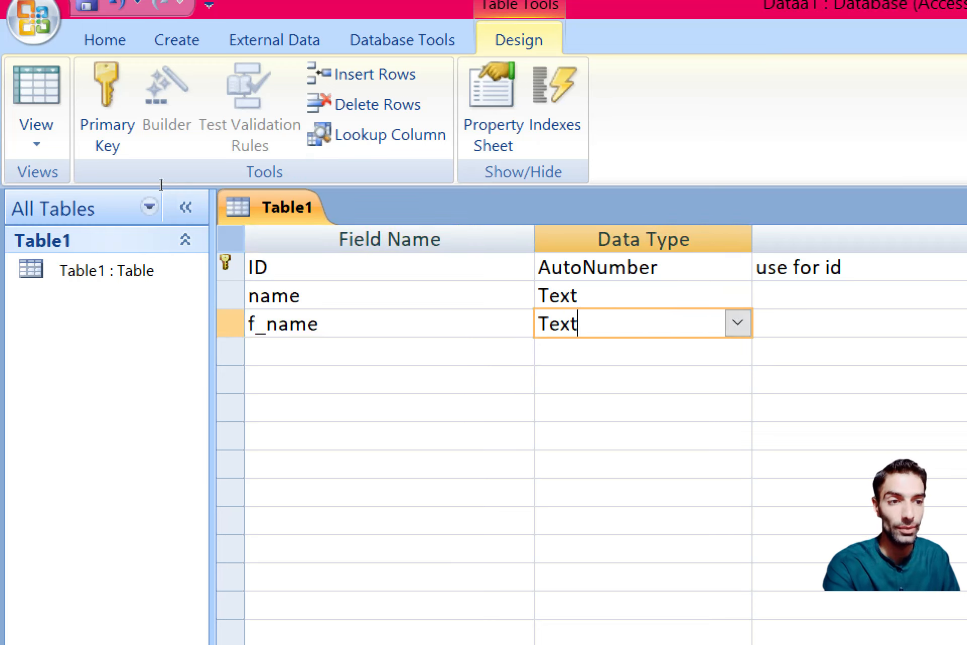
key("Tab")
key("Tab")
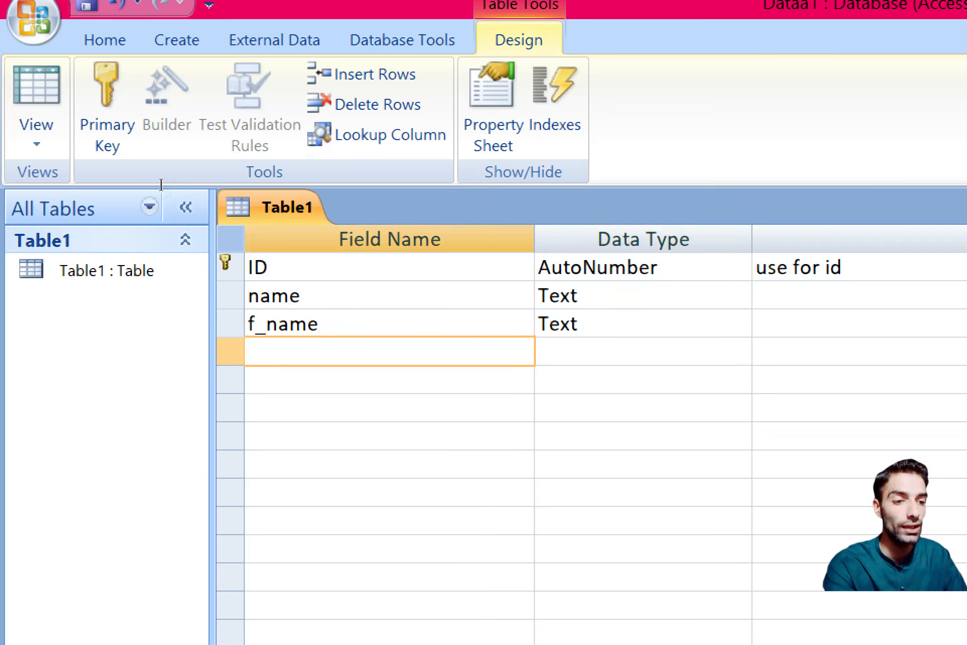
- Add a field called age with the Number data type below f_name, leaving its description empty
type("age")
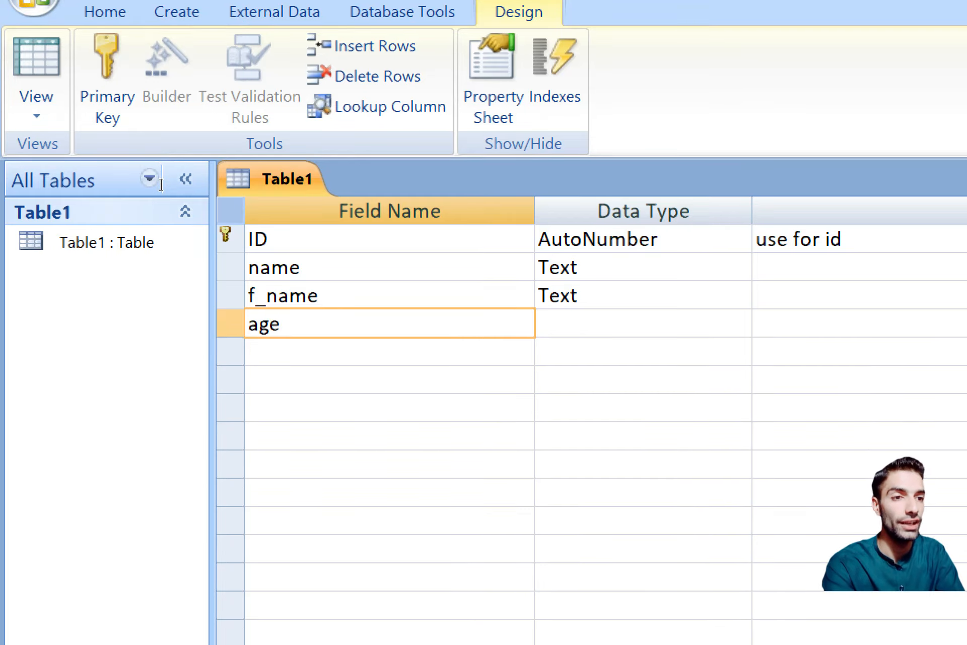
key("Tab")
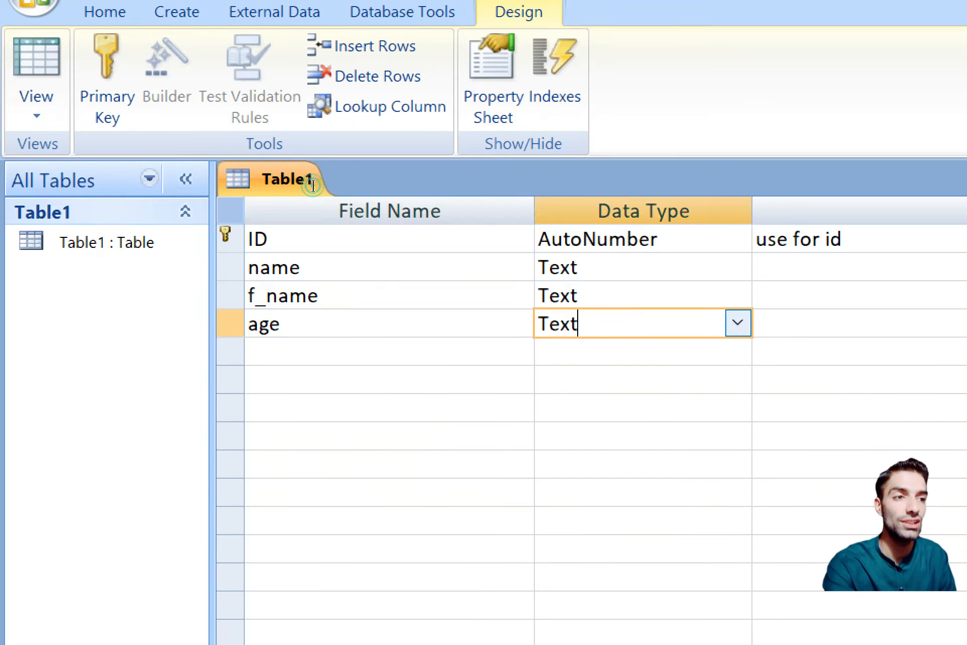
key("alt+Down")
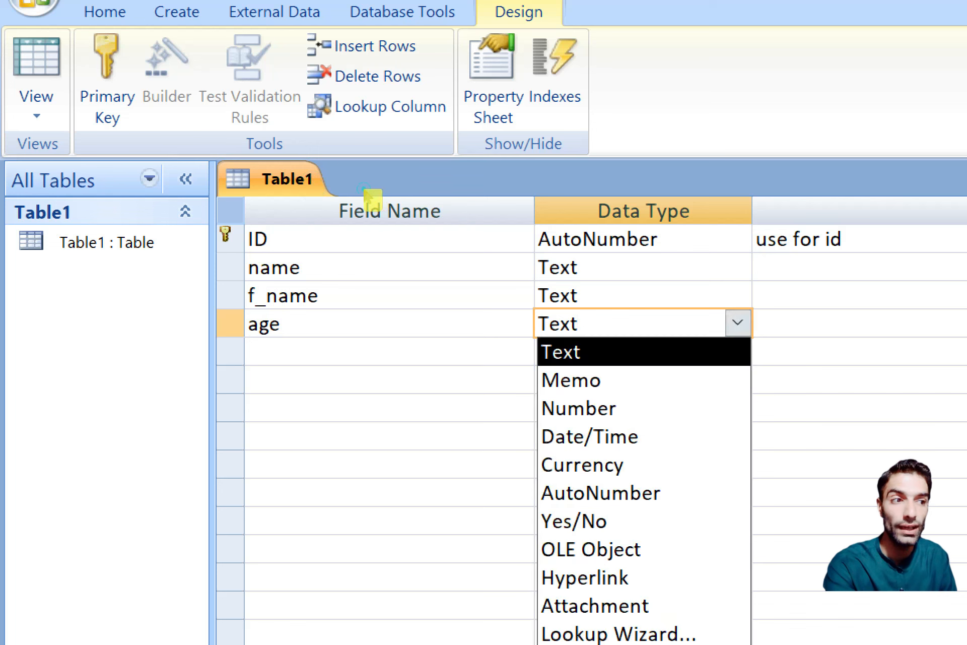
key("Down")
key("Down")
key("Up")
key("Up")
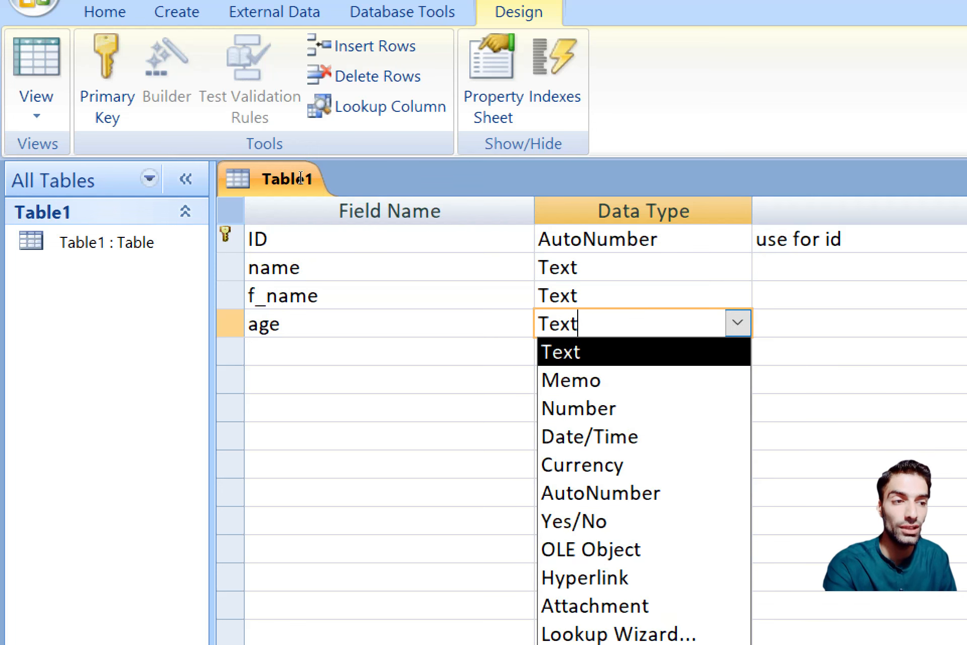
key("BackSpace")
key("BackSpace")
key("BackSpace")
key("BackSpace")
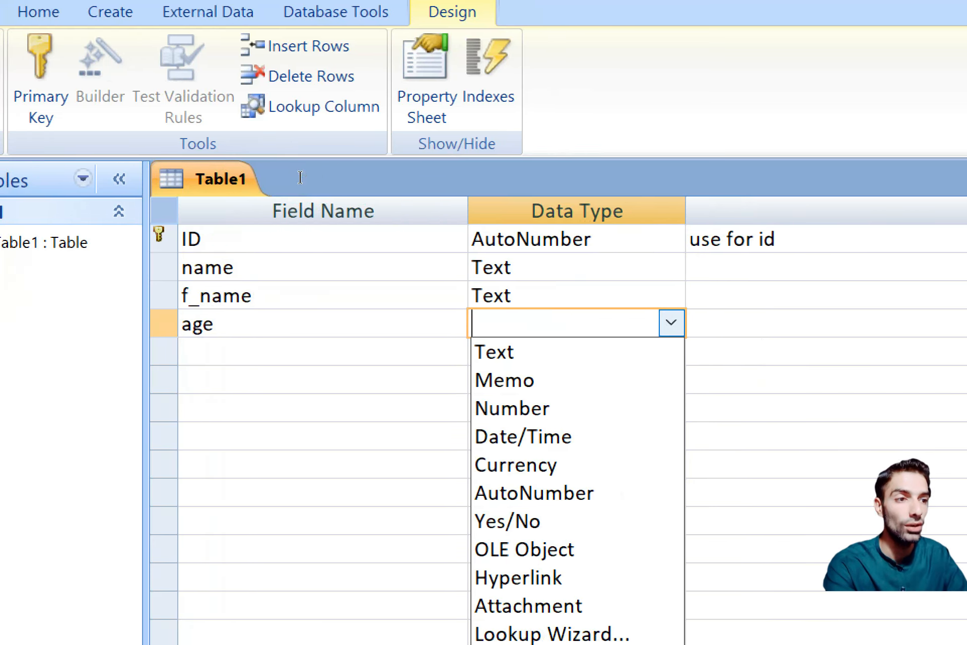
left_click(376, 188)
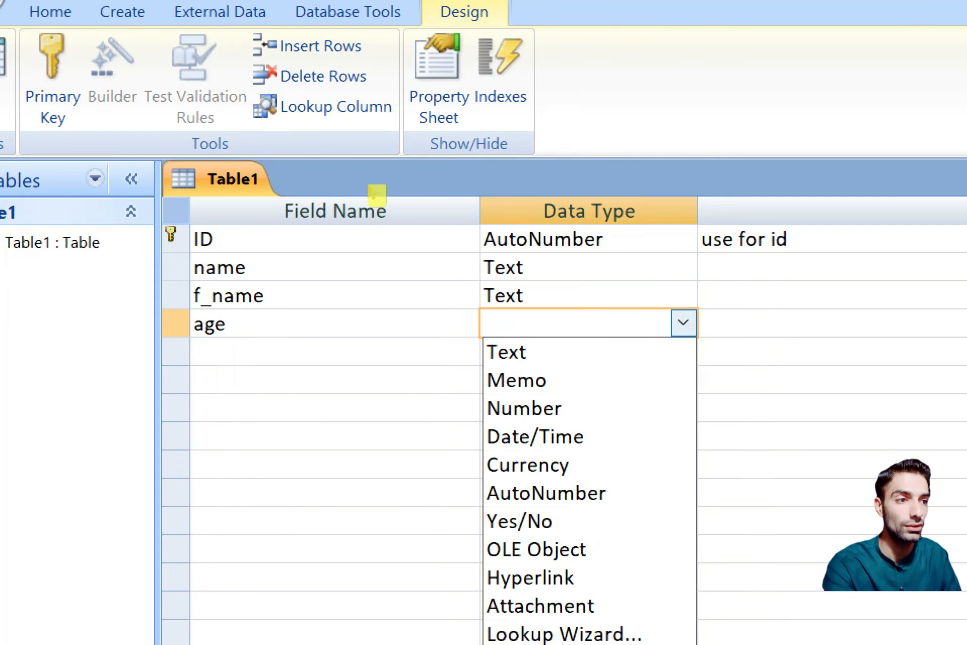
type("number")
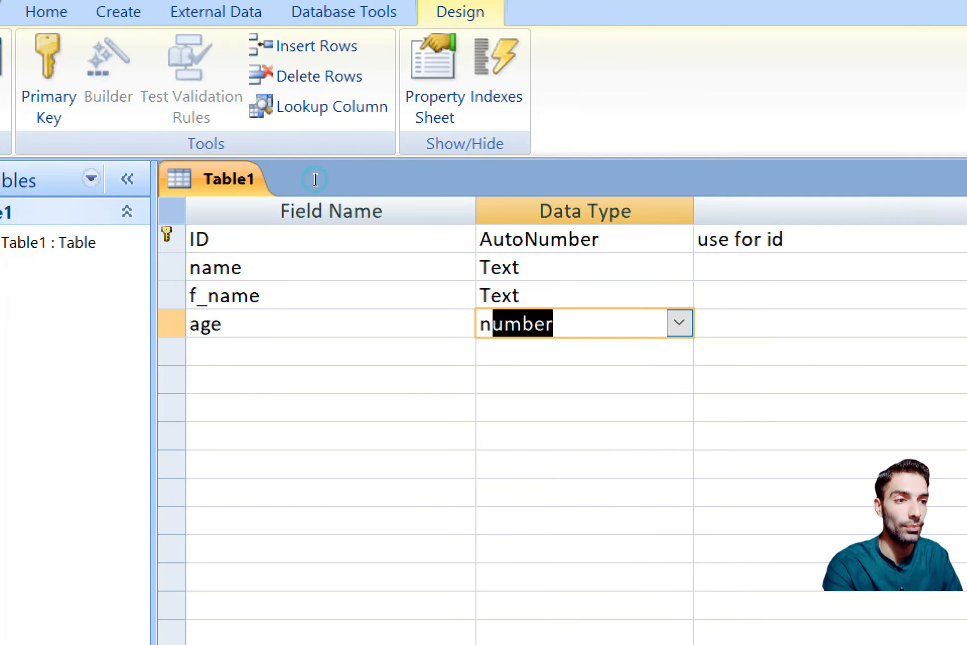
key("Tab")
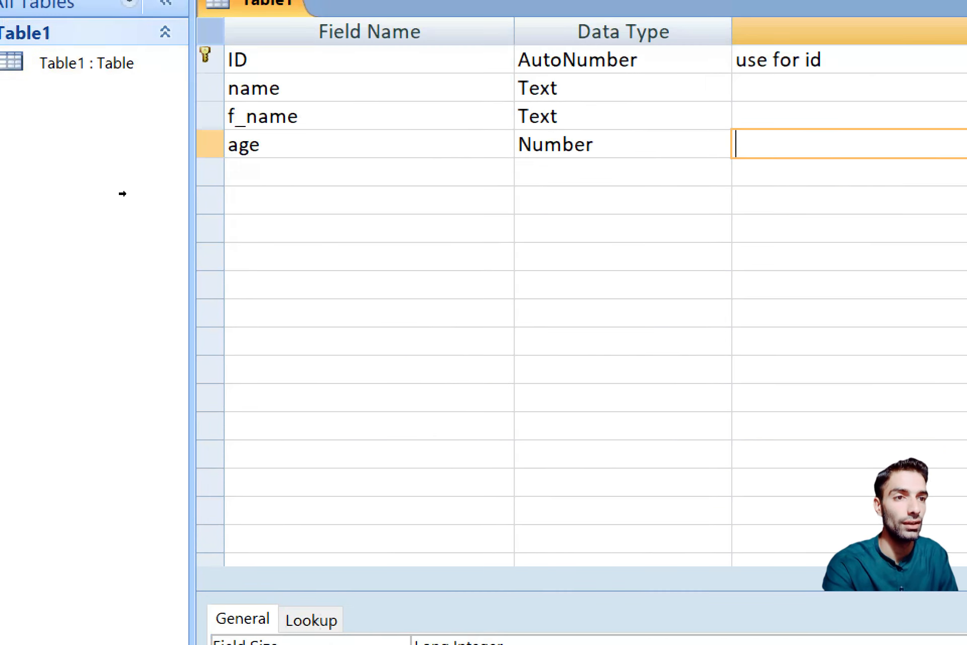
key("Tab")
left_click(142, 198)
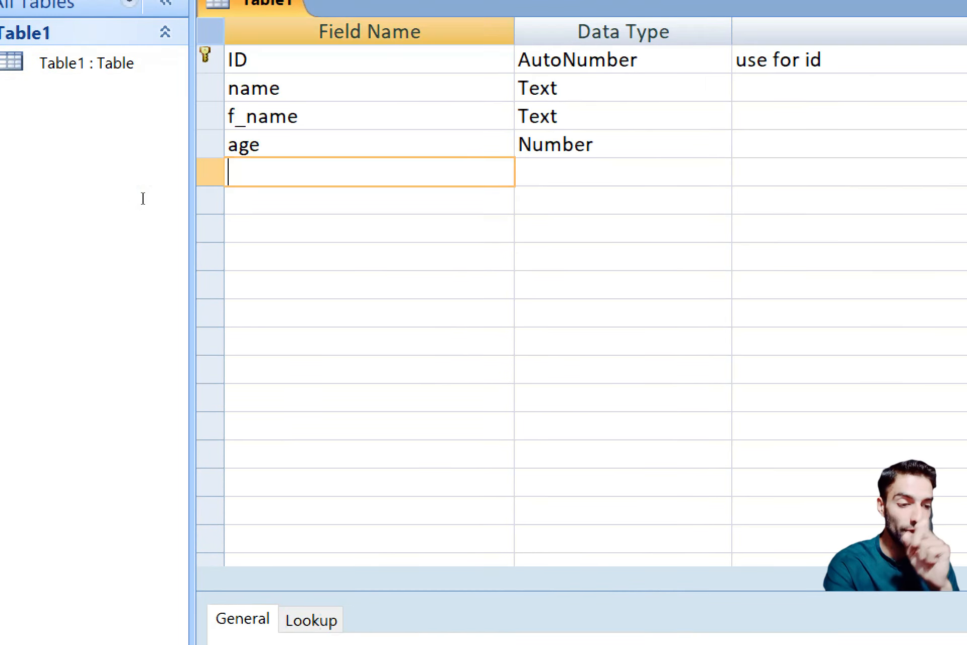
- Add a field called address with the Text data type below the age field, leaving its description empty
type("adress")
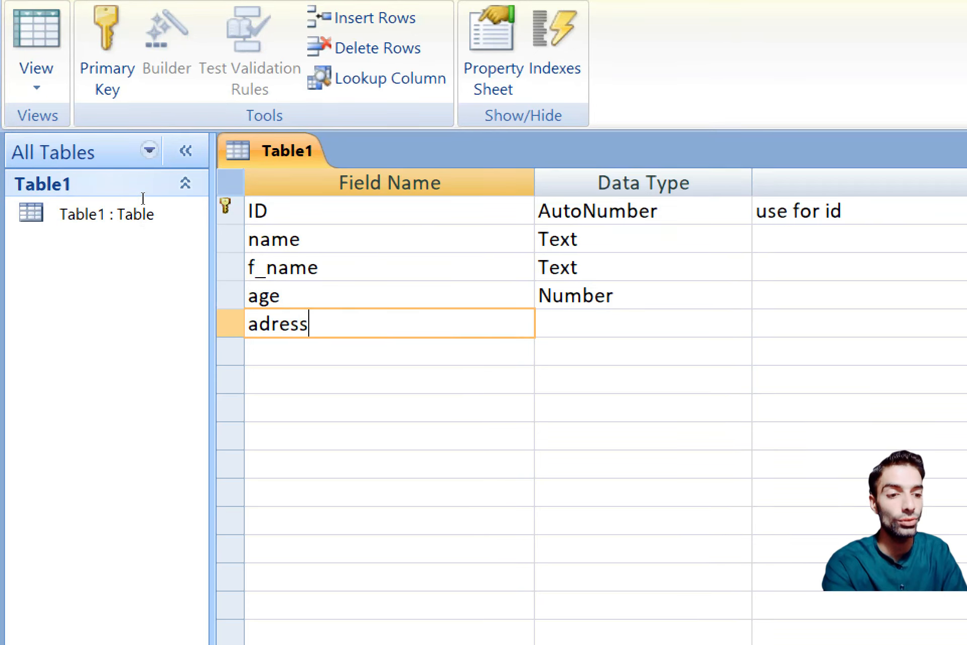
key("Left")
key("Left")
key("Left")
key("Left")
type("d")
left_click(132, 199)
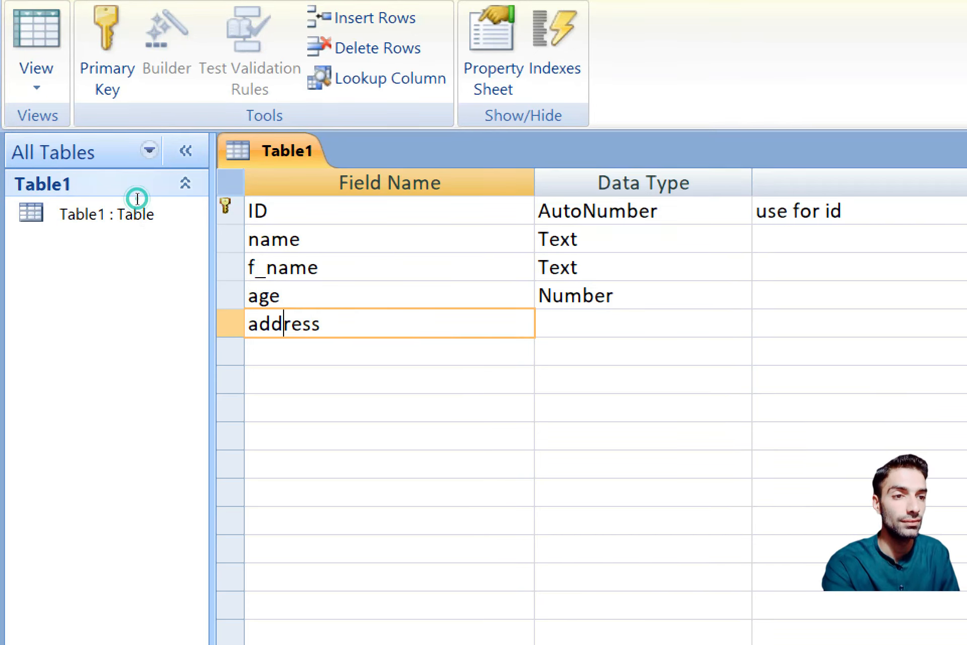
key("Tab")
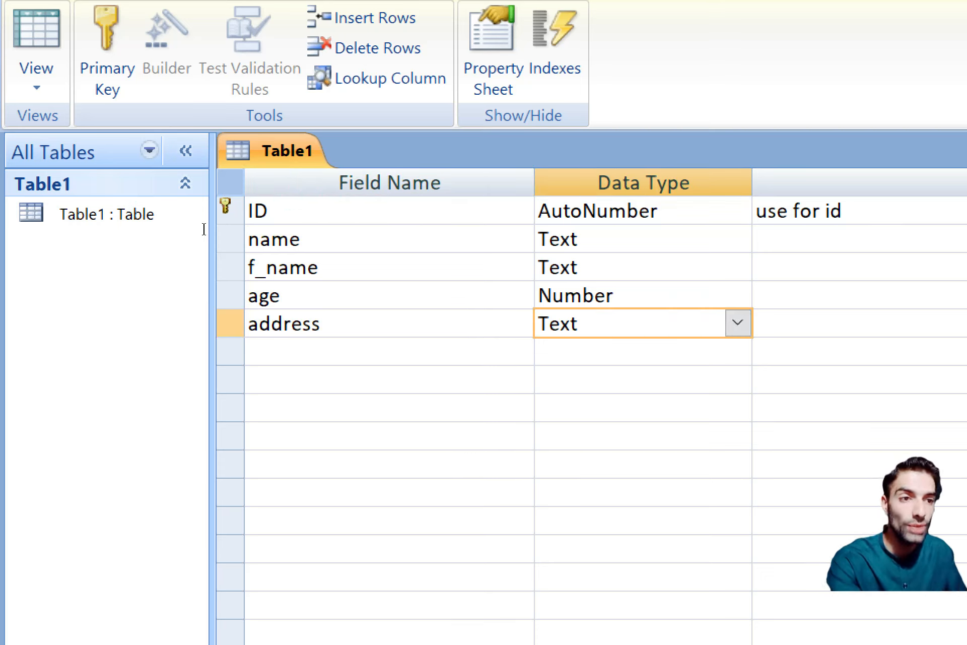
left_click(144, 213)
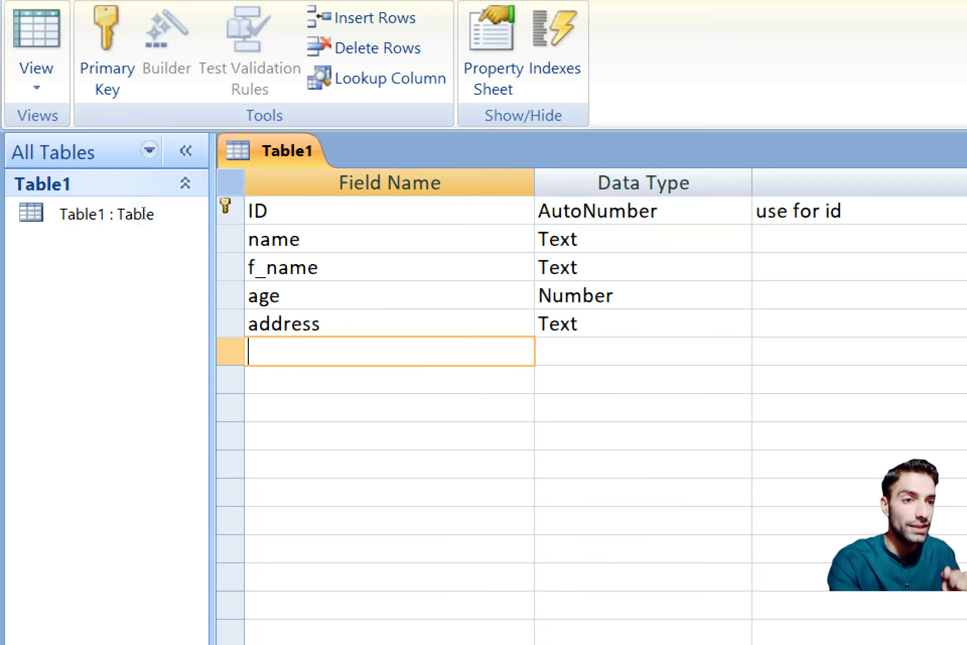
- Add a field called password with the Text data type below the address field
type("password")
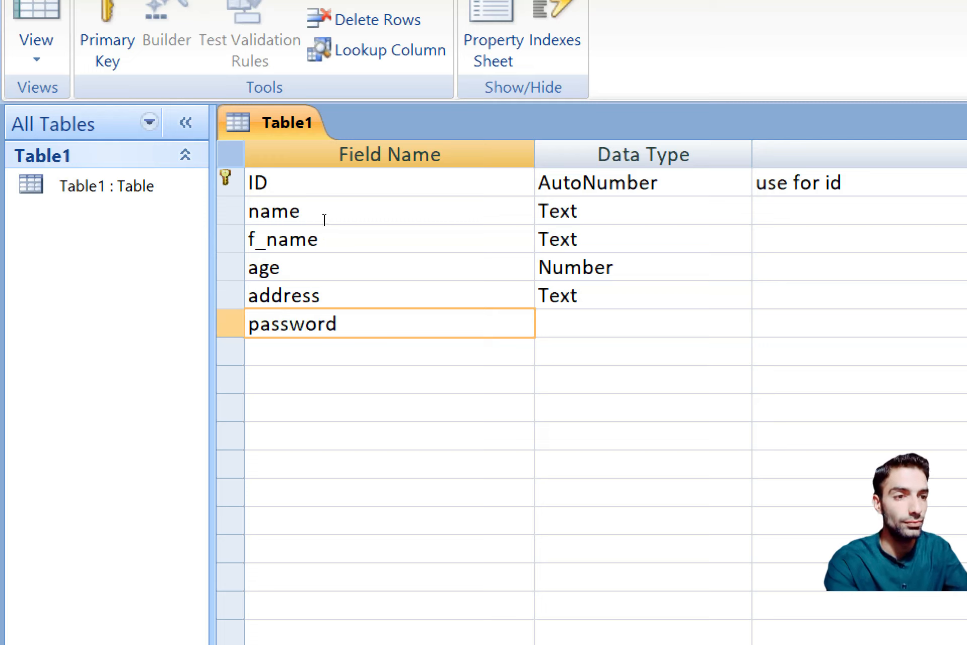
key("Tab")
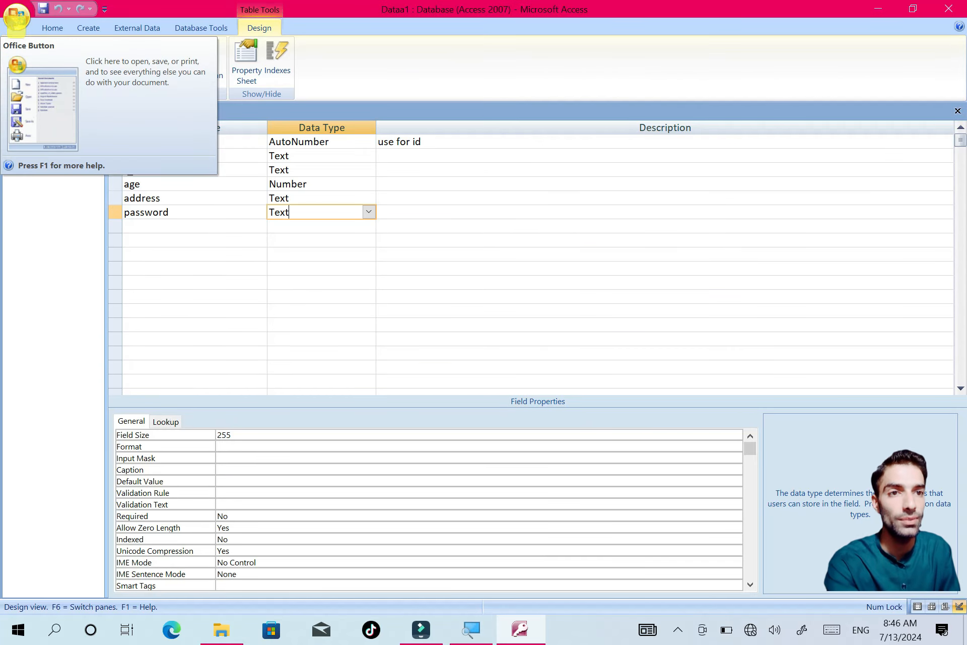
left_click(17, 18)
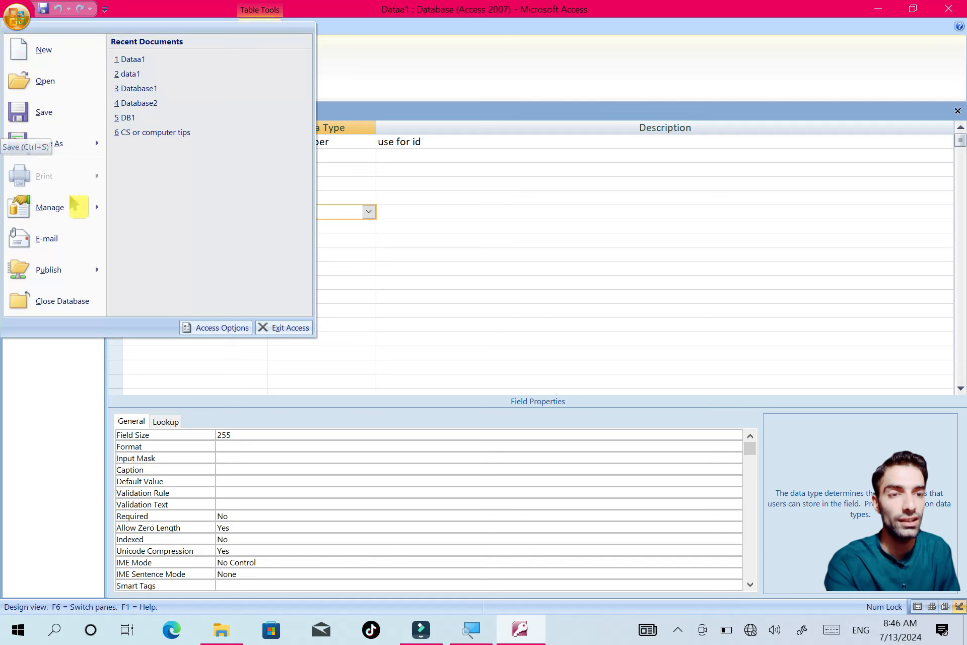
left_click(18, 384)
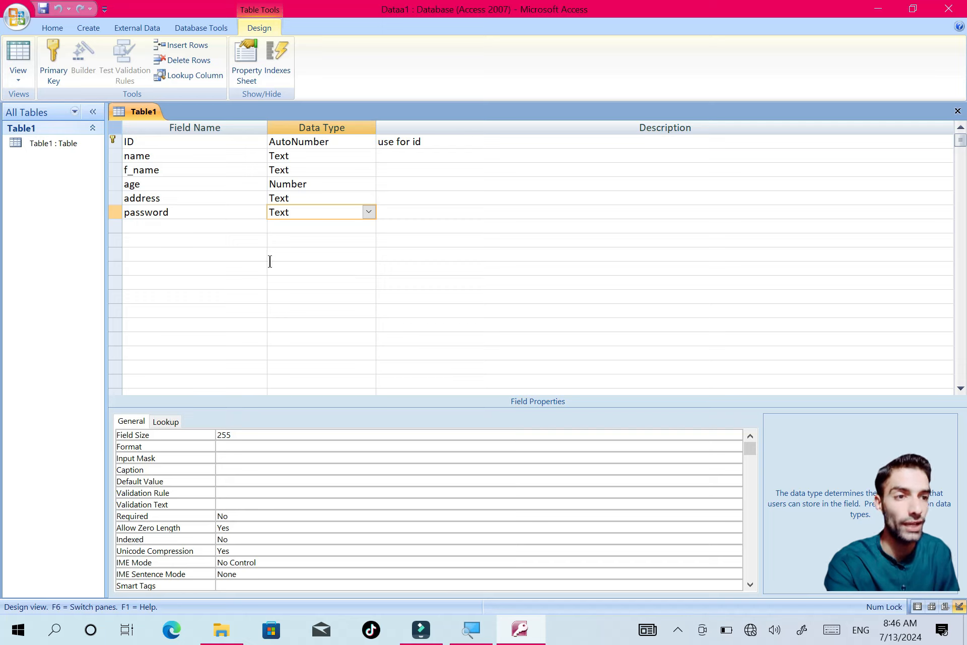
- Switch Table1 to Datasheet View, go back to Design View once, and return to Datasheet View
left_click(17, 78)
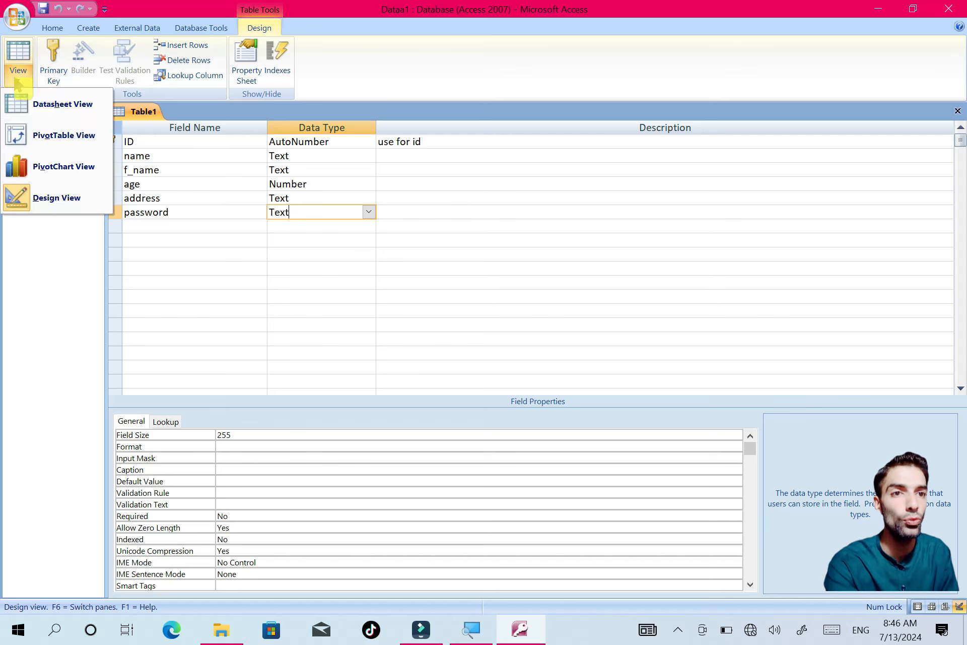
left_click(30, 112)
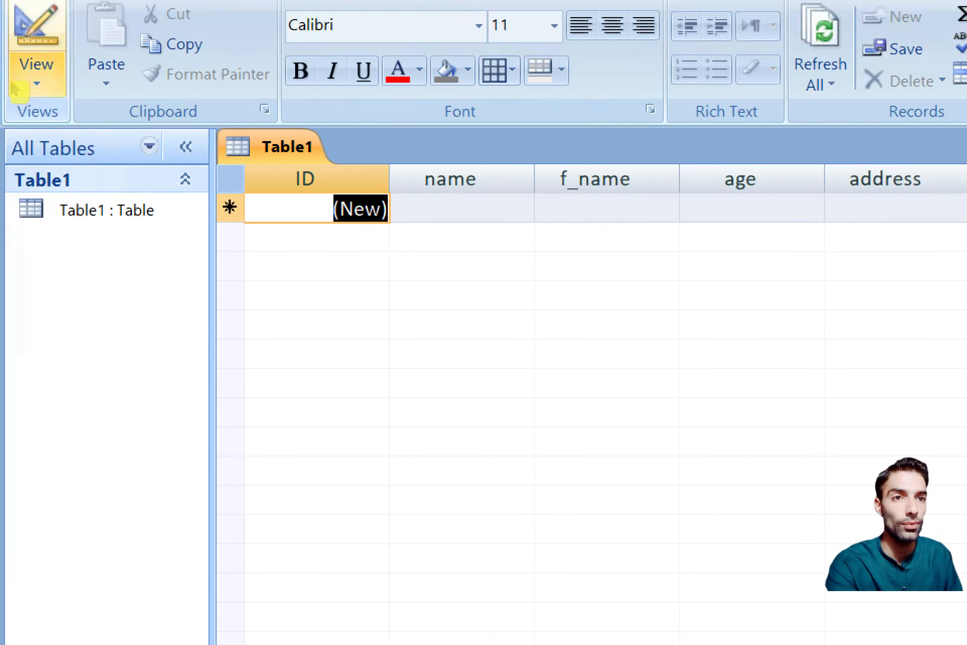
left_click(21, 85)
left_click(113, 319)
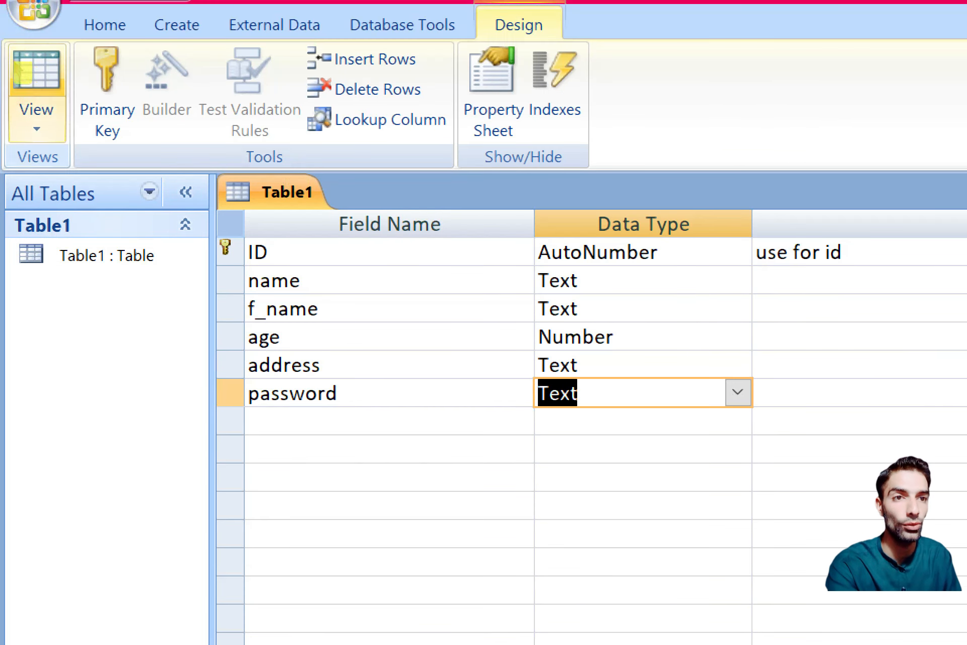
left_click(14, 16)
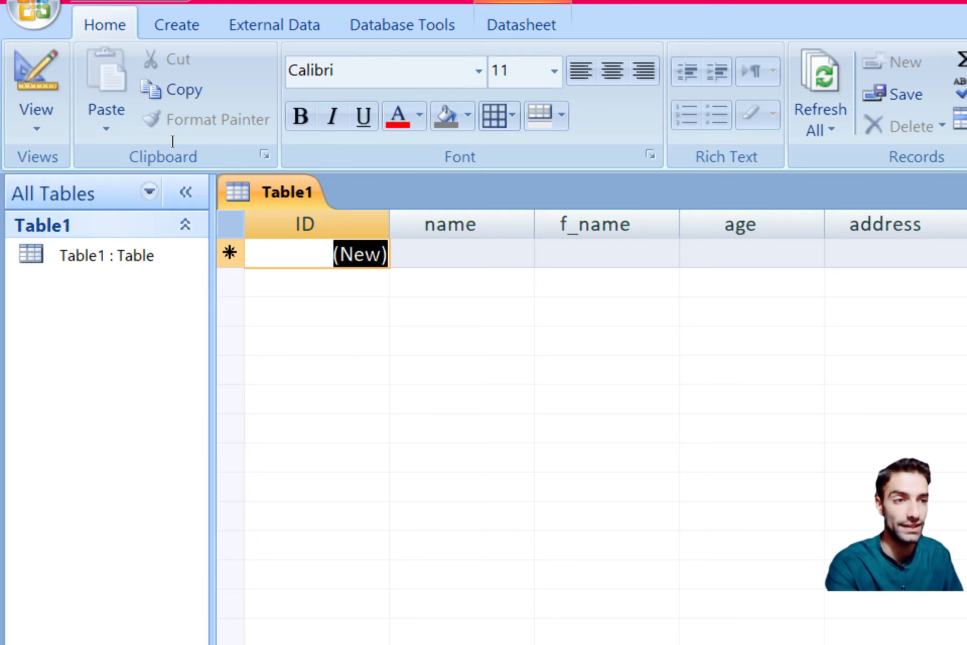
- Start the first record of Table1 with the person's name, xyz as f_name and 21 as age
key("Tab")
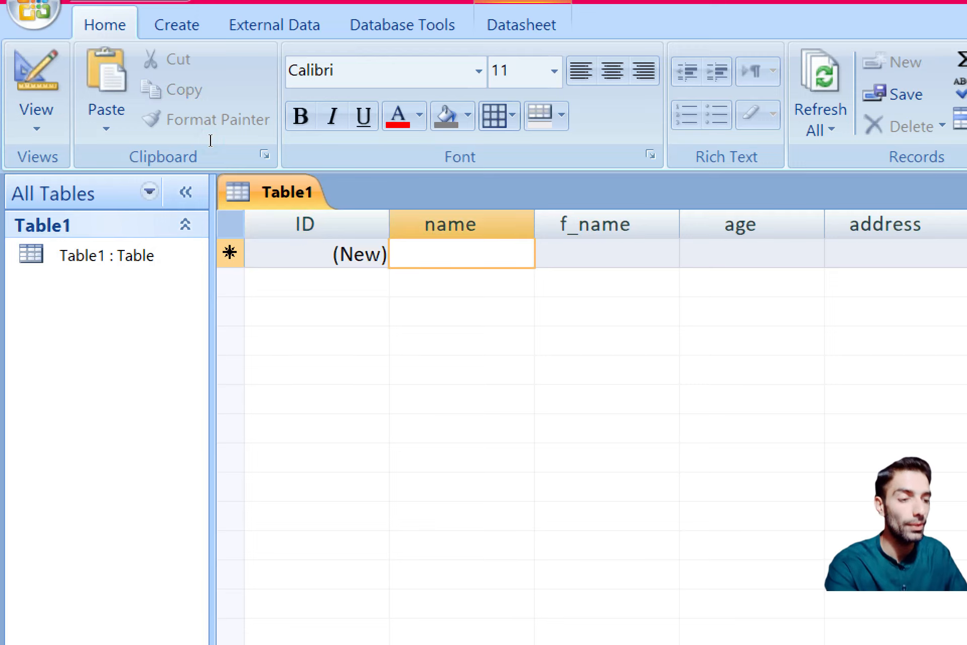
type("jani")
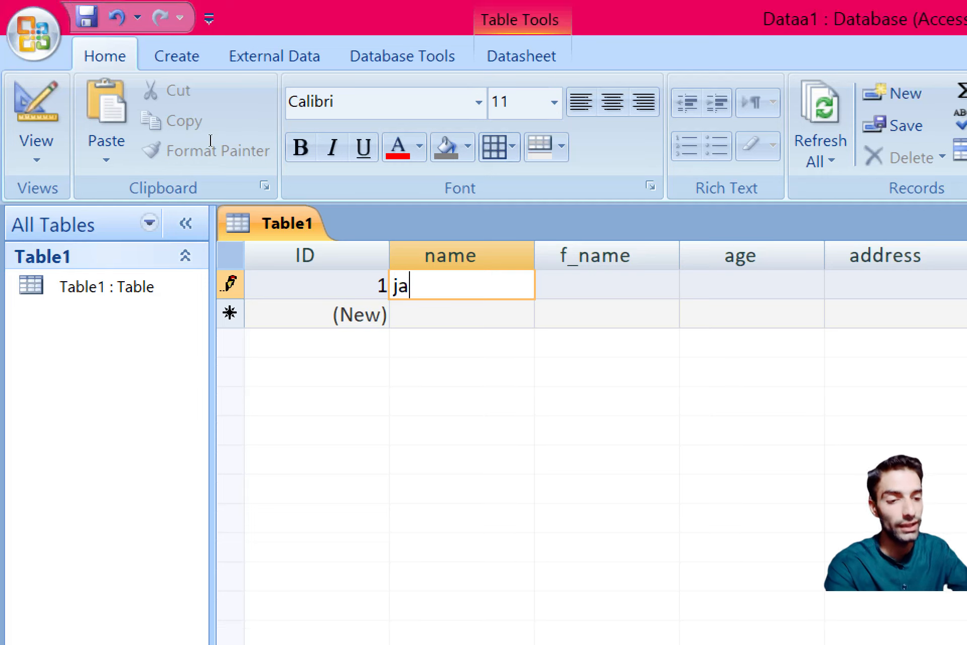
key("Tab")
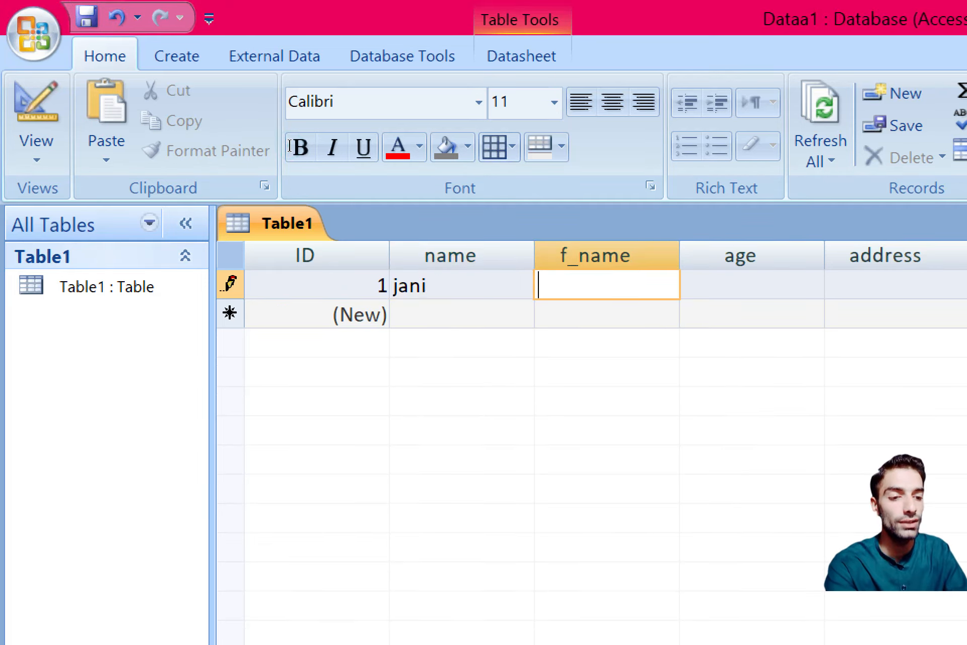
type("xyz")
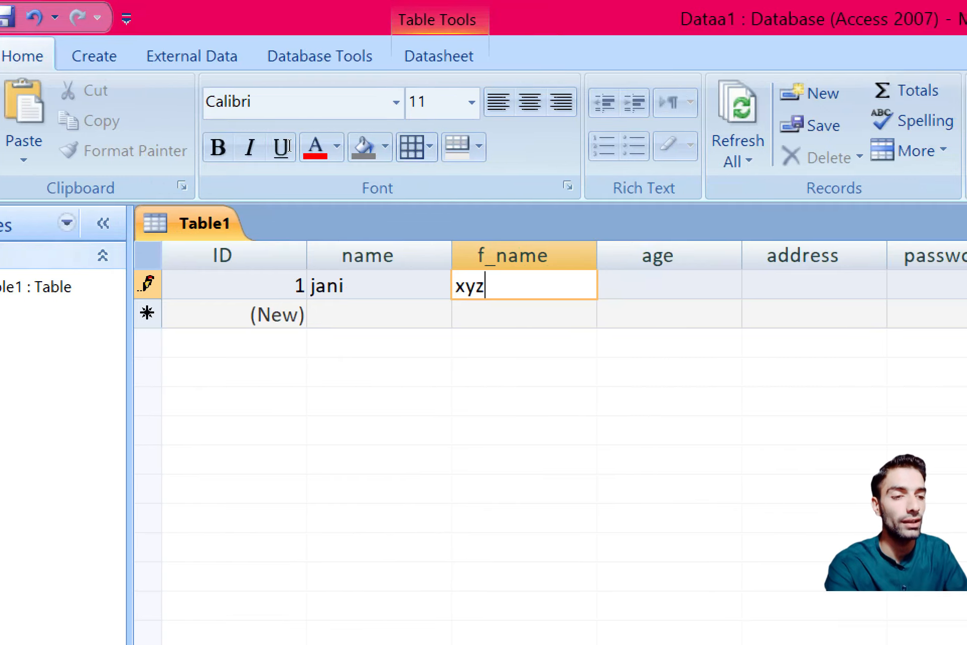
key("Tab")
type("21")
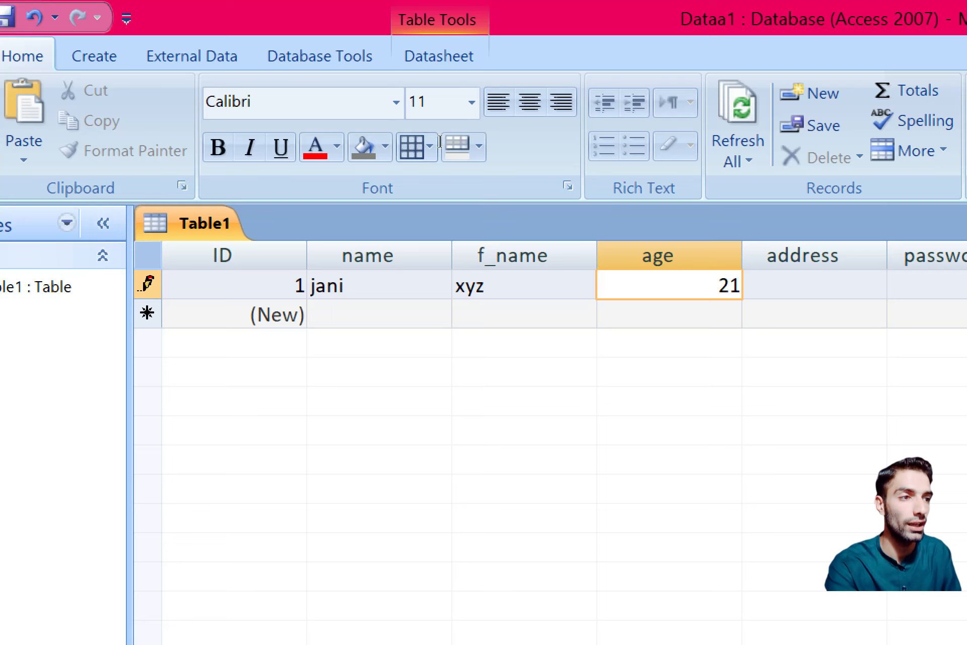
key("Tab")
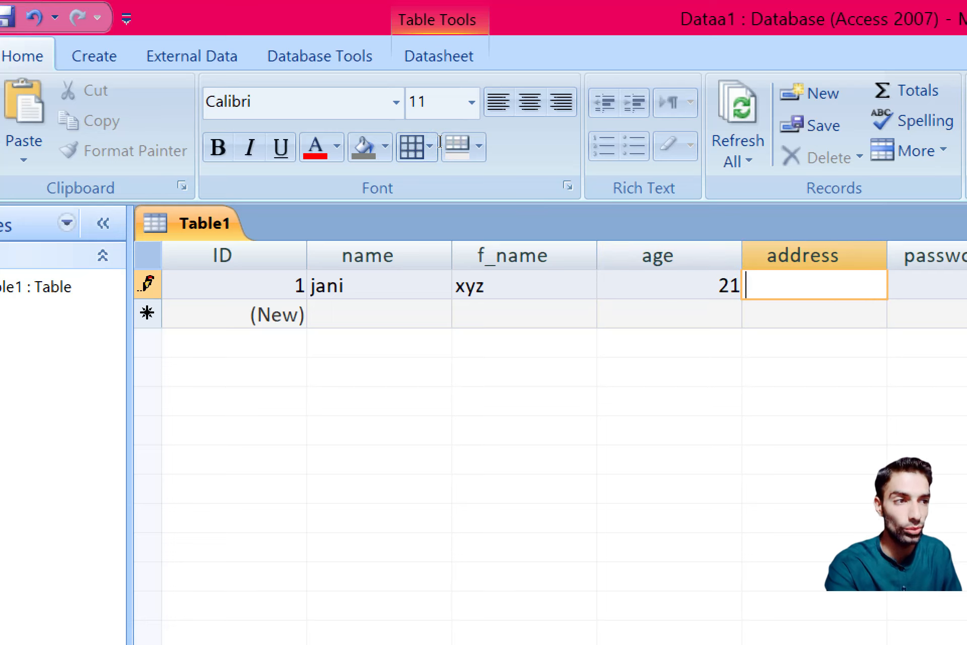
- Complete the first record by filling in its address and password fields
type("buner")
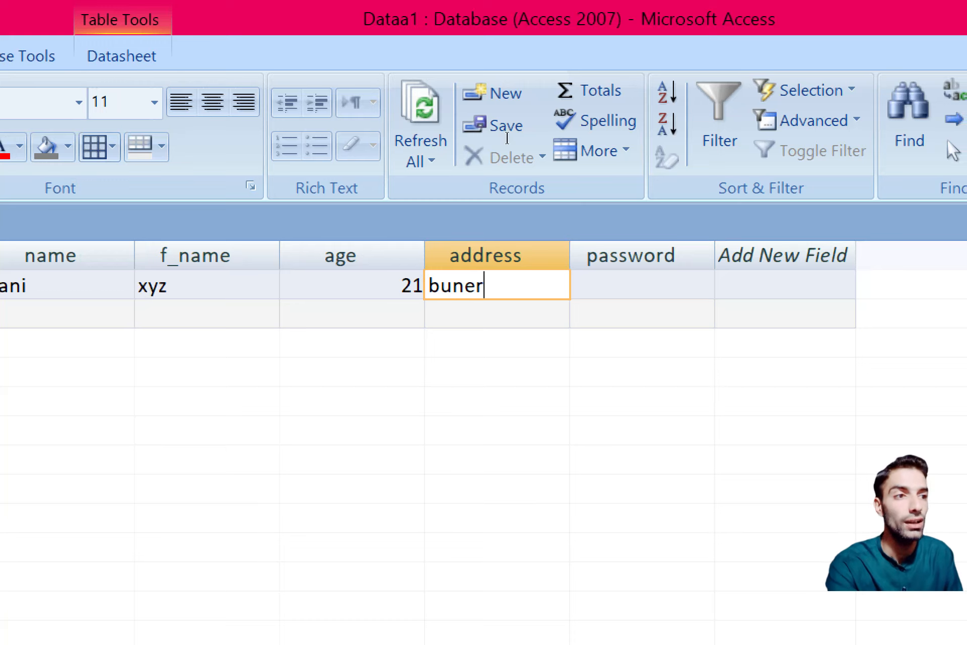
key("Tab")
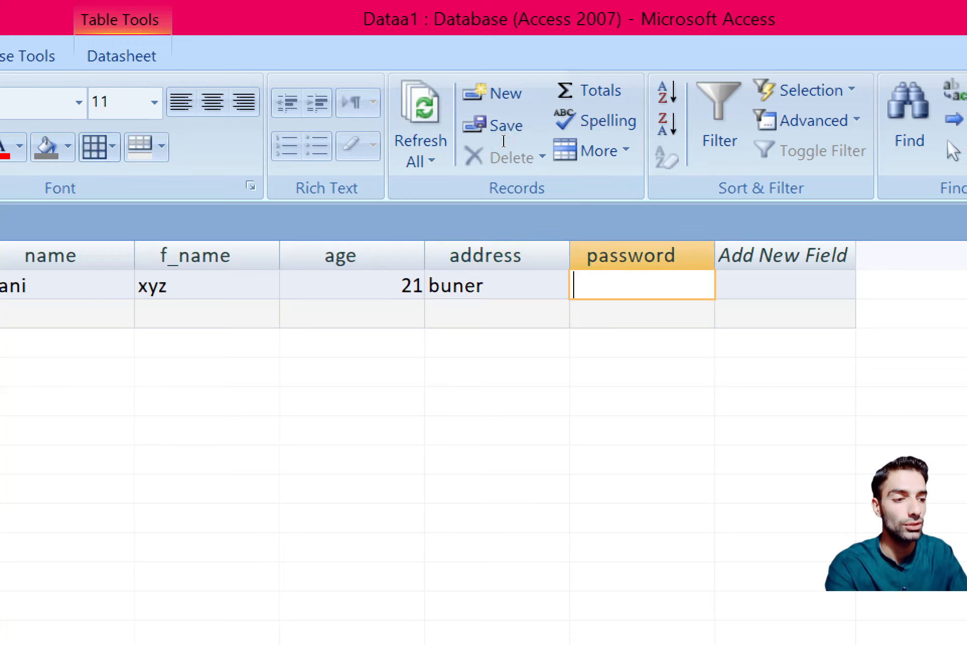
type("paki")
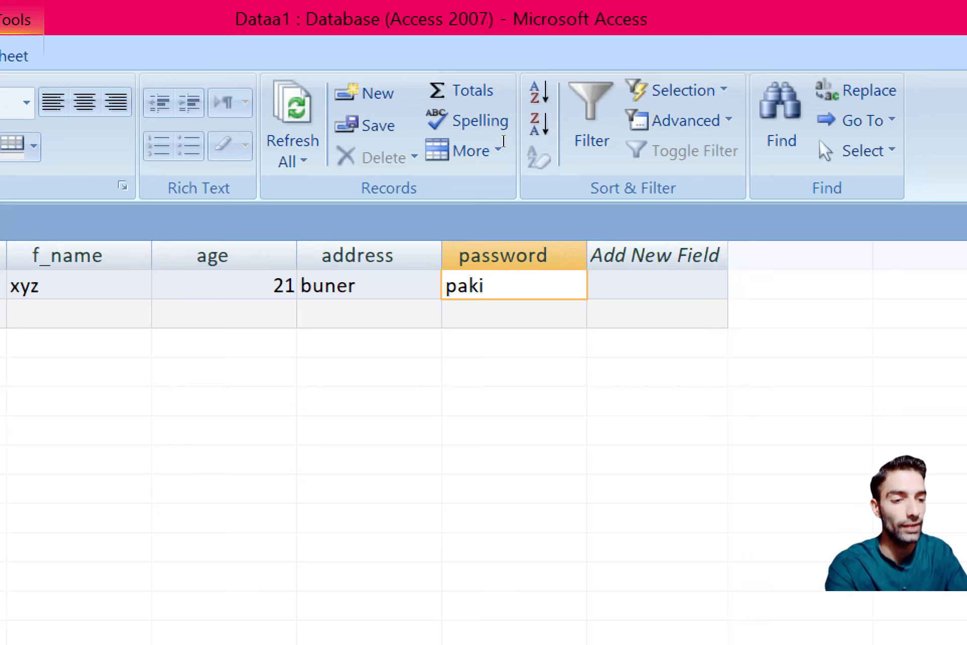
type("stan")
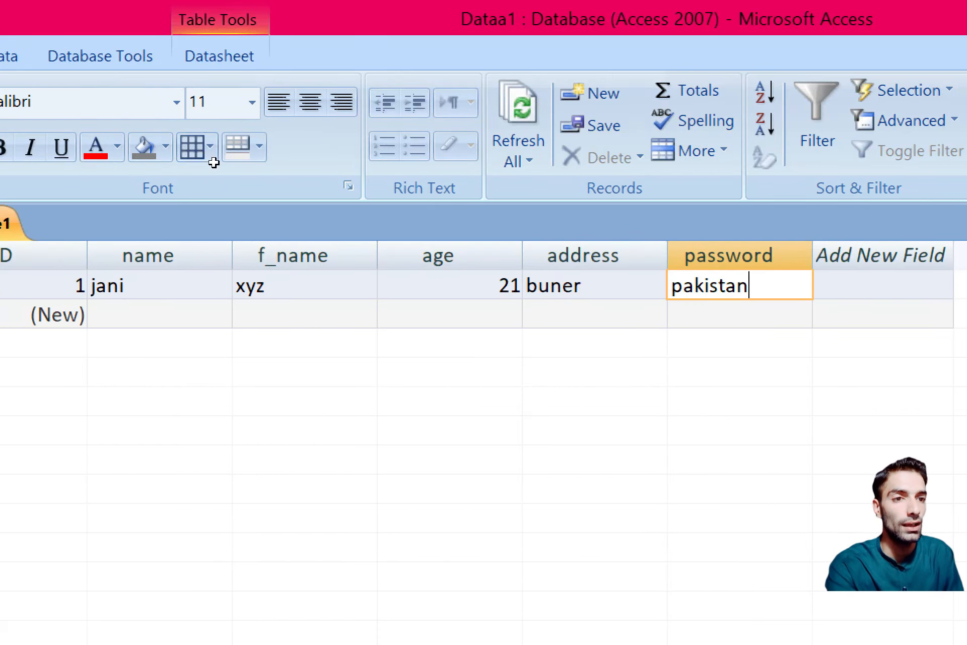
key("Tab")
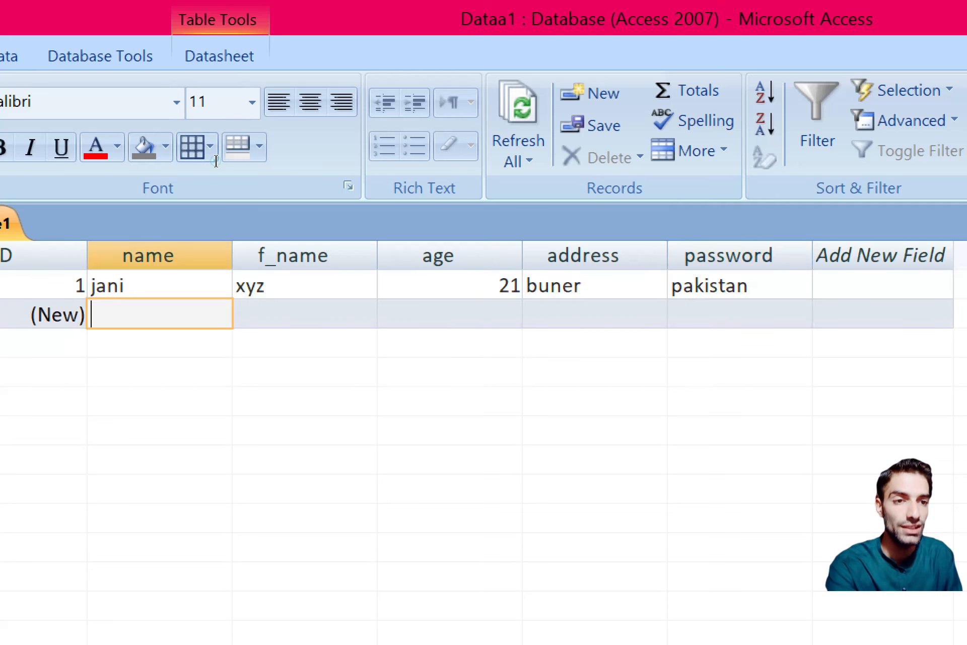
- Start a second record with j as its name and delete that record
type("j")
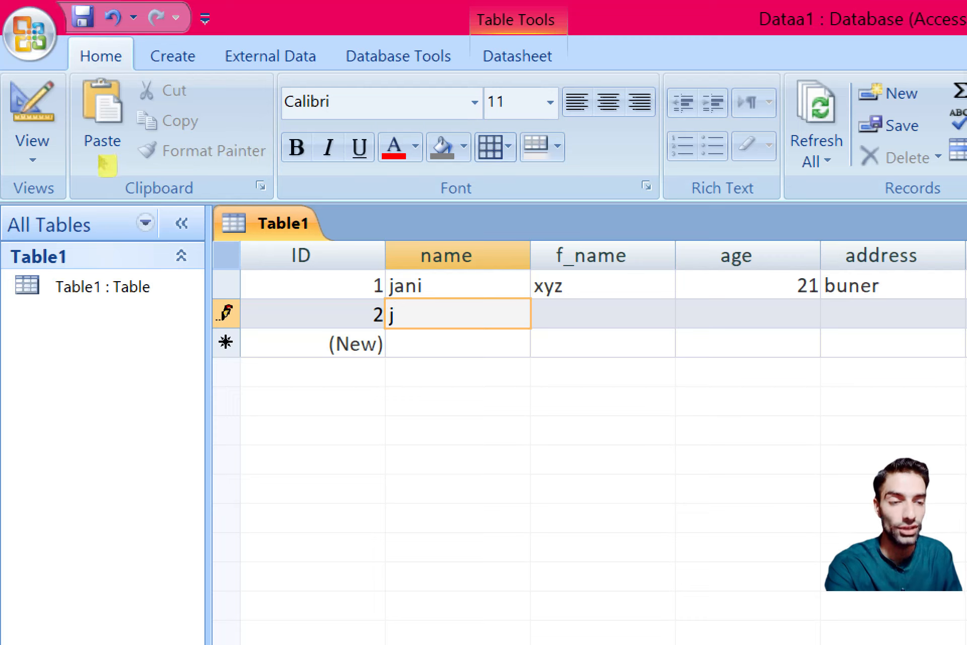
right_click(226, 313)
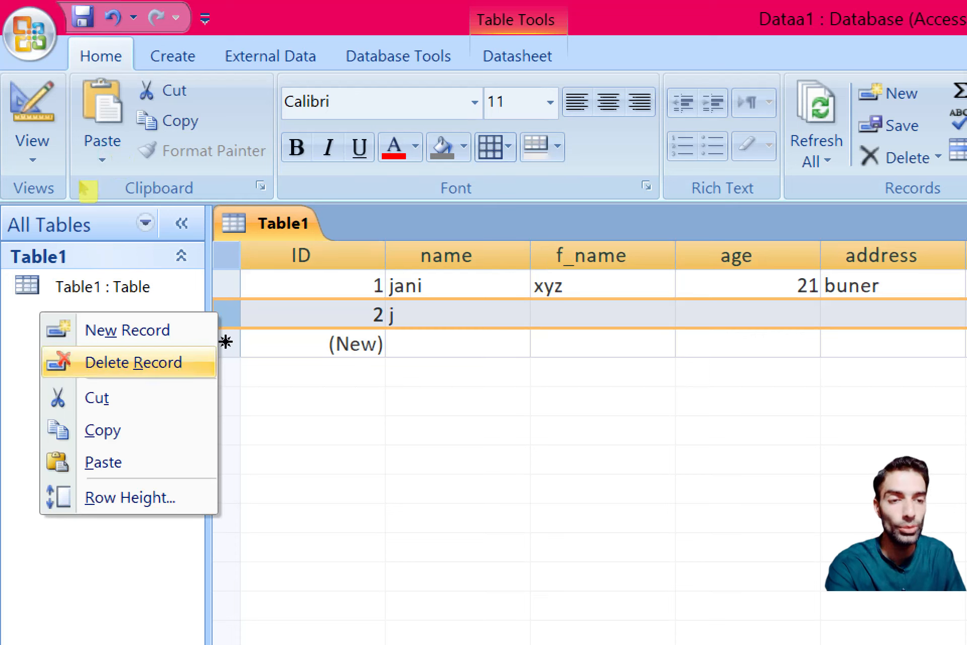
key("Return")
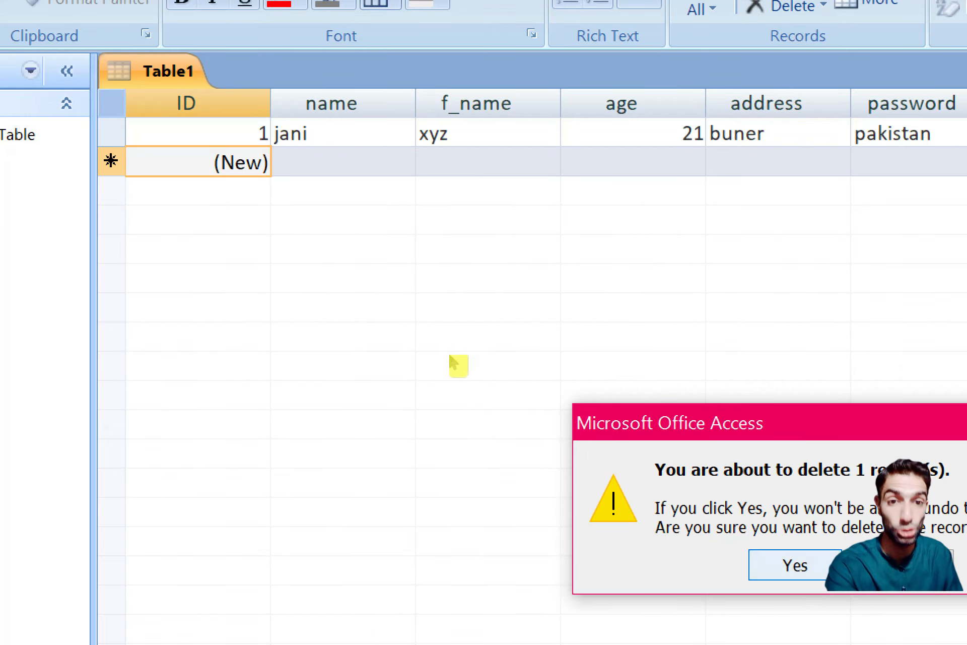
key("Return")
left_click(452, 361)
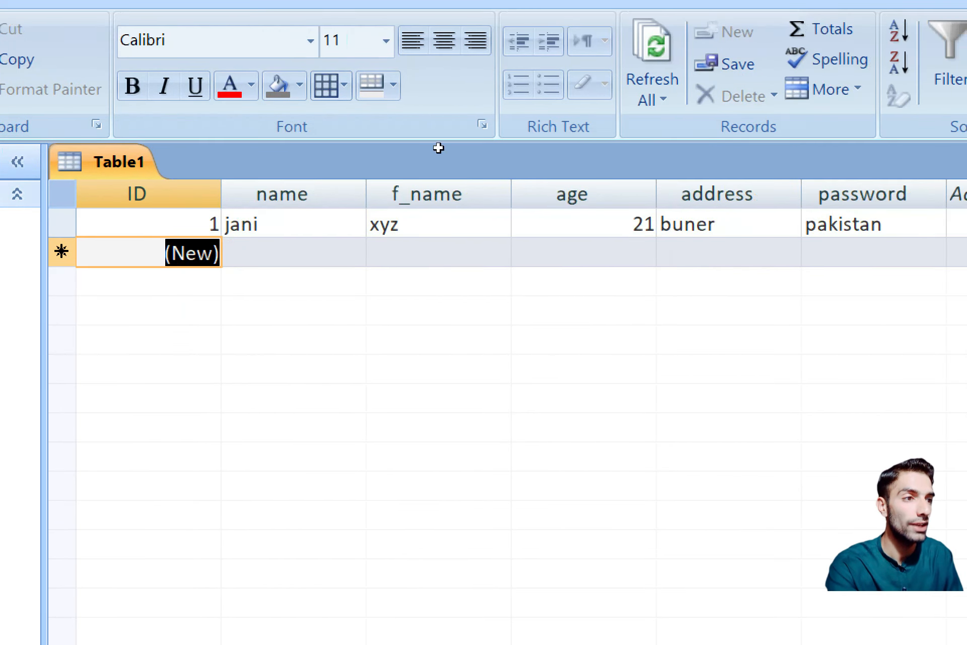
- Select the address text in the first record
left_click(719, 226)
key("shift+Left")
key("shift+Left")
key("shift+Left")
key("shift+Left")
key("shift+Left")
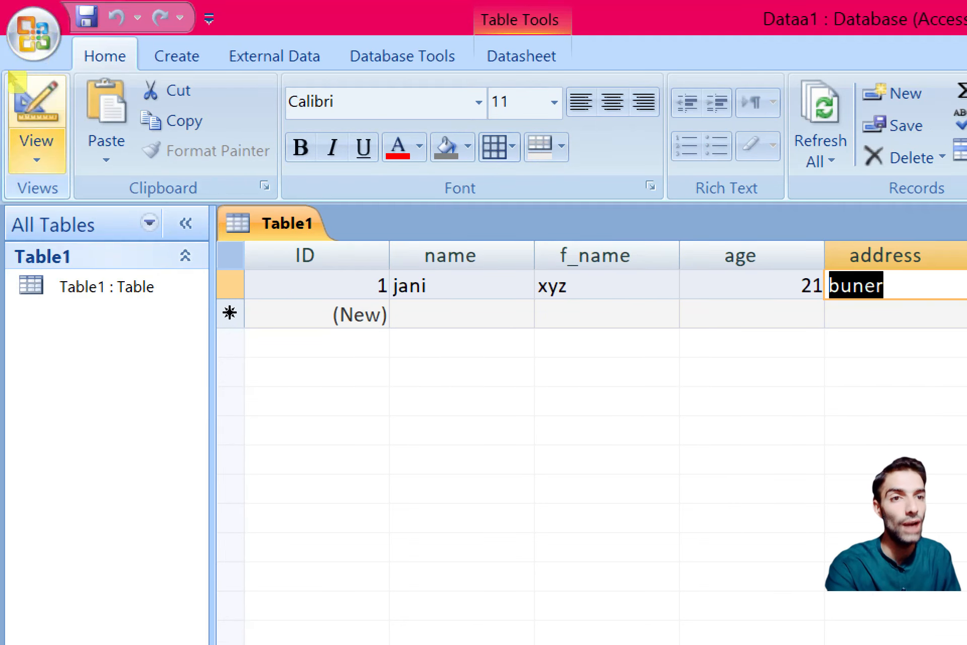
- Switch Table1 to Design View and set the address field's Default Value to buner
left_click(26, 147)
left_click(67, 396)
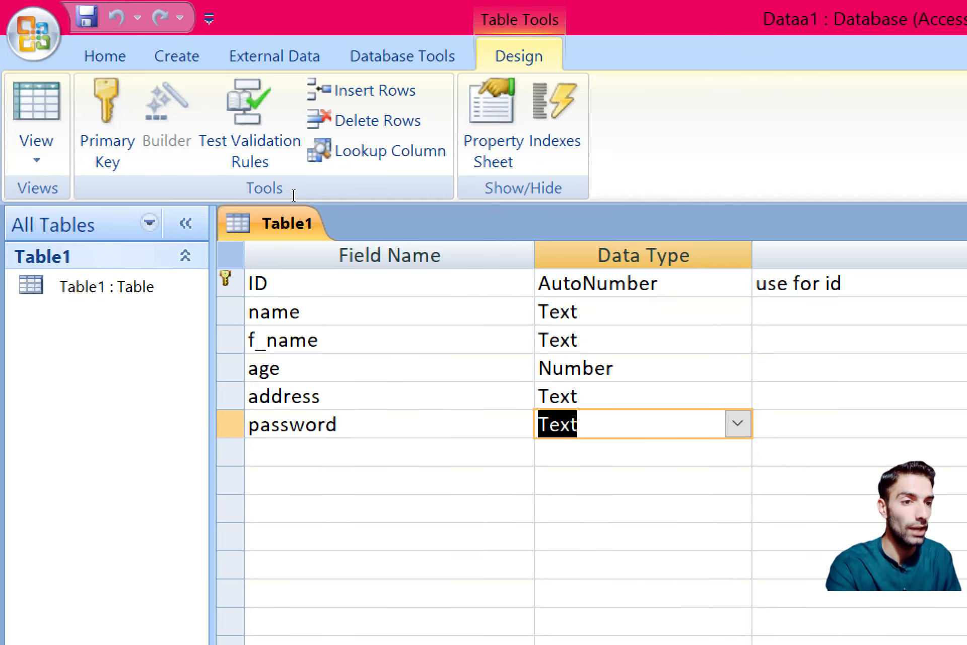
key("Up")
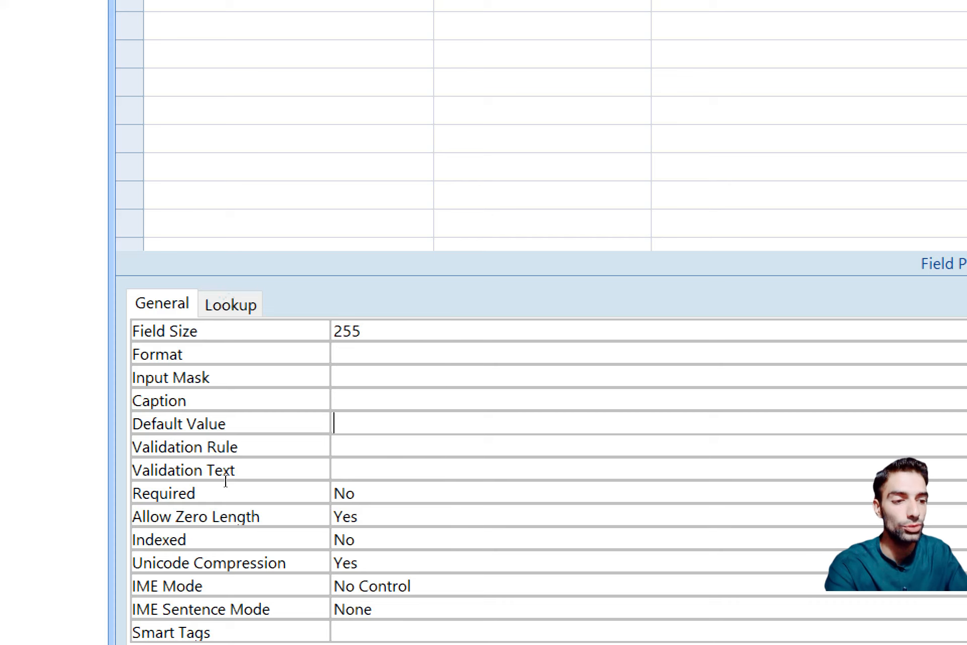
type("buner")
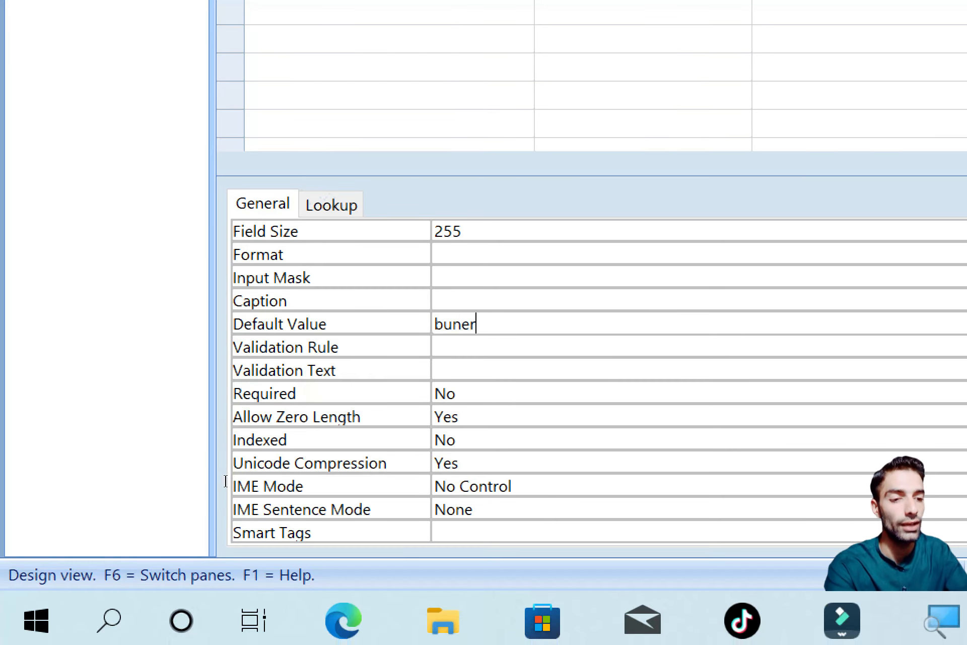
key("Return")
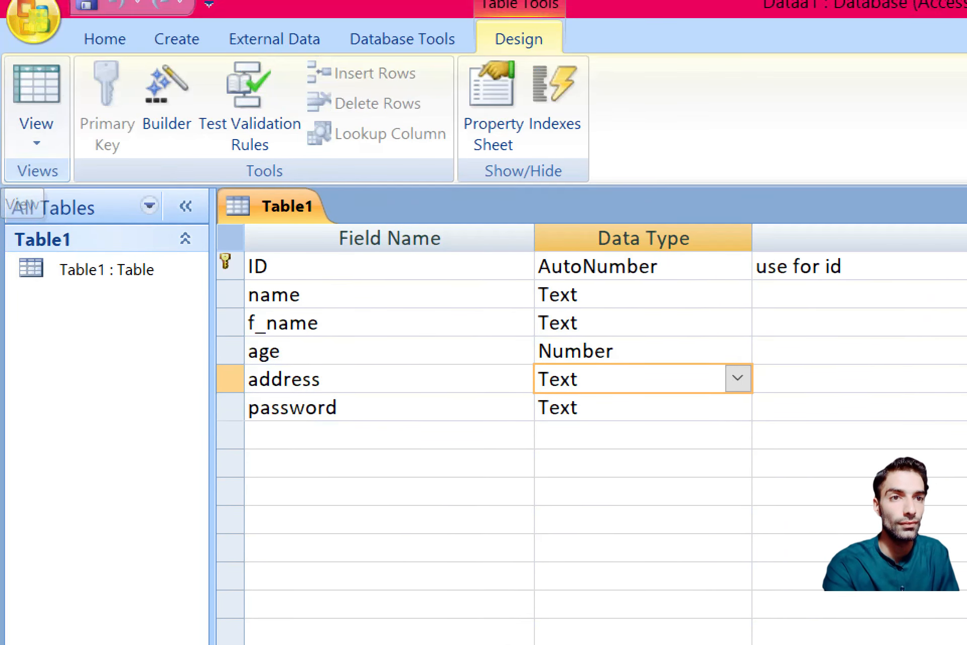
- Return Table1 to Datasheet View and clear the default address in the new record
left_click(35, 127)
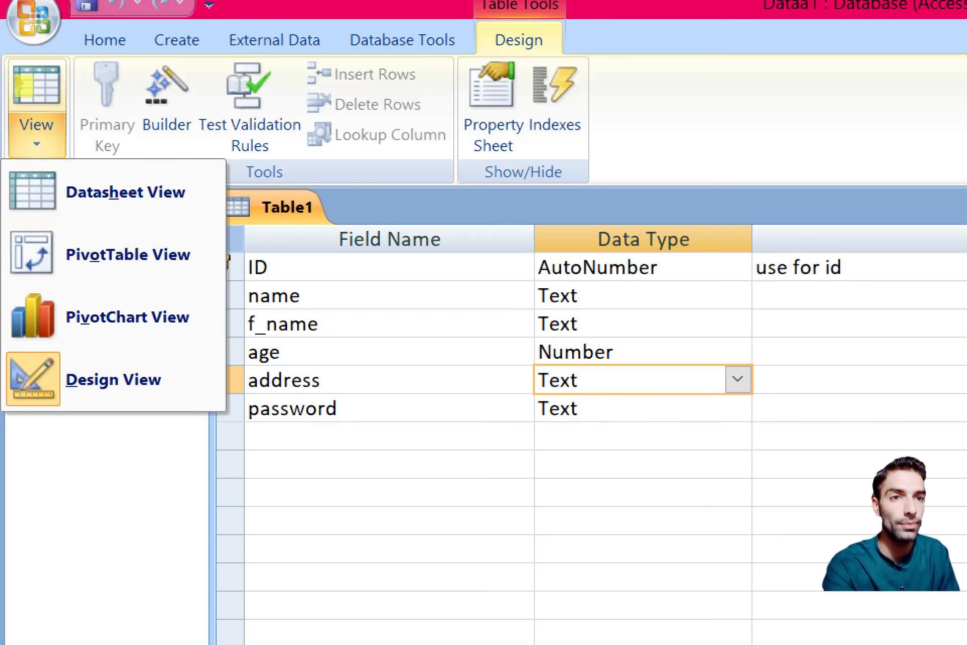
left_click(37, 192)
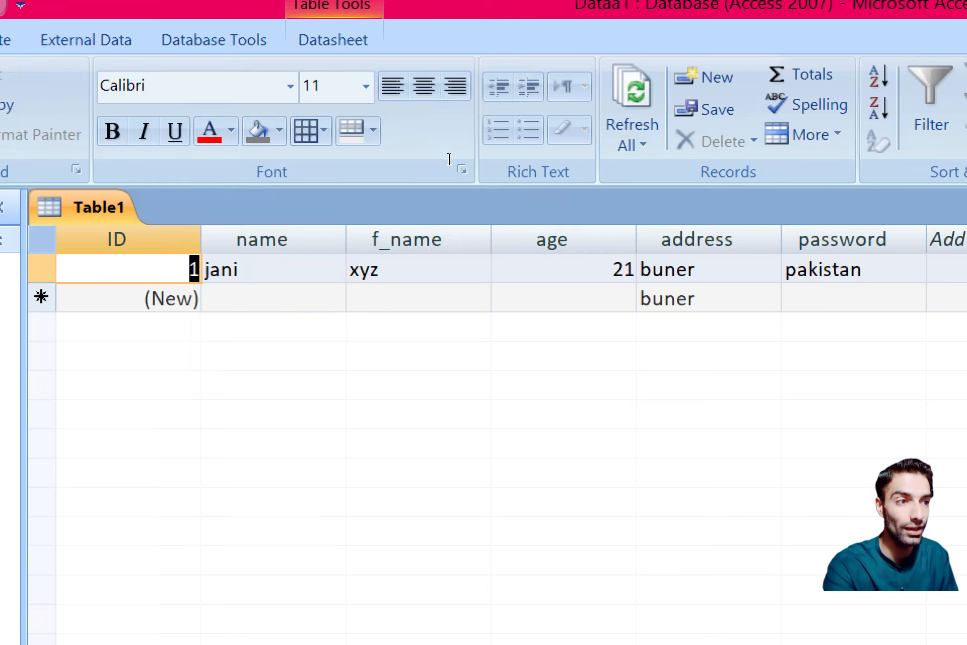
left_click(711, 301)
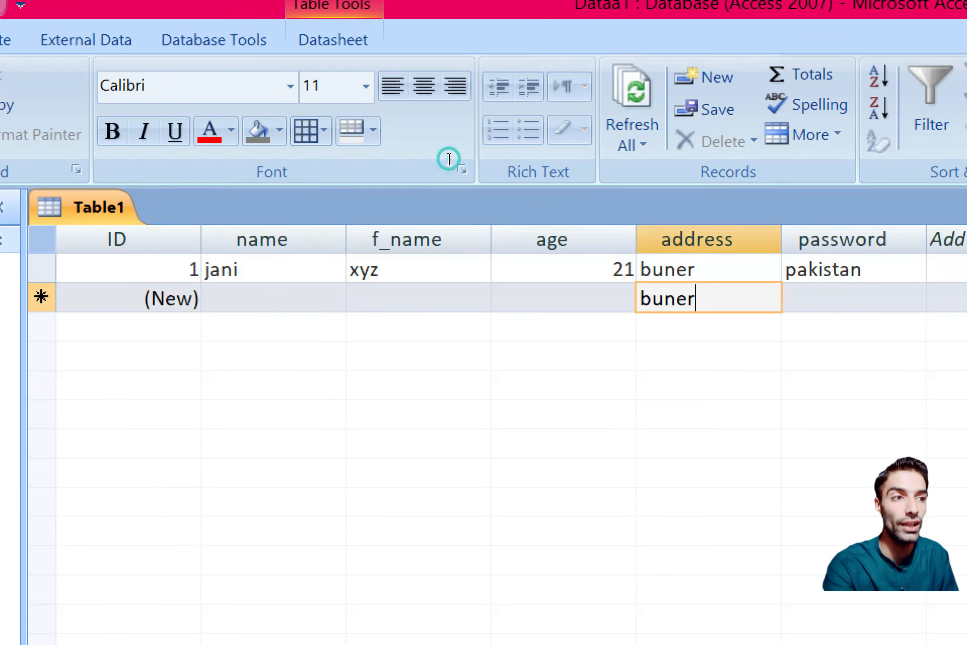
key("BackSpace")
key("BackSpace")
key("BackSpace")
key("BackSpace")
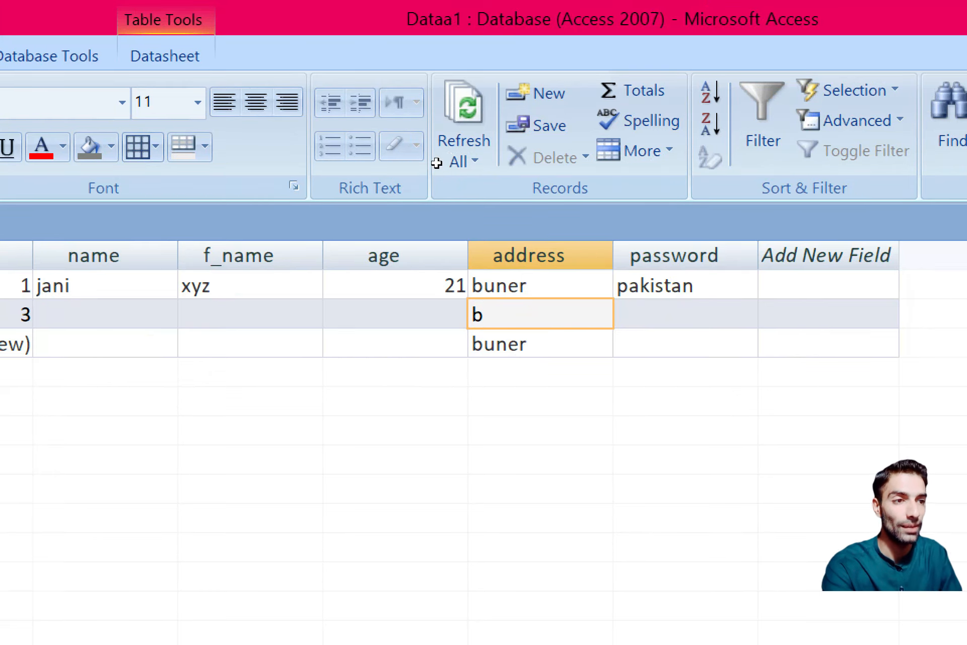
key("BackSpace")
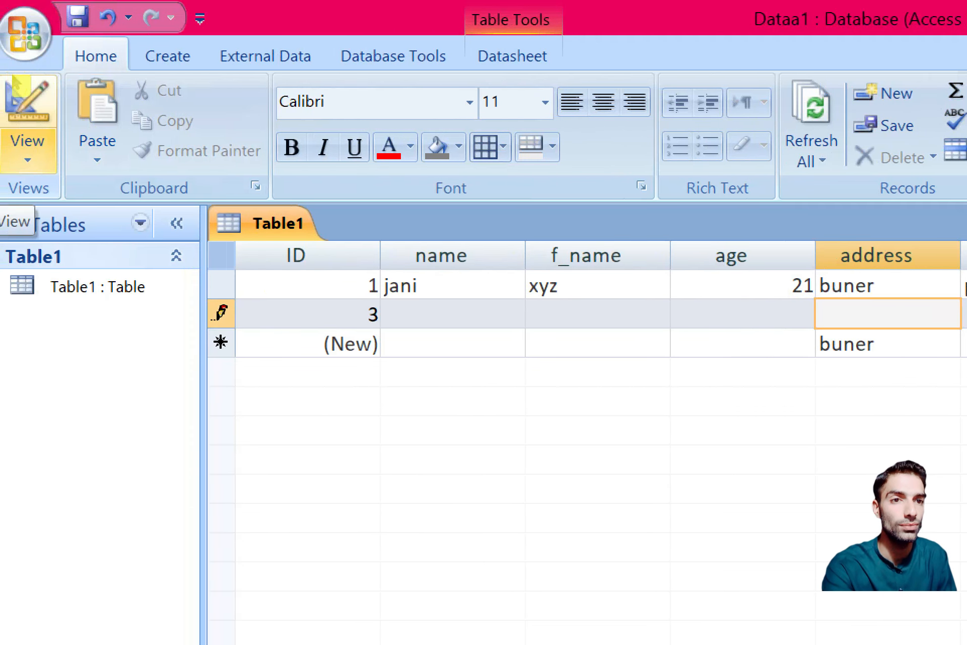
- In Design View, start the Lookup Wizard for the address field and choose to type in the lookup values
left_click(17, 146)
left_click(104, 396)
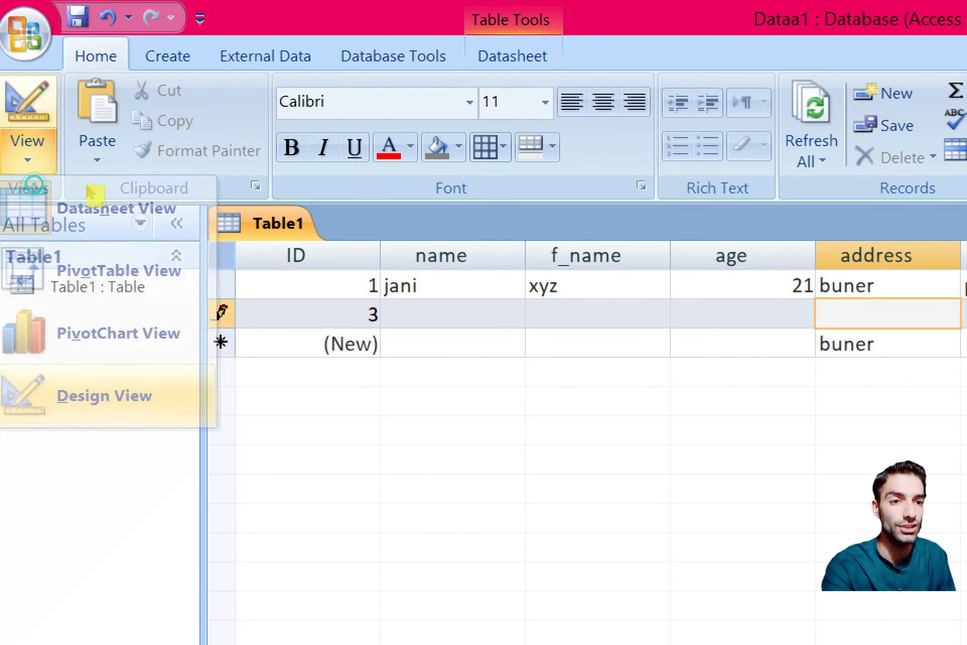
left_click(729, 396)
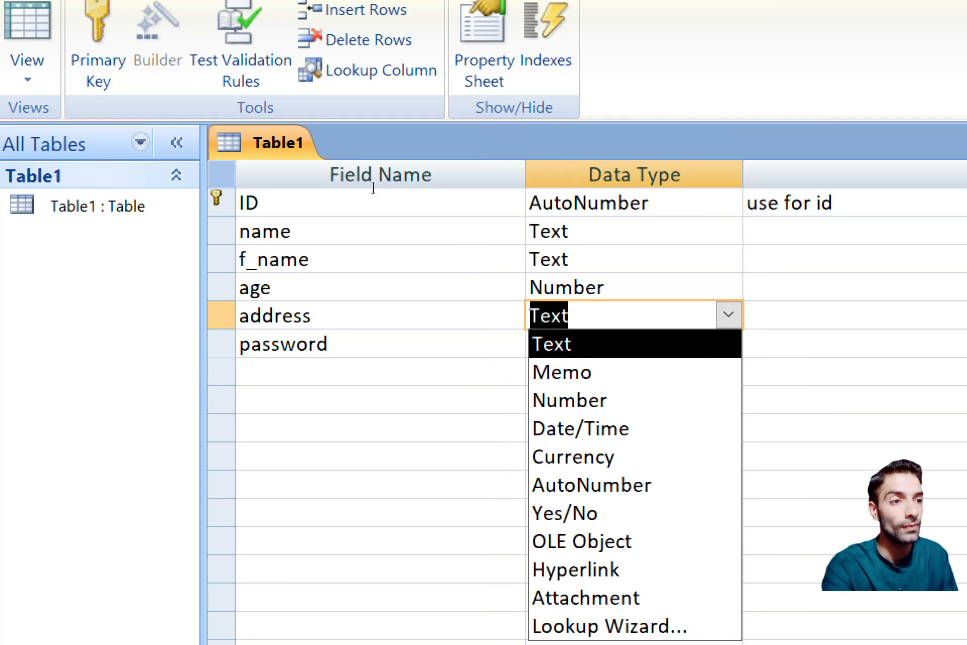
left_click(371, 204)
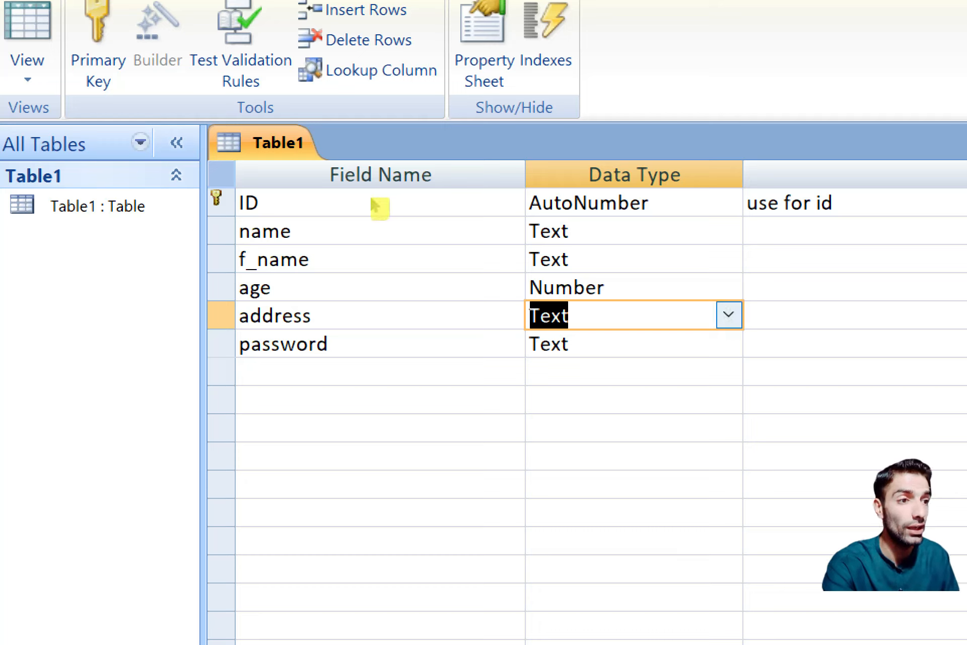
left_click(729, 315)
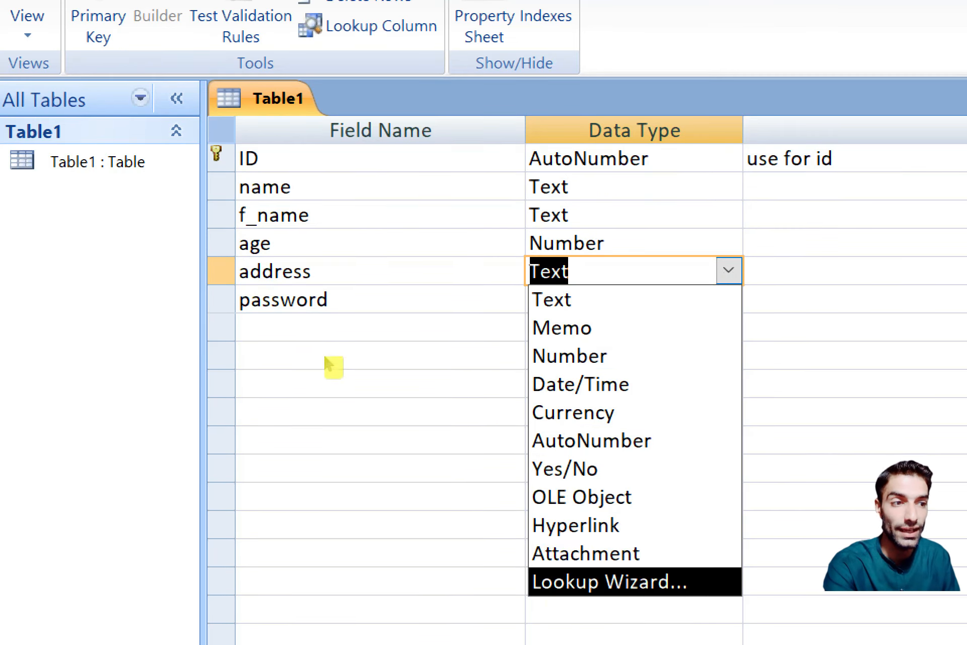
key("Down")
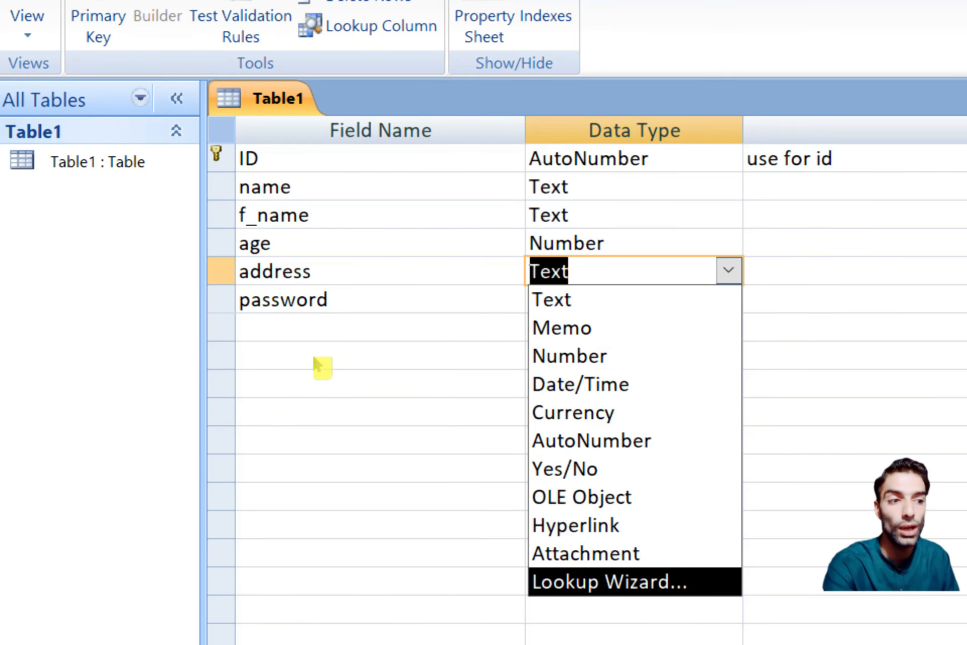
key("Return")
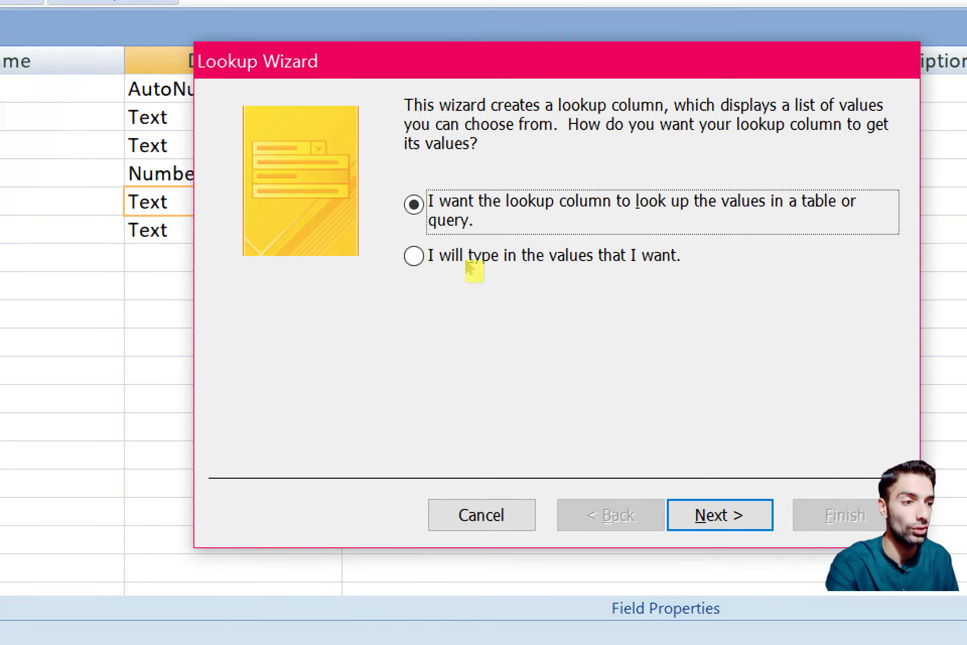
key("Down")
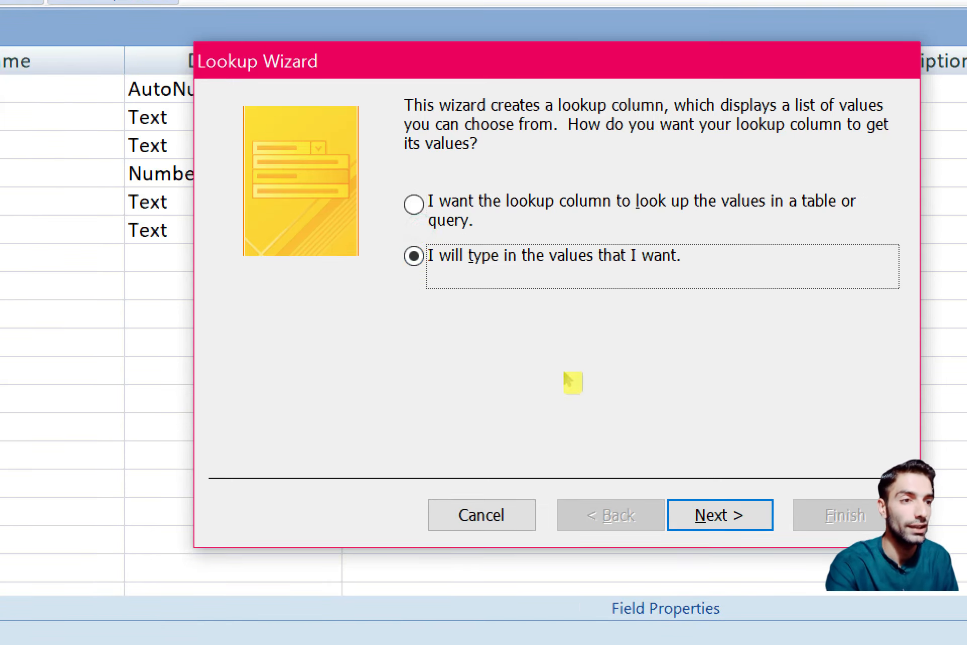
key("Return")
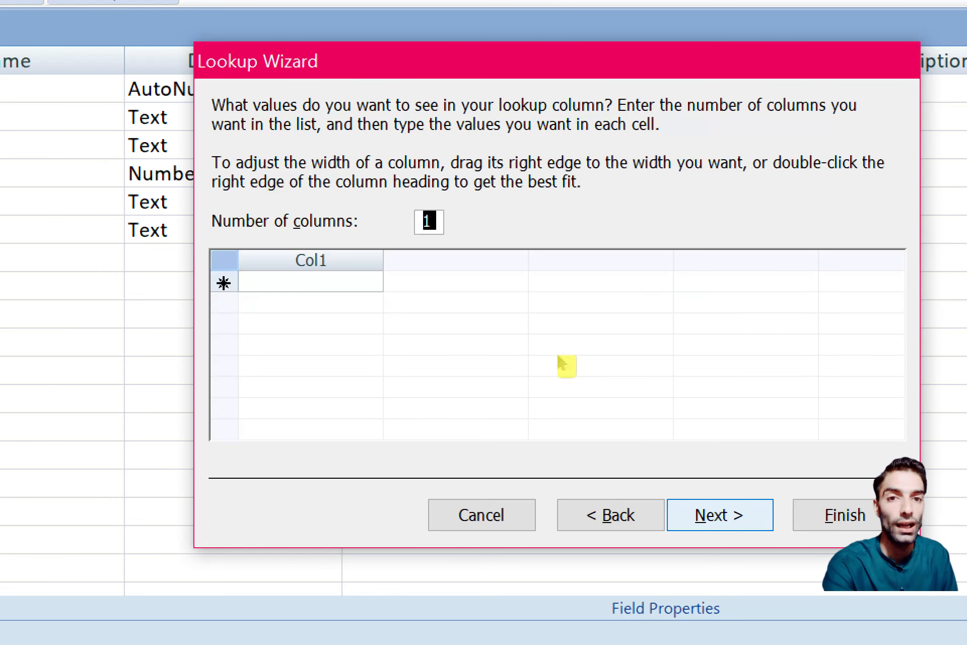
- Enter swat and mardan as the first two values of the single-column lookup list
key("Tab")
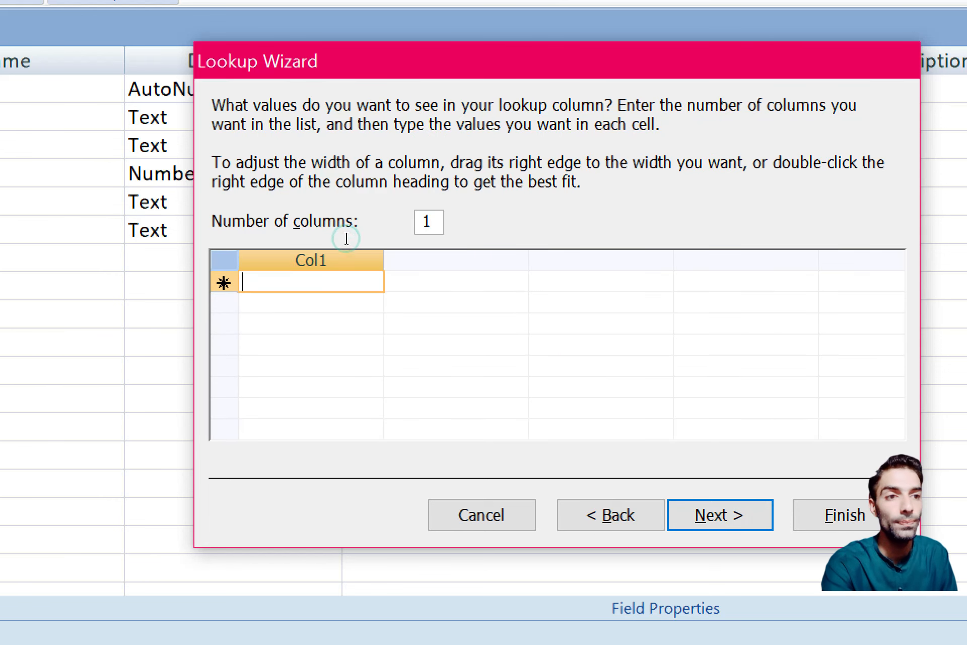
type("swat")
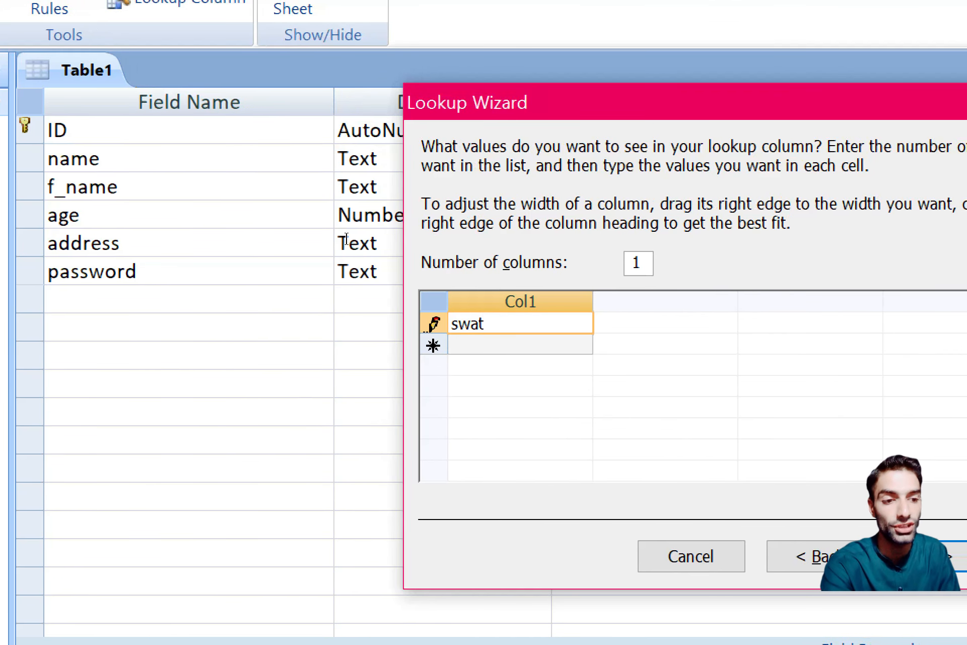
key("Tab")
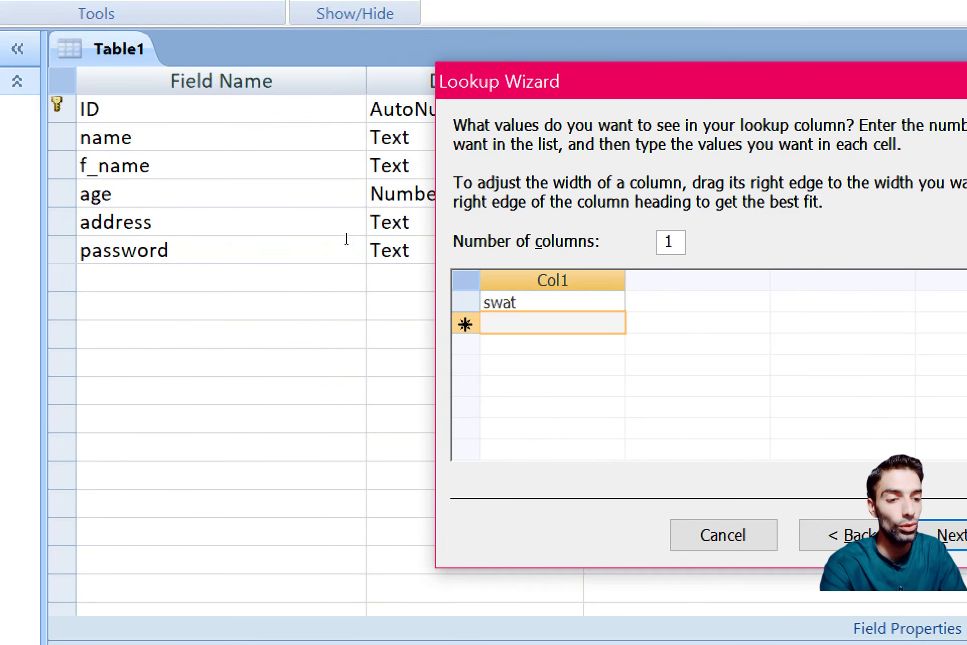
type("marrd")
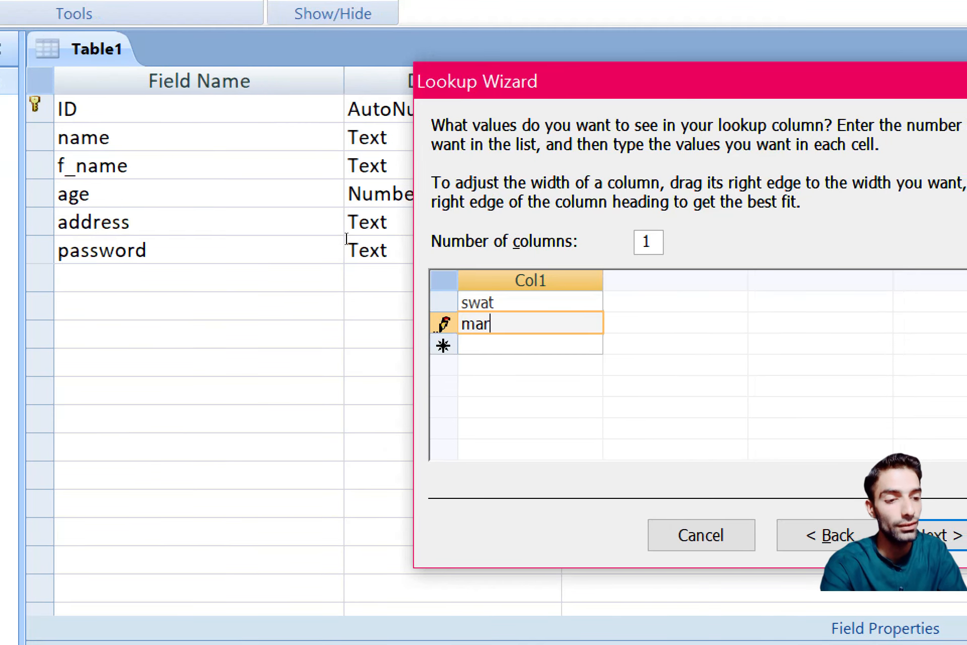
key("BackSpace")
key("BackSpace")
type("da")
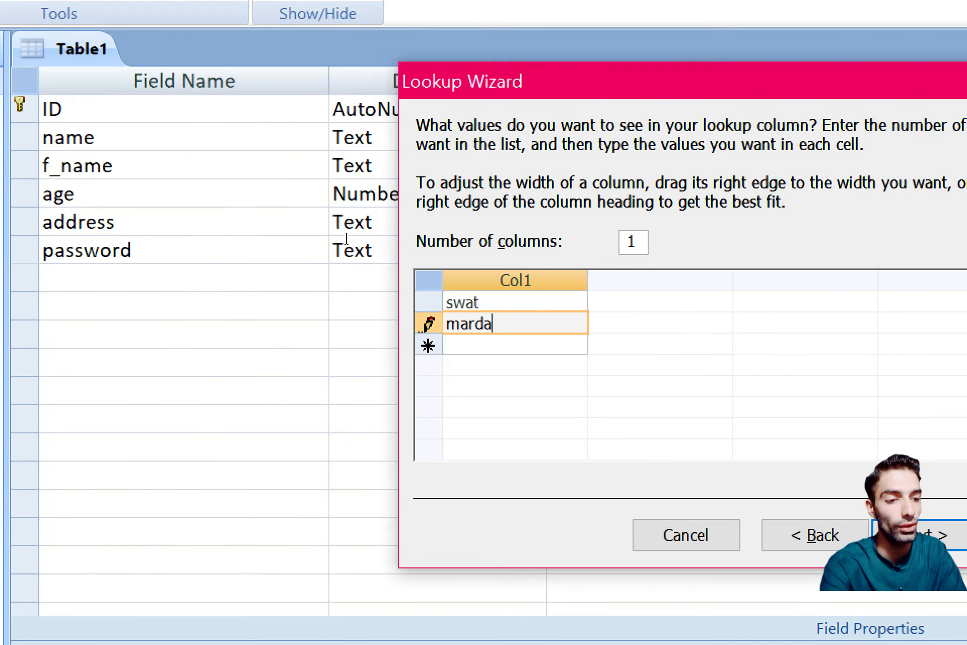
type("n")
key("Tab")
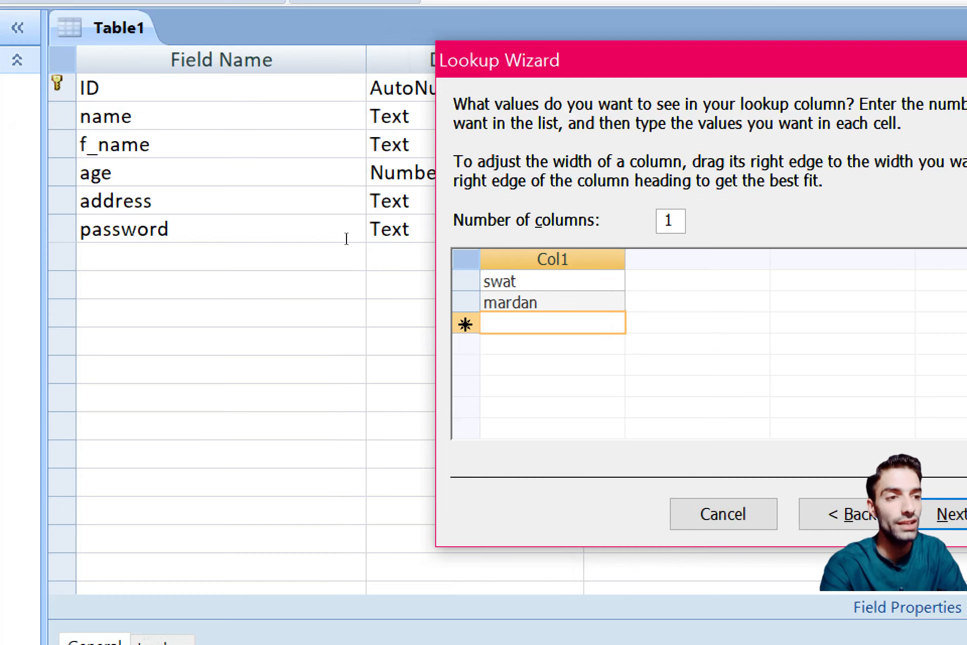
- Add peshawer and buner to the lookup list and finish the wizard
type("pesh")
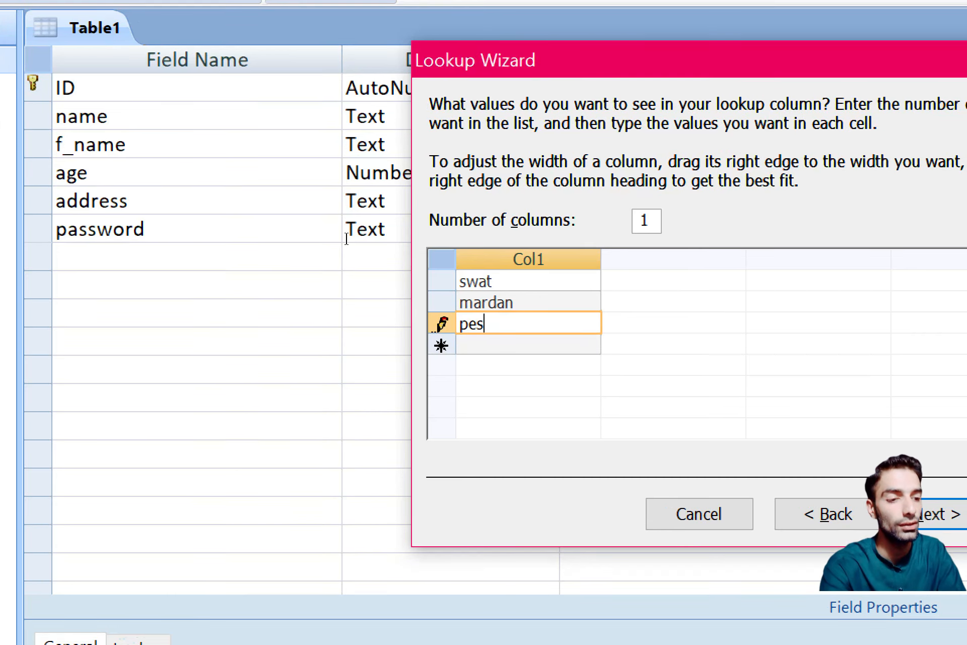
type("awer")
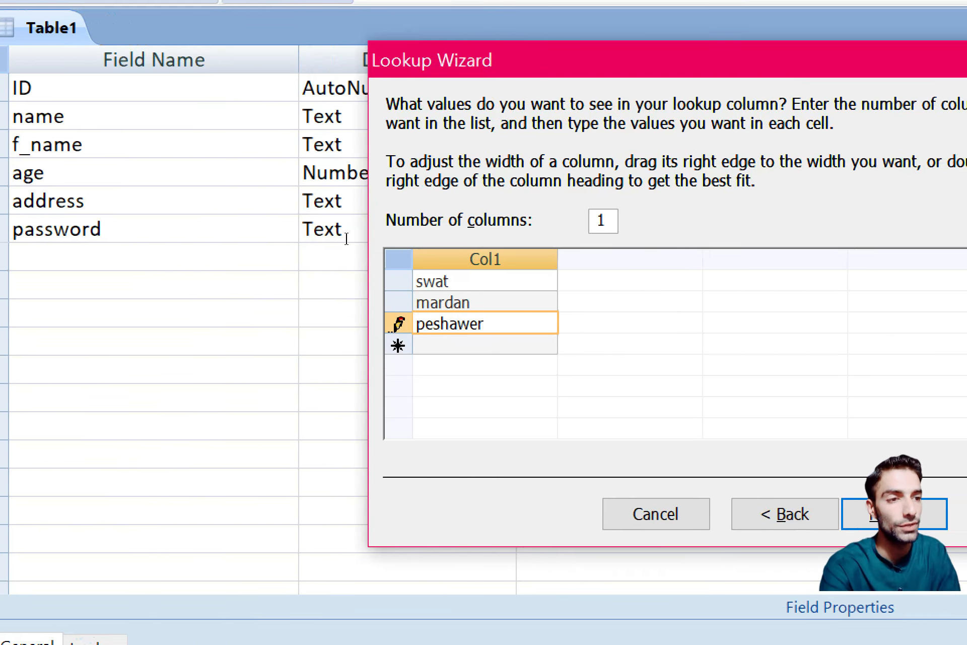
key("Tab")
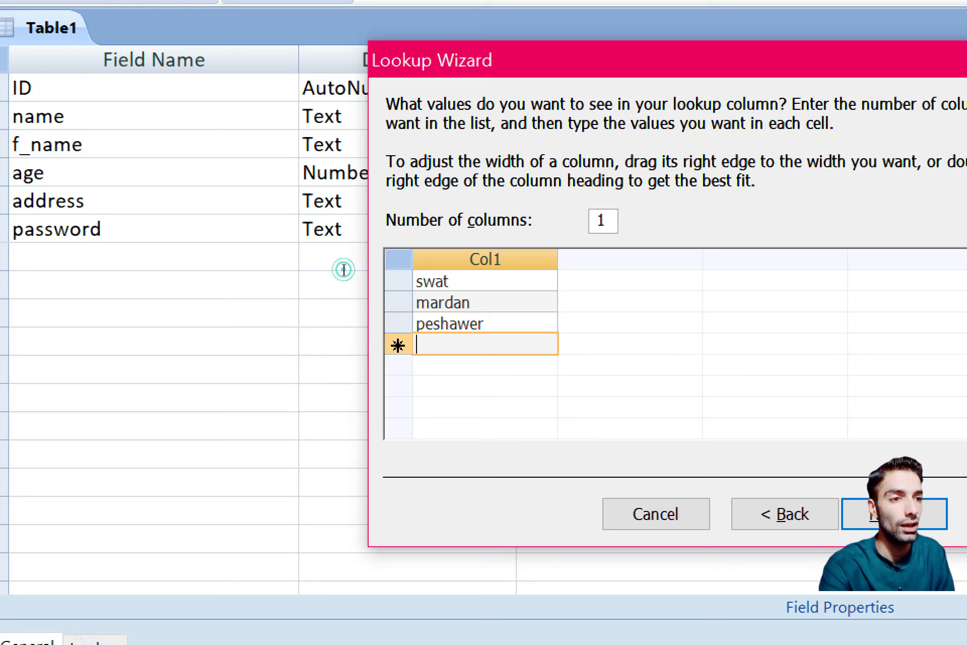
type("buner")
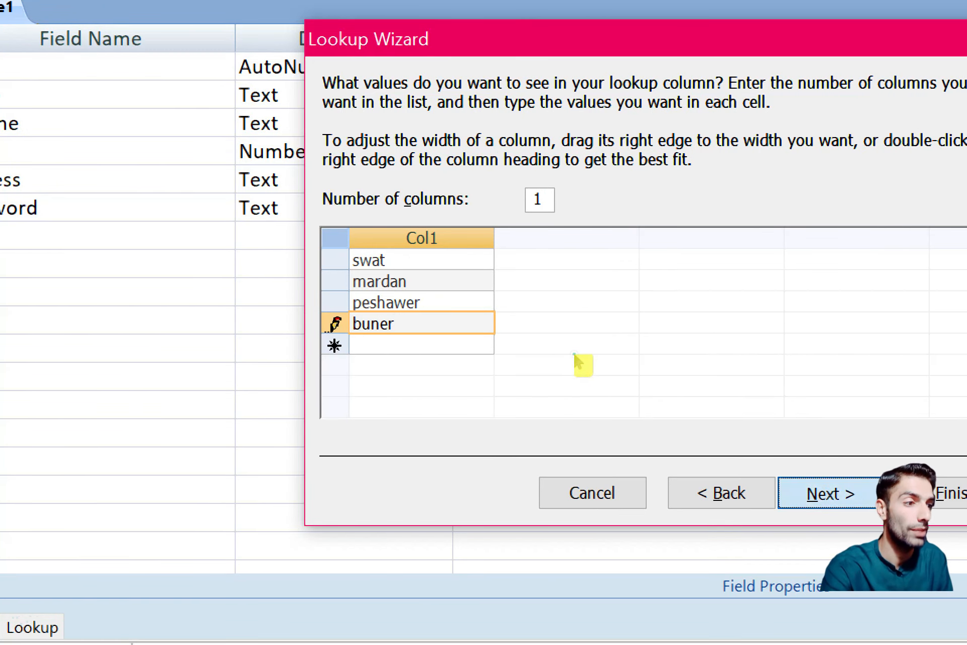
key("alt+n")
key("alt+f")
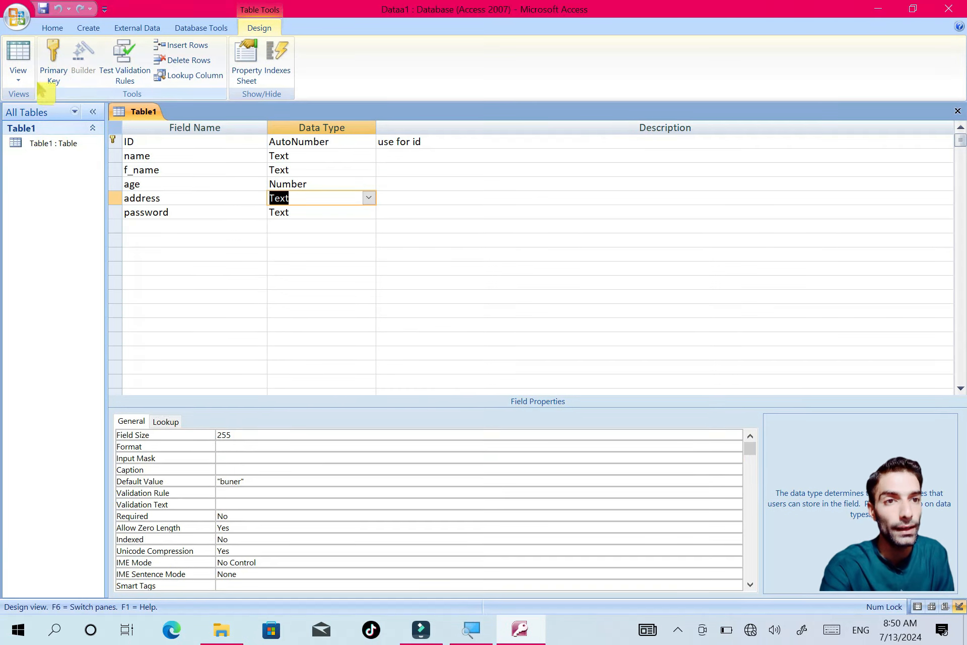
- Switch Table1 to Datasheet View
left_click(23, 78)
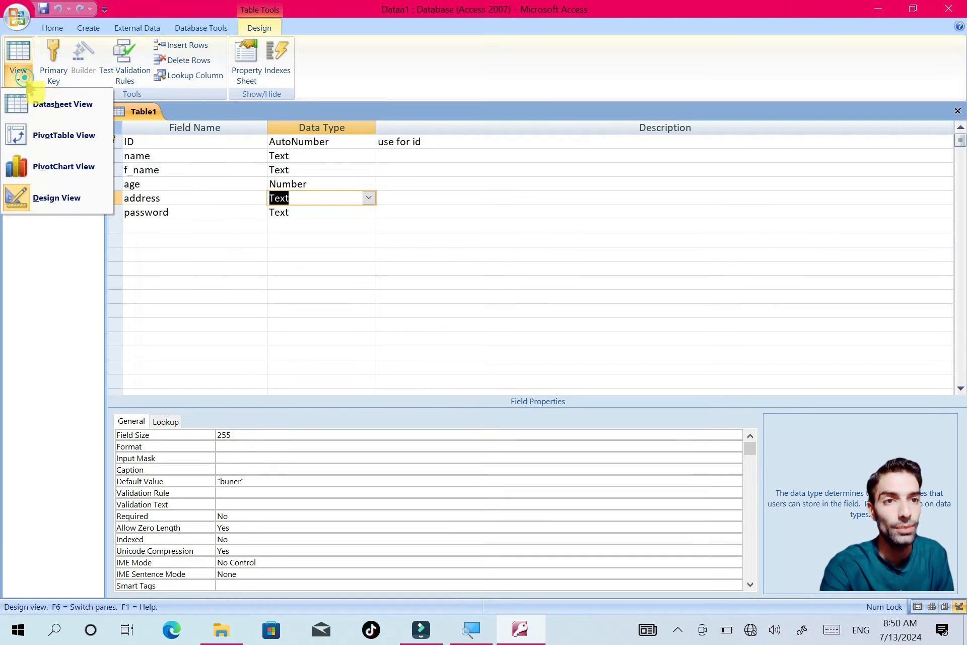
left_click(48, 115)
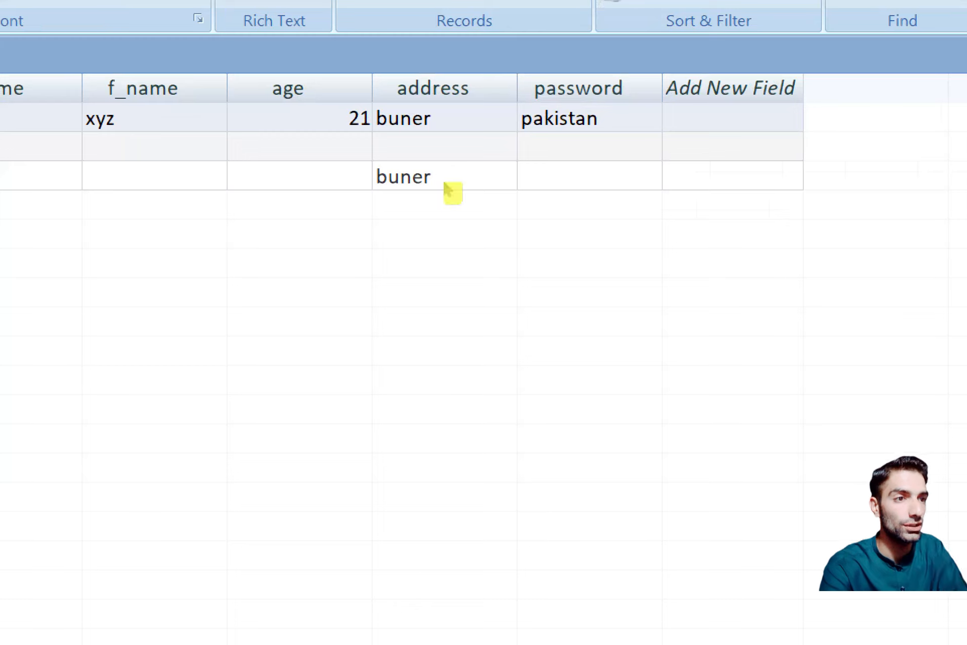
- Open the address lookup list in the new record, then return Table1 to Design View
left_click(447, 172)
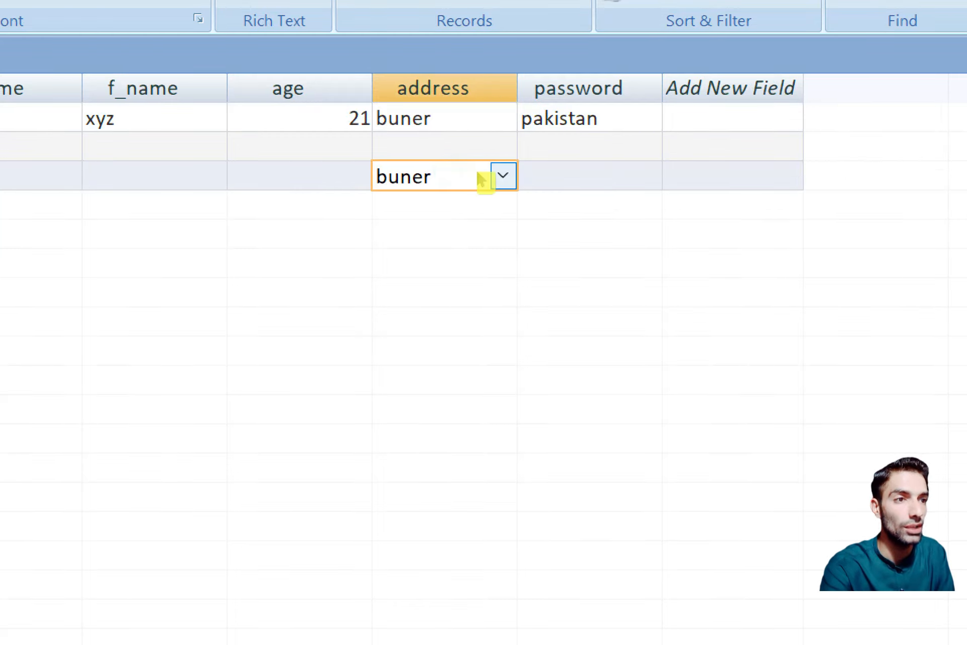
left_click(502, 175)
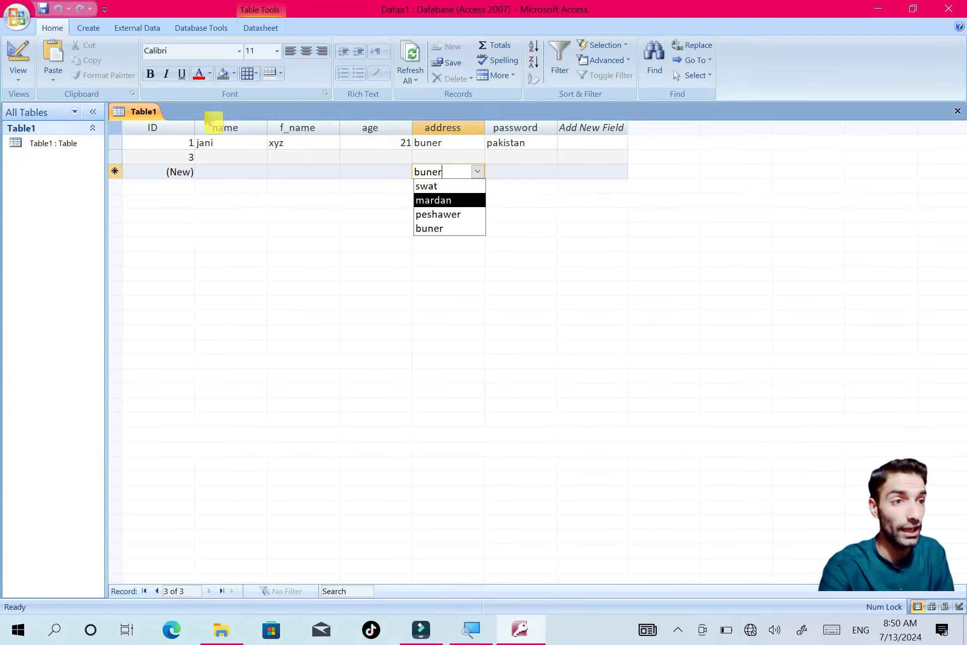
left_click(18, 75)
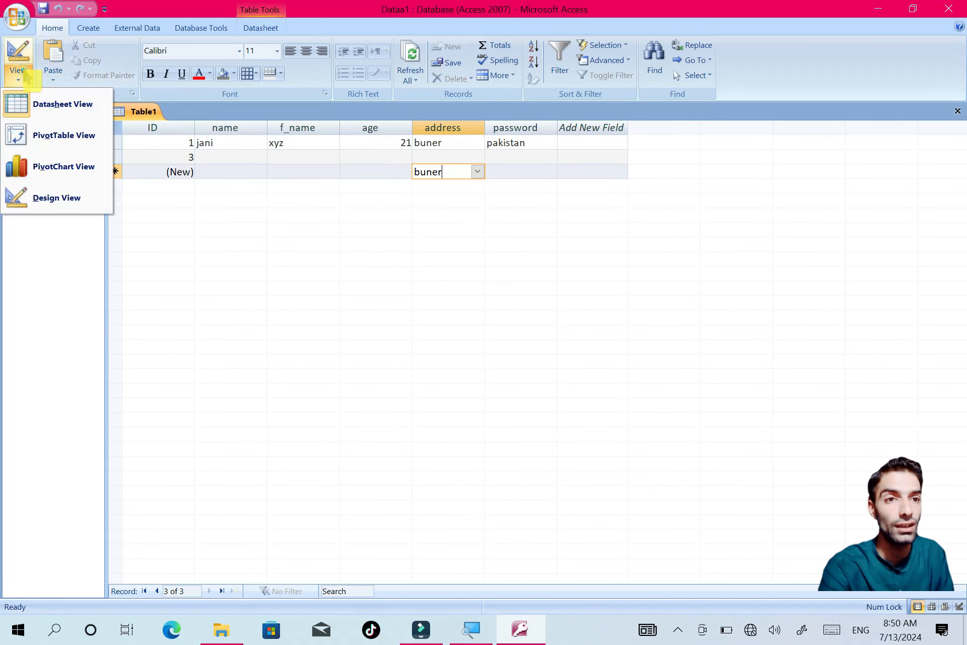
left_click(60, 198)
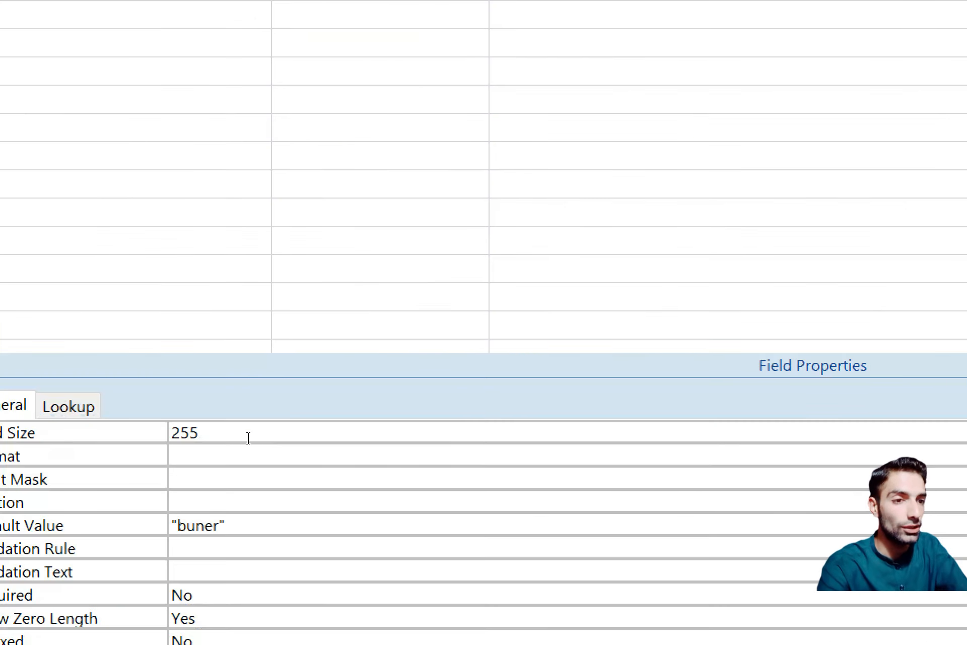
- Set the address field's Field Size to 150
left_click(237, 435)
key("BackSpace")
key("BackSpace")
key("BackSpace")
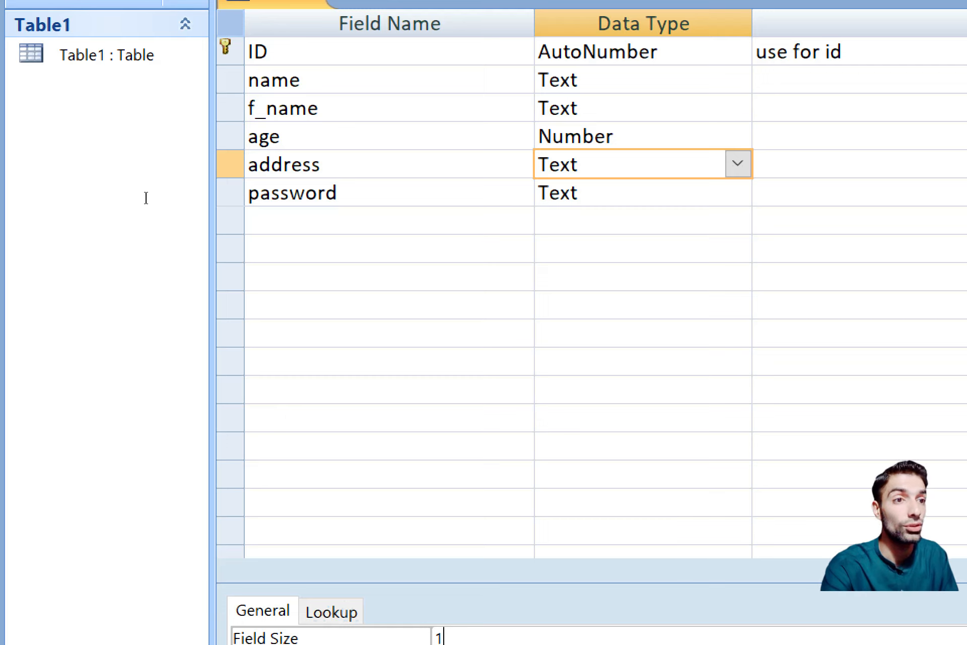
left_click(305, 201)
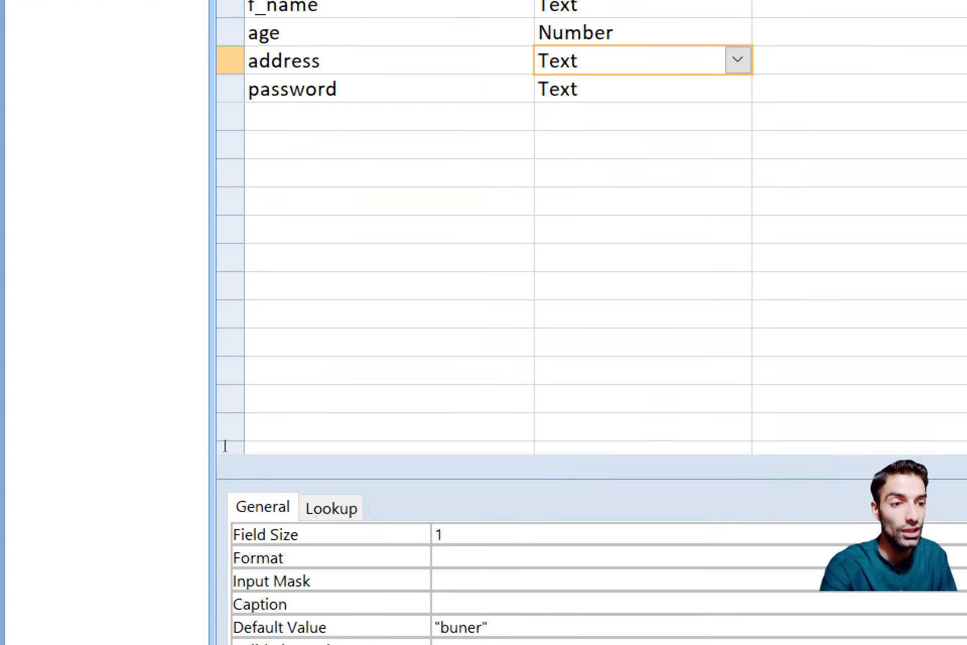
left_click(232, 436)
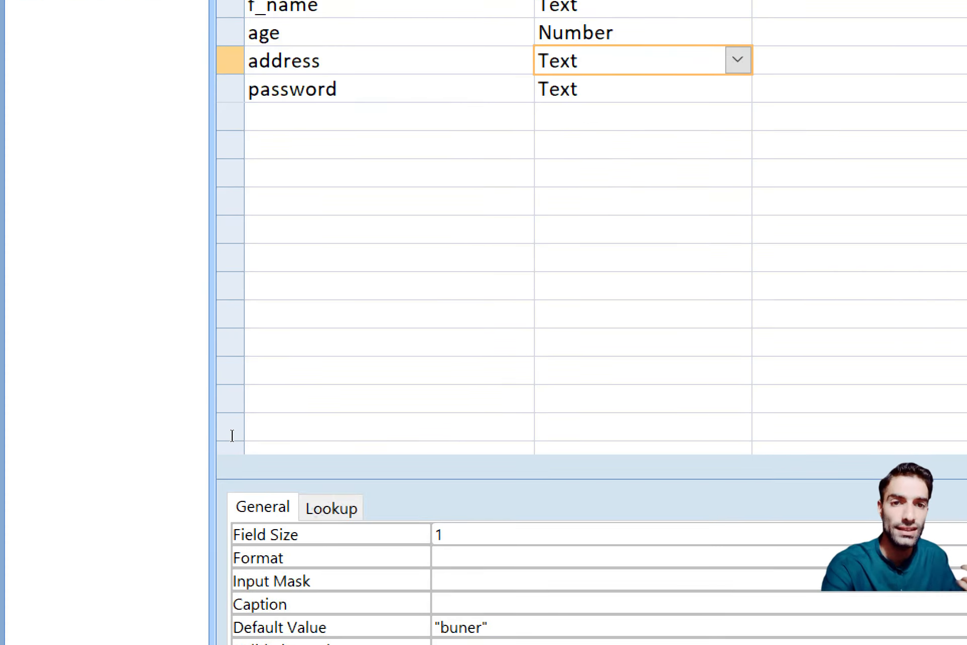
type("50")
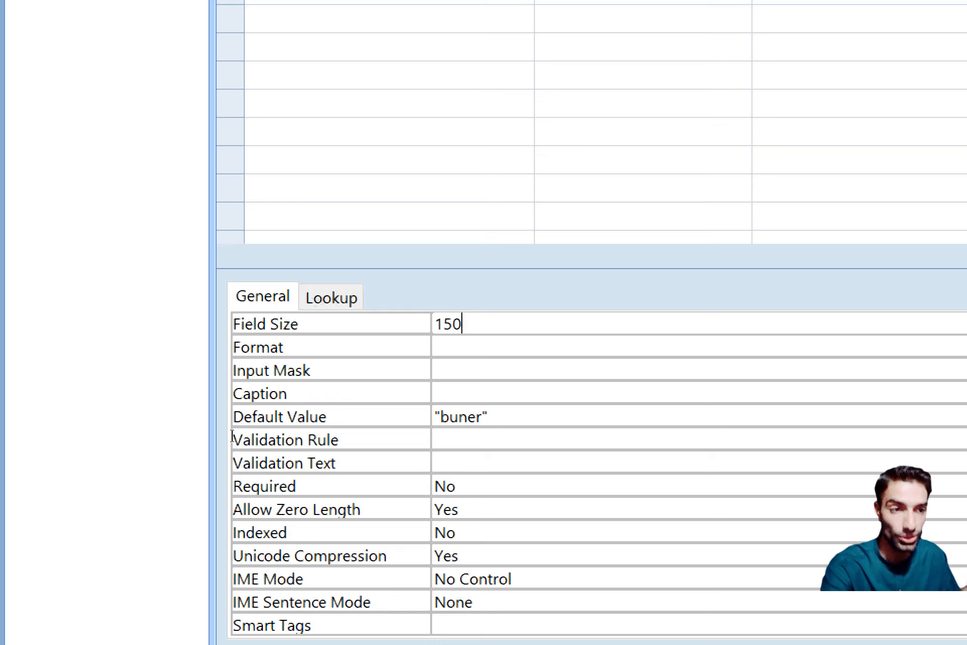
key("Return")
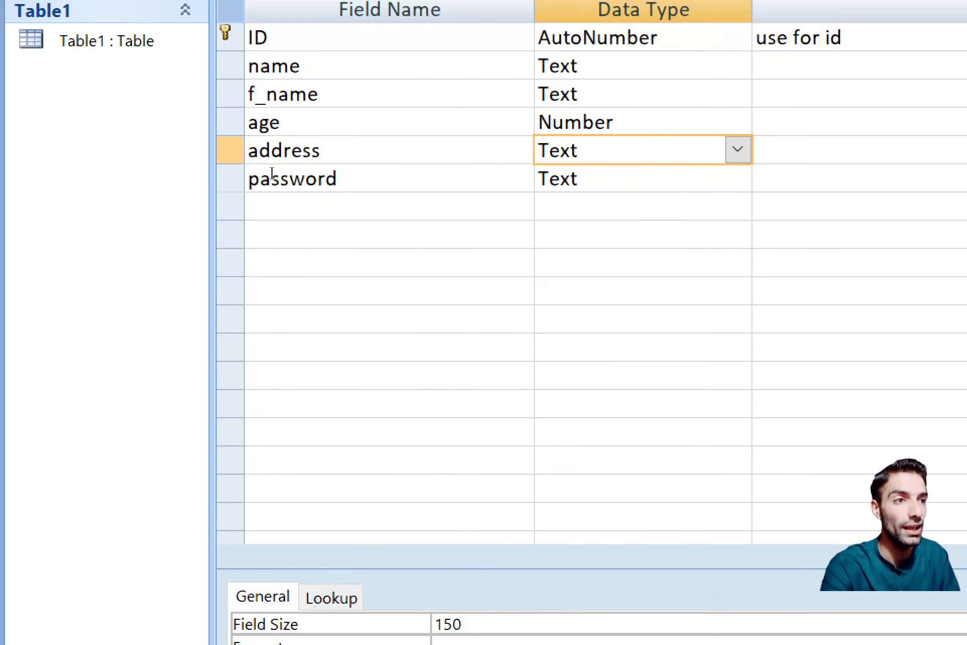
- Set the f_name field's Format to > and save the table, accepting the shorter field size
key("ctrl+s")
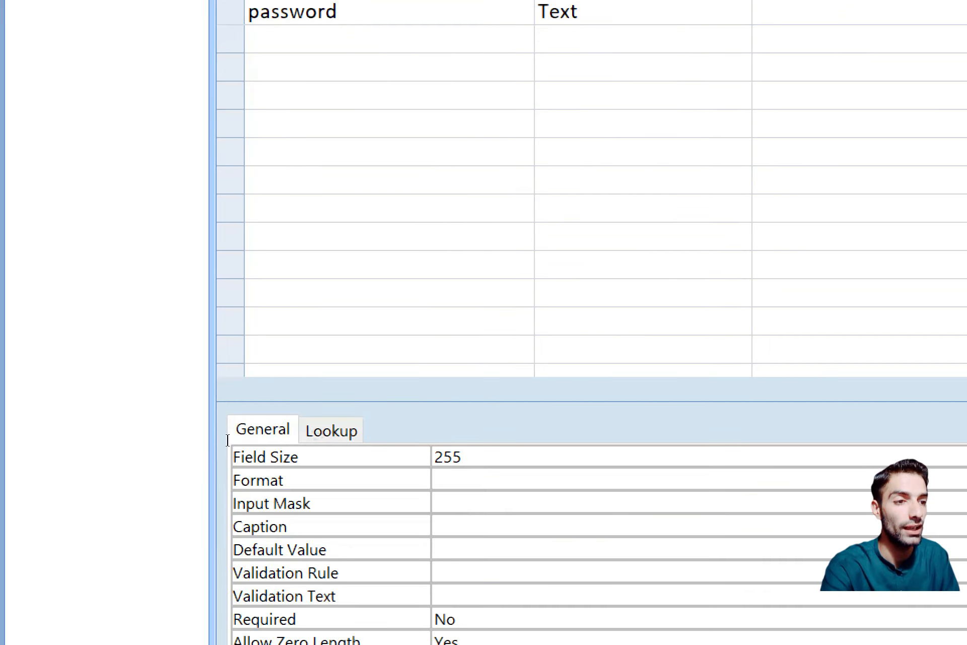
type(">")
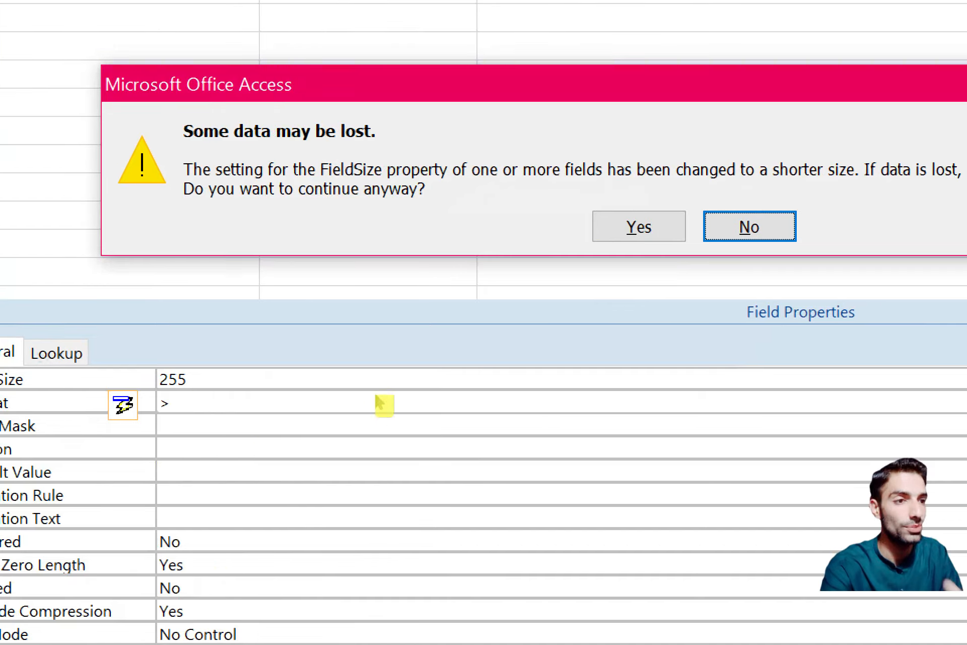
left_click(708, 207)
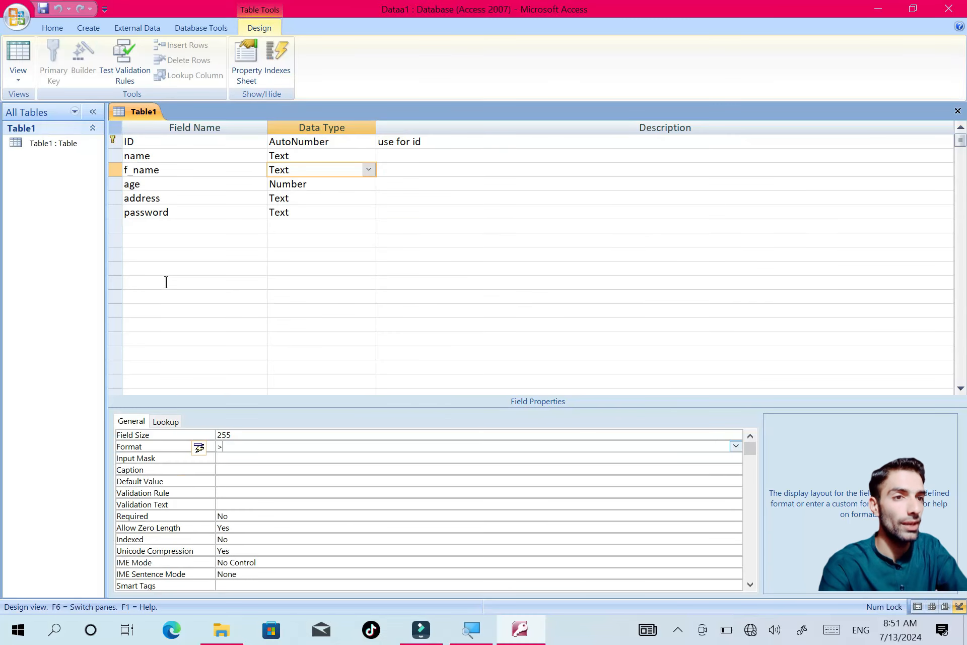
- In Datasheet View, enter zero as the f_name of the record with ID 3
left_click(19, 76)
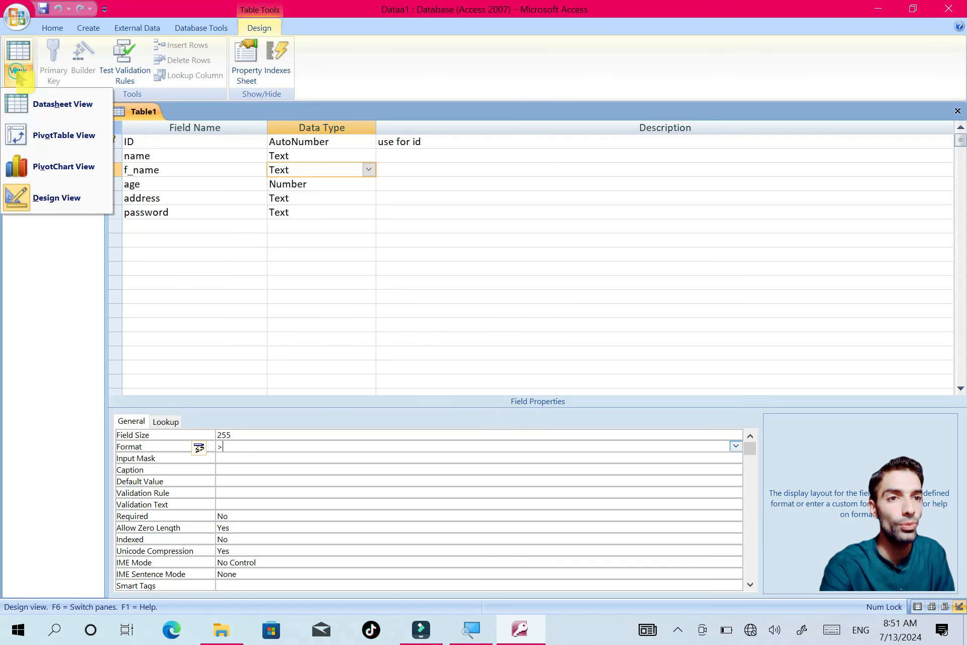
left_click(44, 101)
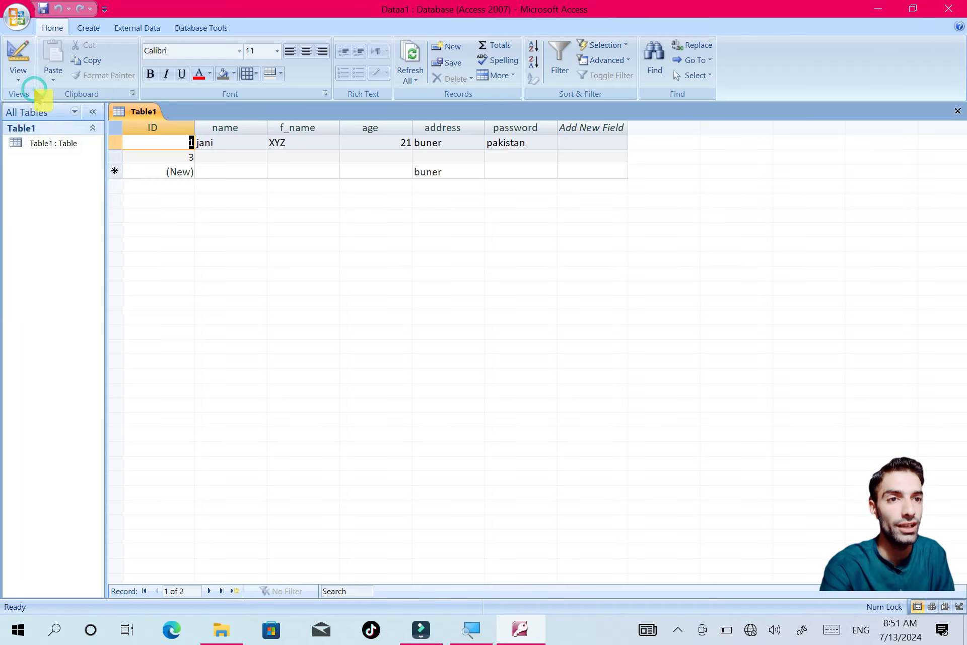
left_click(275, 154)
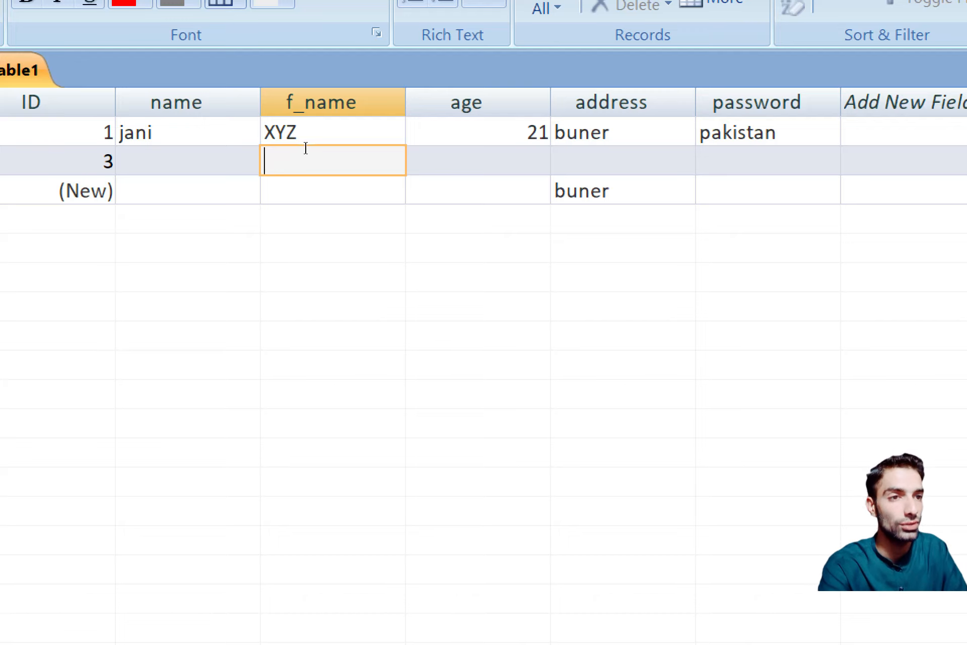
type("zer")
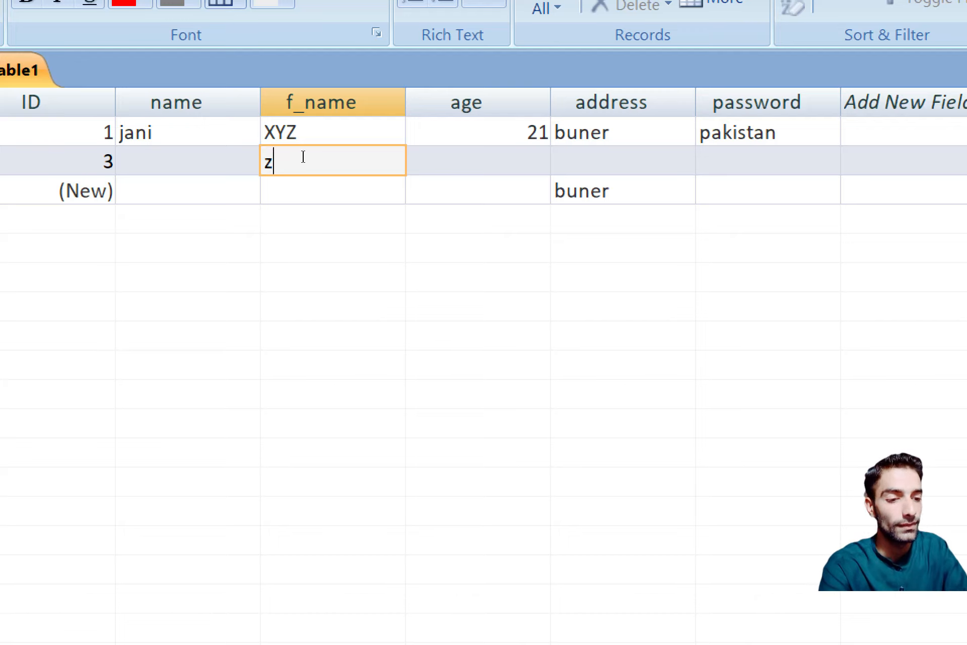
type("o")
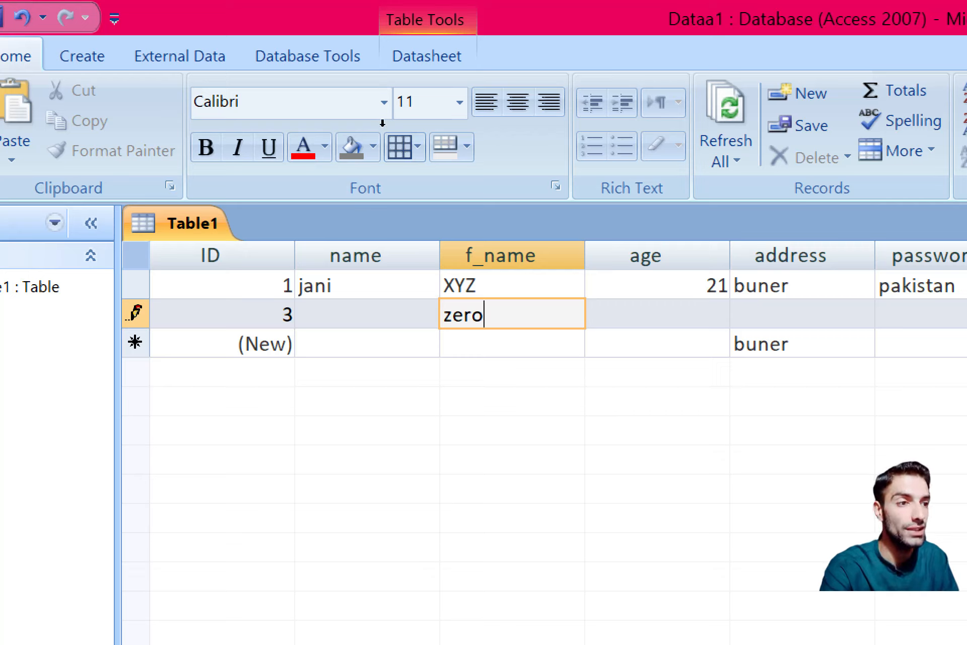
key("Tab")
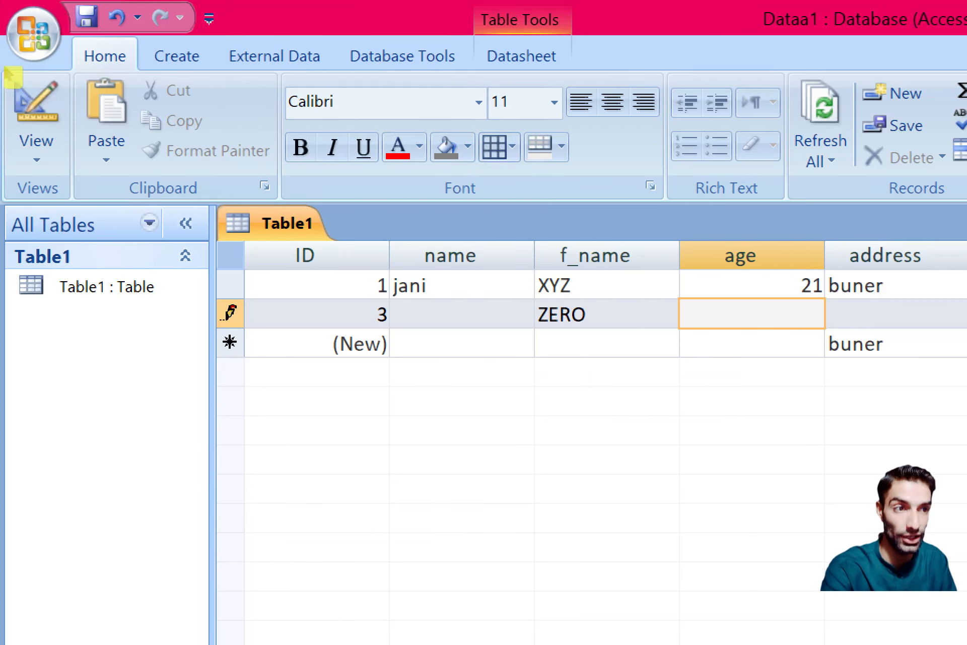
- In Design View, apply the Phone Number input mask to the f_name field
left_click(36, 149)
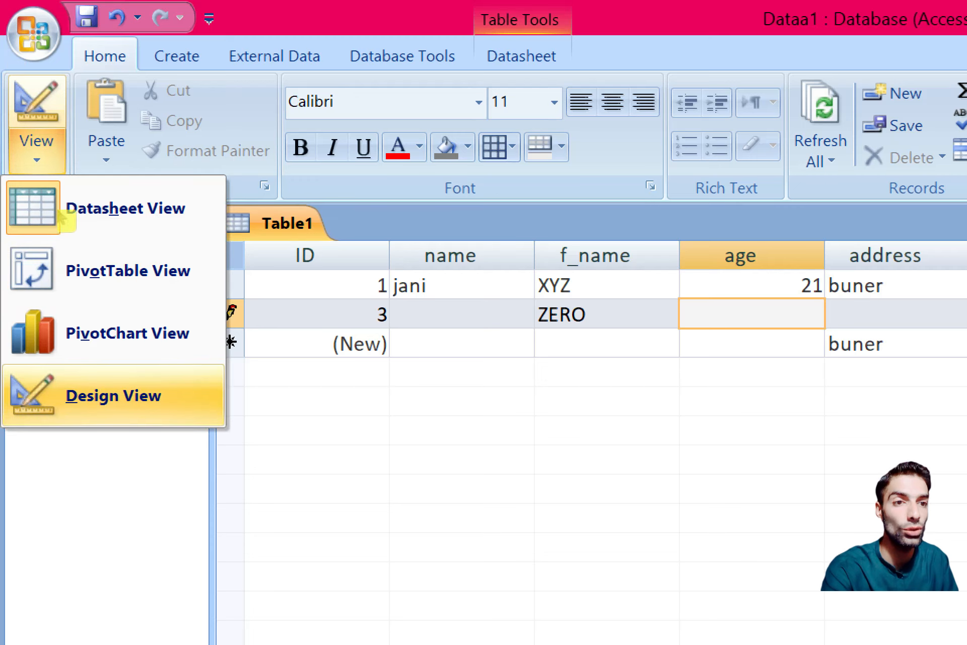
left_click(61, 204)
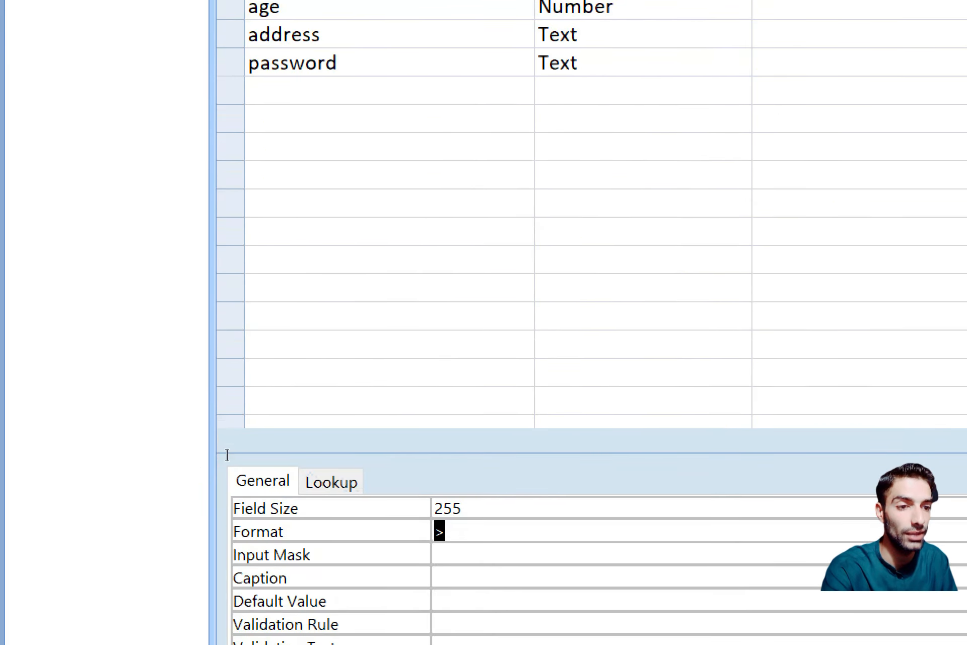
key("Return")
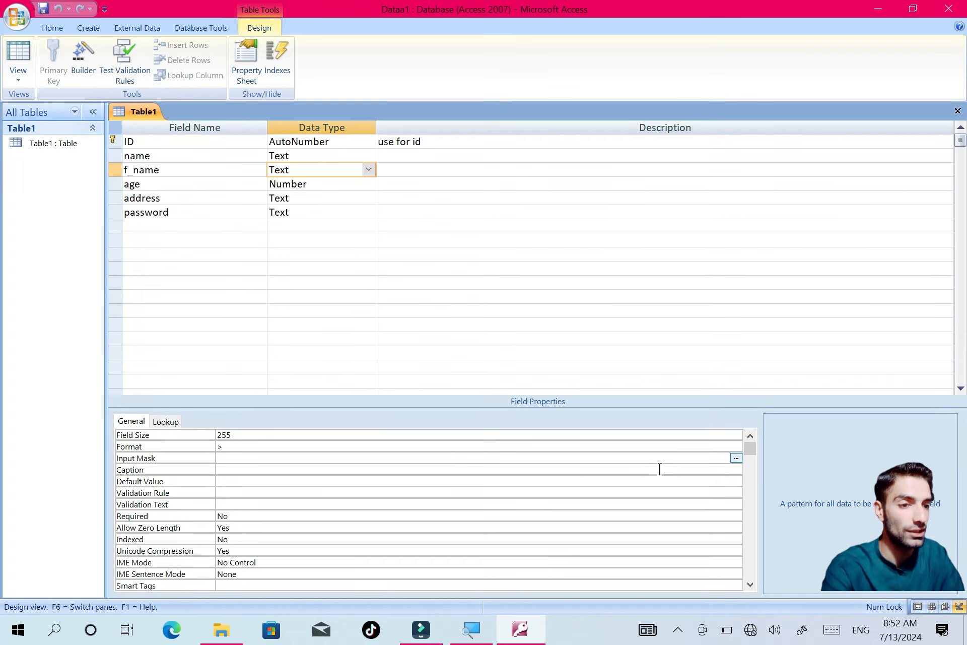
left_click(736, 459)
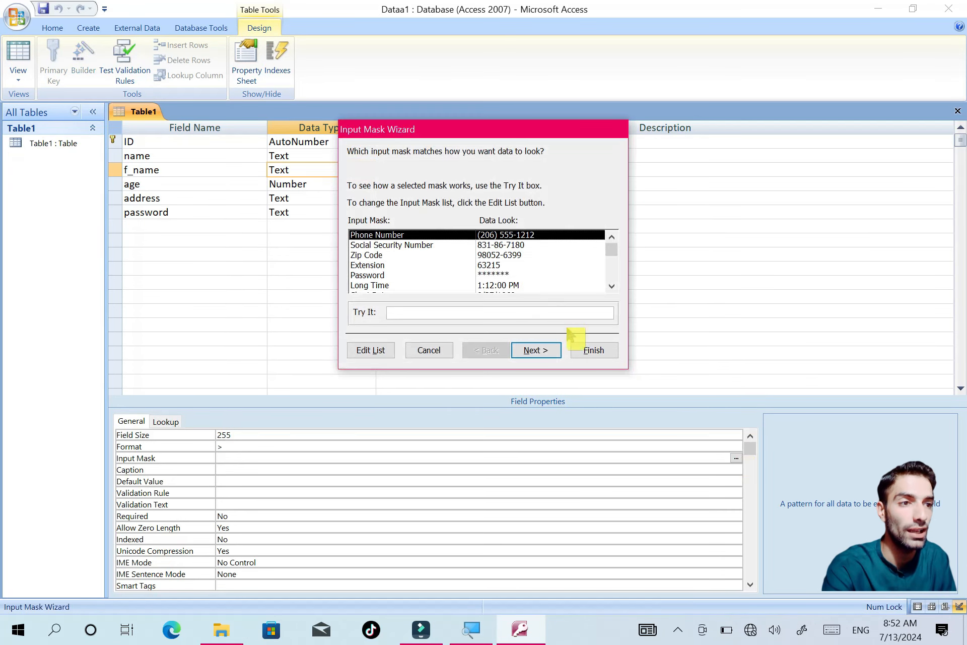
left_click(593, 348)
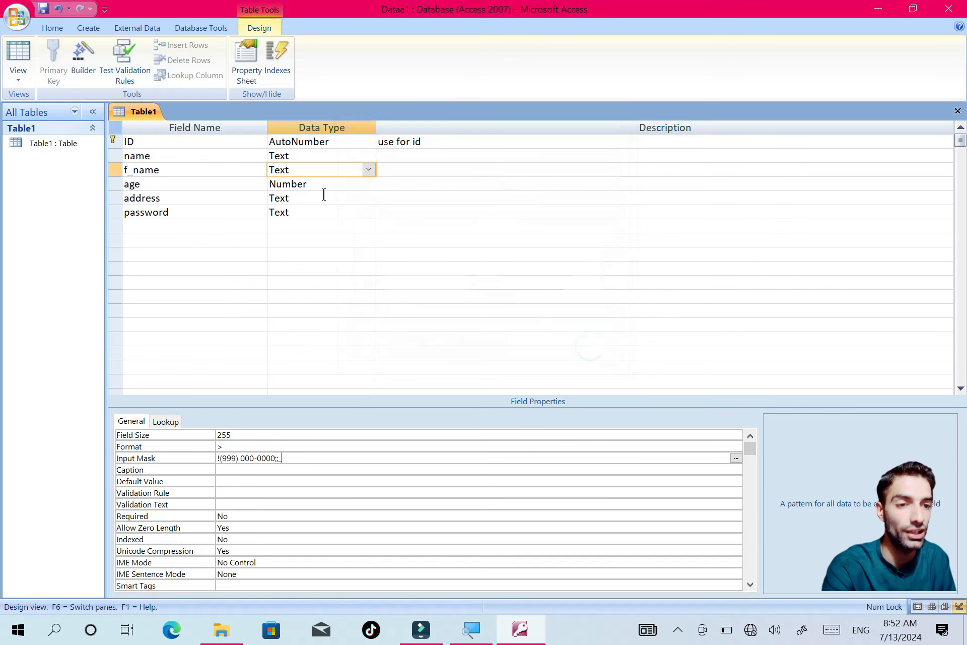
- Apply the Password input mask to the password field and save the table
left_click(250, 212)
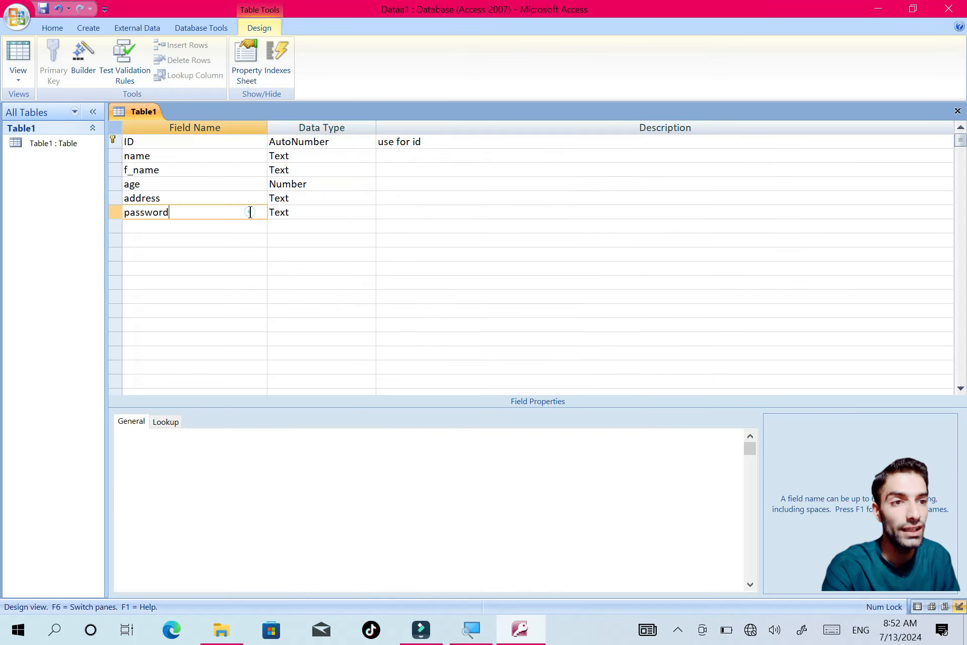
left_click(285, 211)
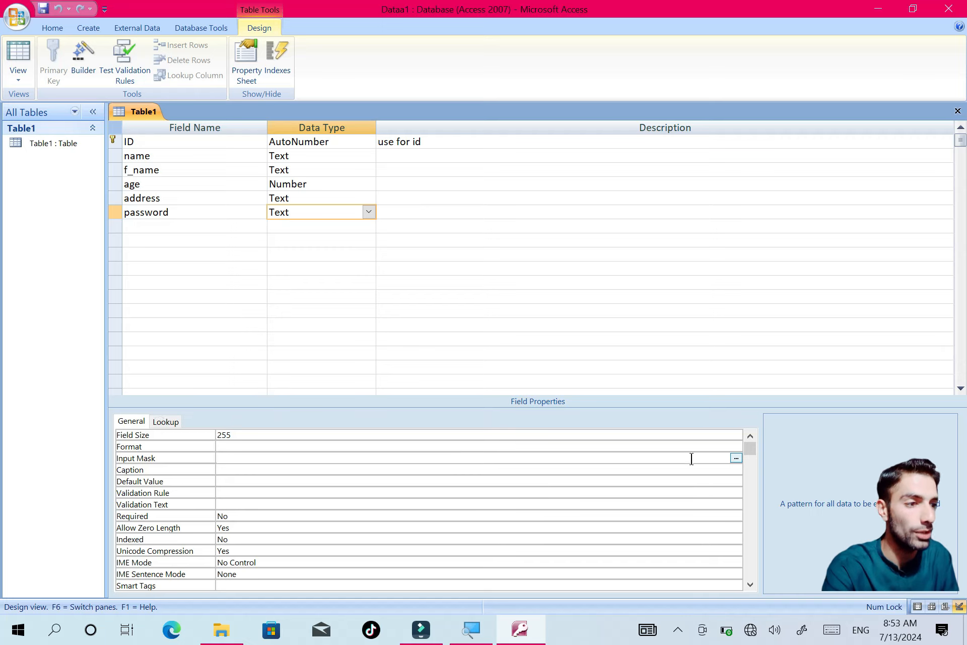
left_click(736, 458)
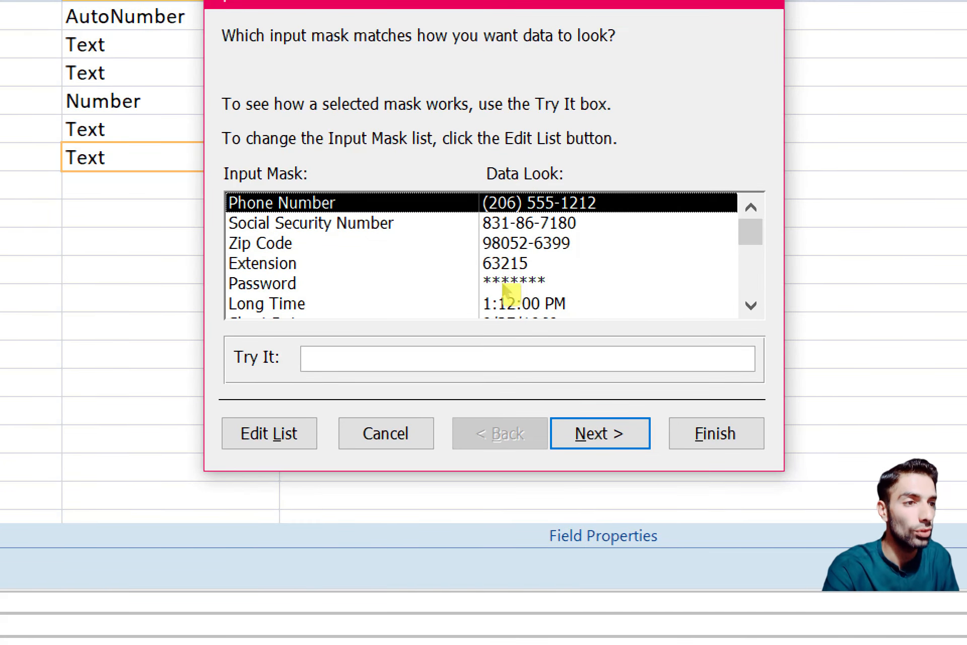
left_click(498, 282)
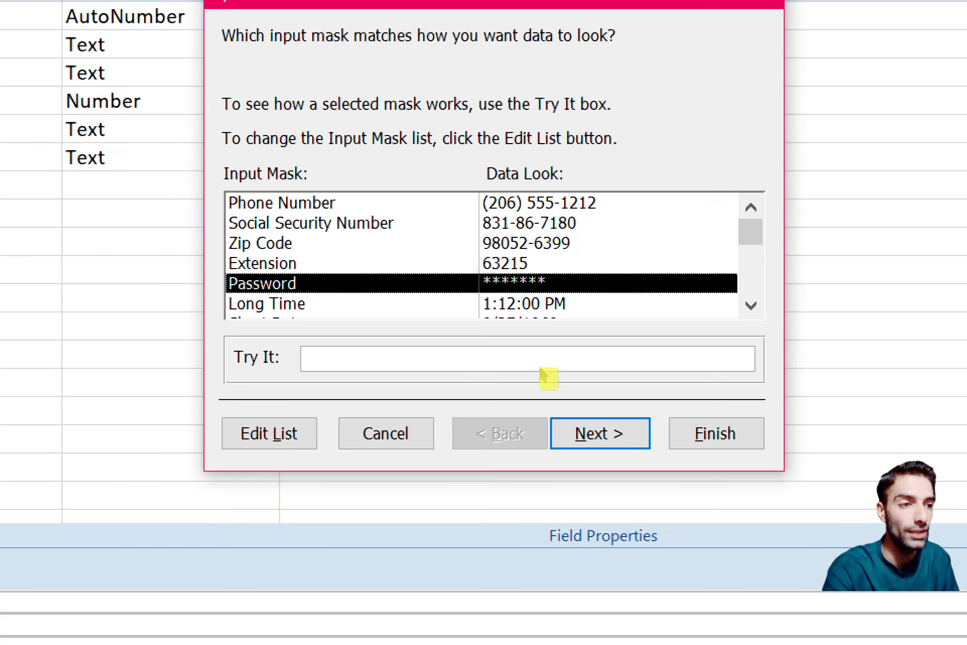
left_click(600, 434)
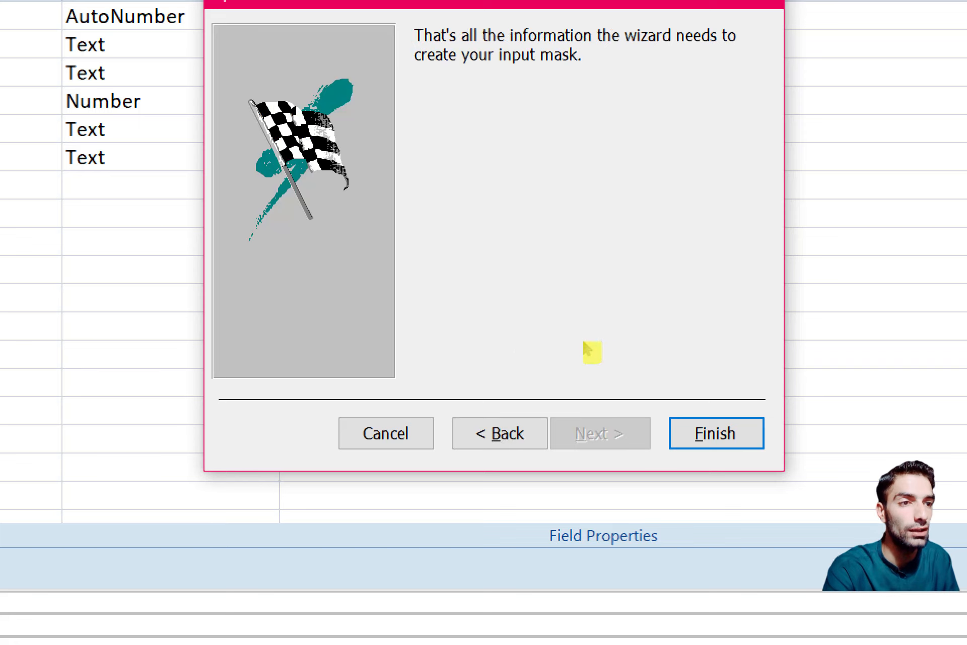
left_click(500, 434)
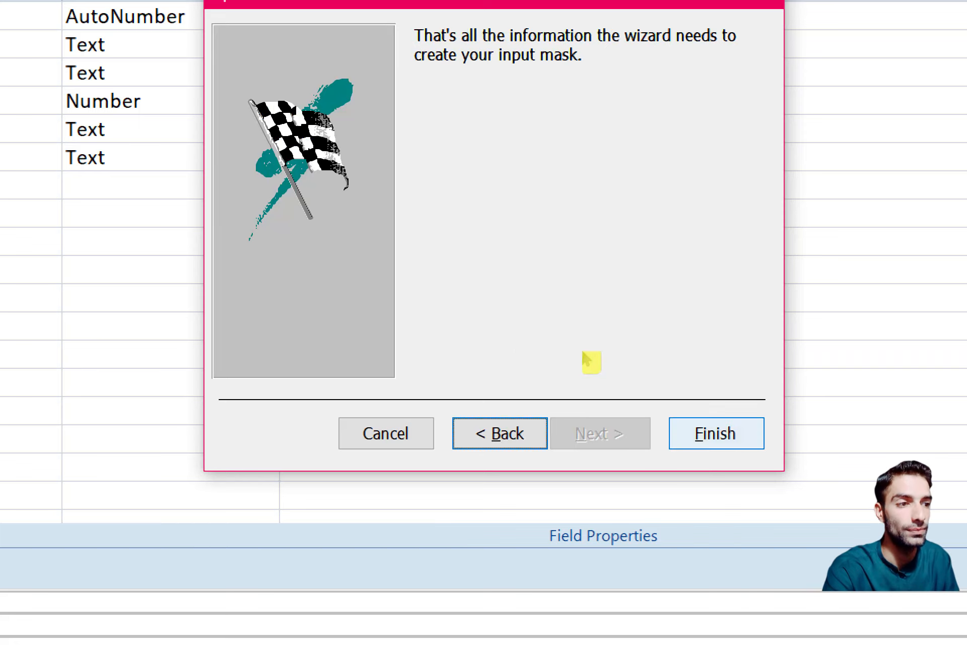
left_click(716, 433)
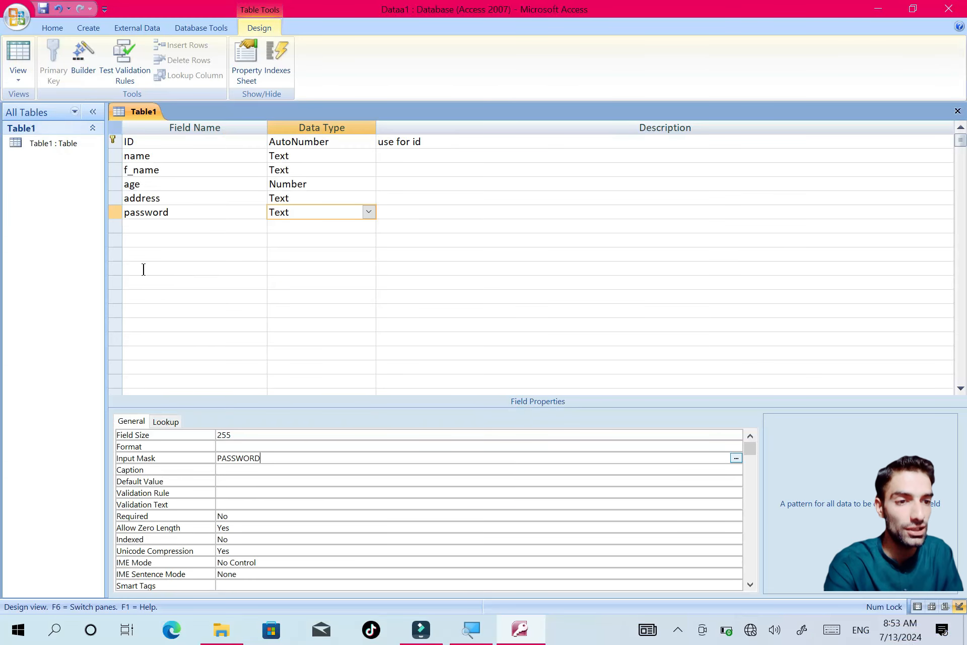
key("ctrl+s")
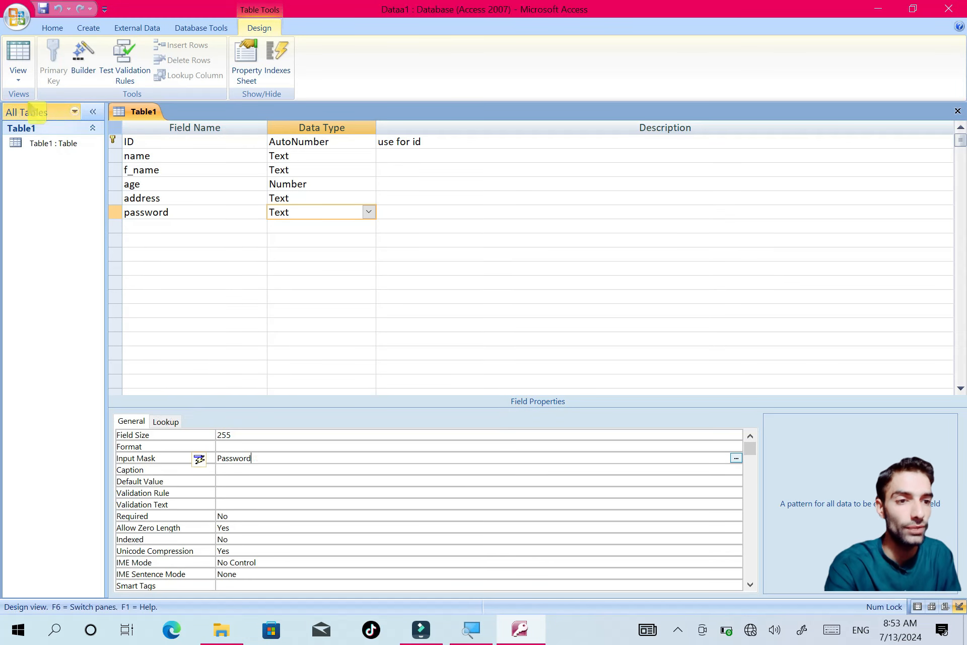
- In Datasheet View, enter a password in the password field of the record with ID 3
left_click(18, 76)
left_click(44, 103)
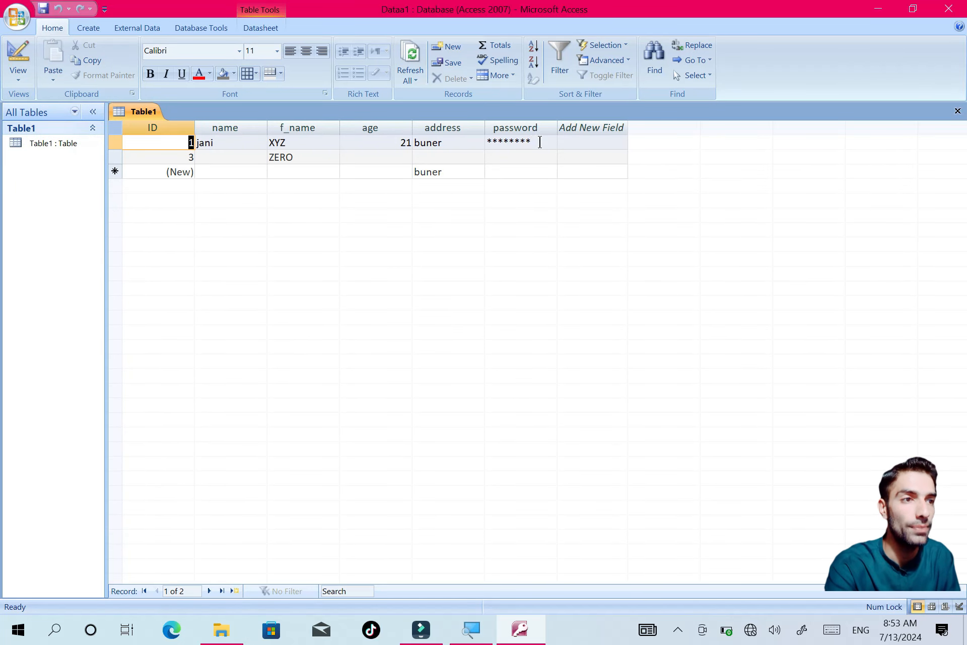
left_click(539, 142)
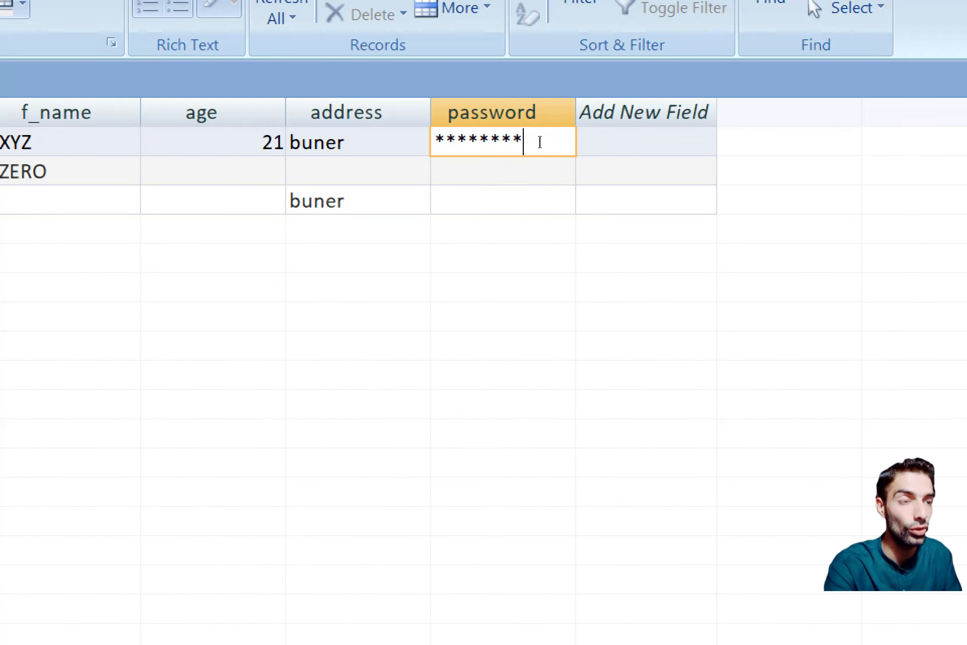
left_click(505, 159)
type("*****")
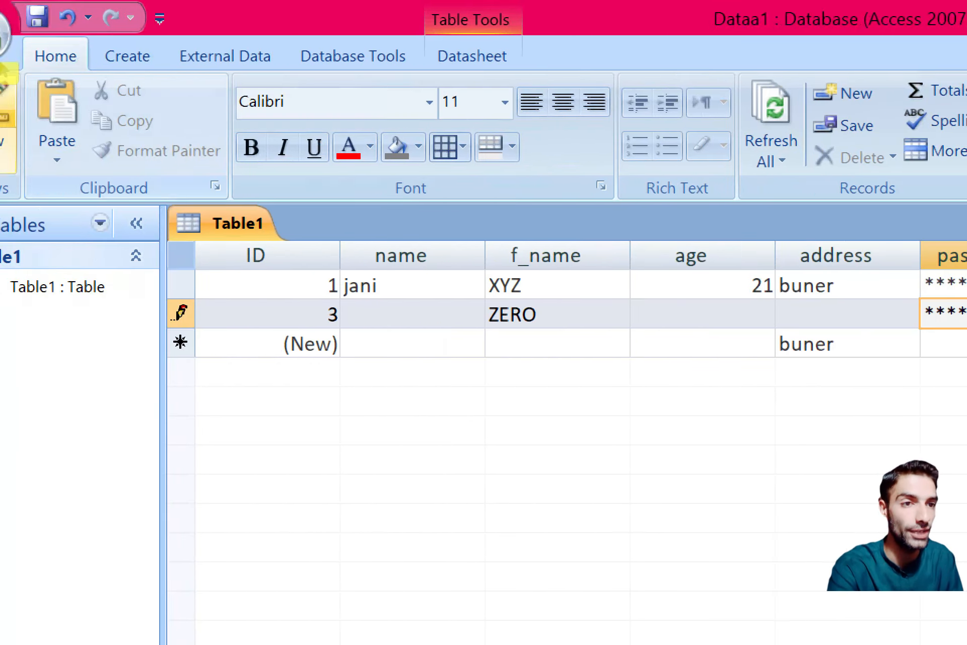
- In Design View, set the password field's caption to "enter pass" and show the table in Datasheet View
left_click(36, 146)
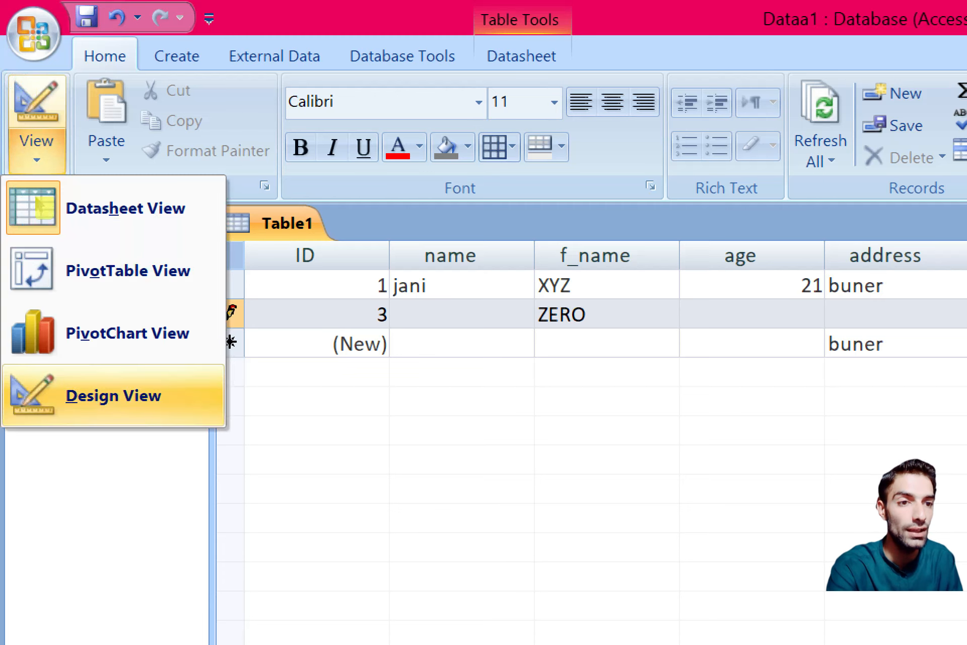
left_click(113, 395)
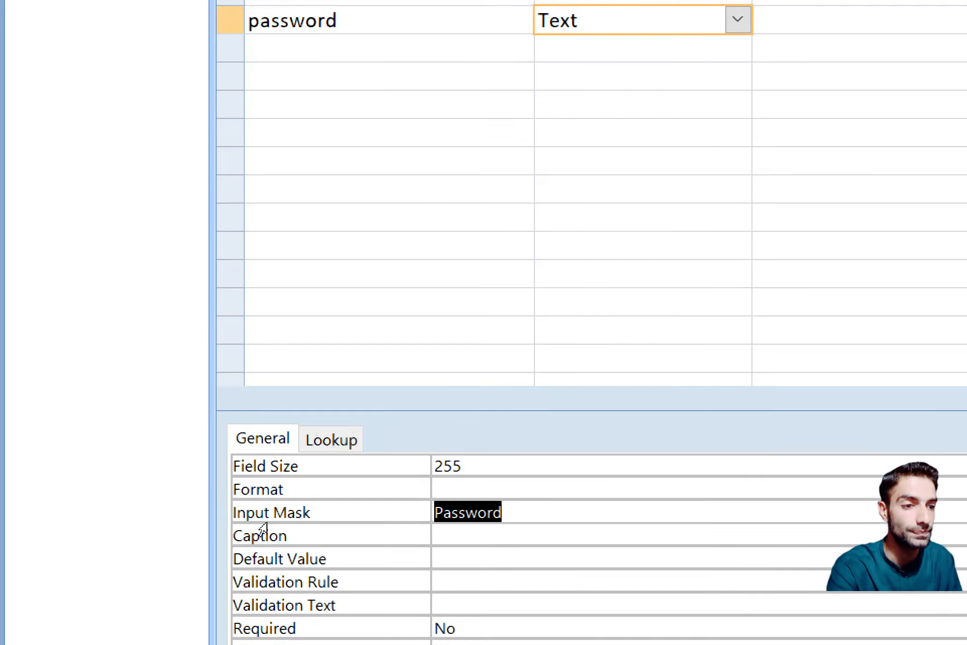
key("Down")
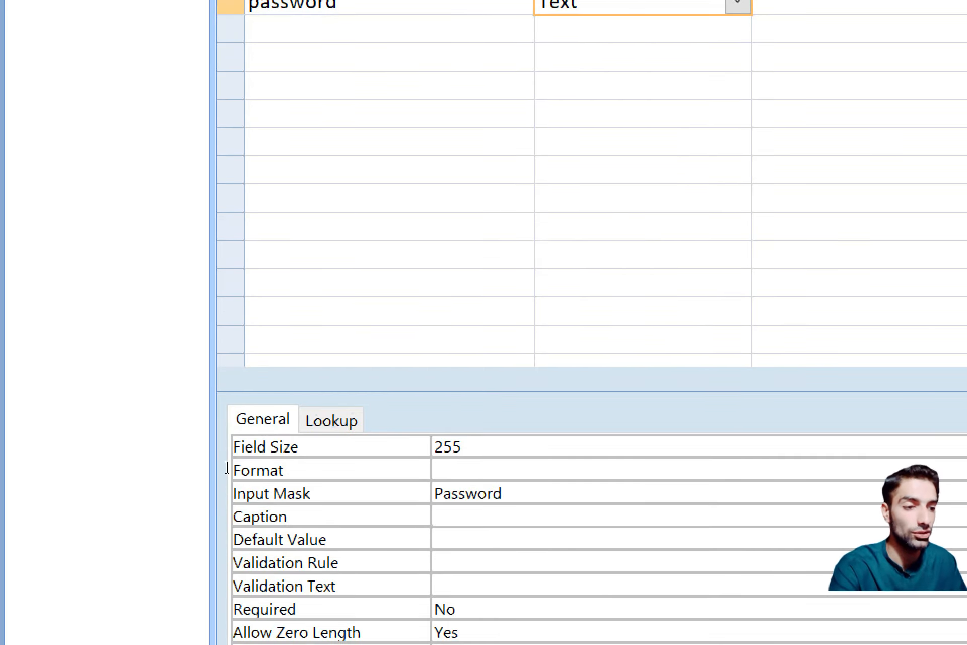
type("enter")
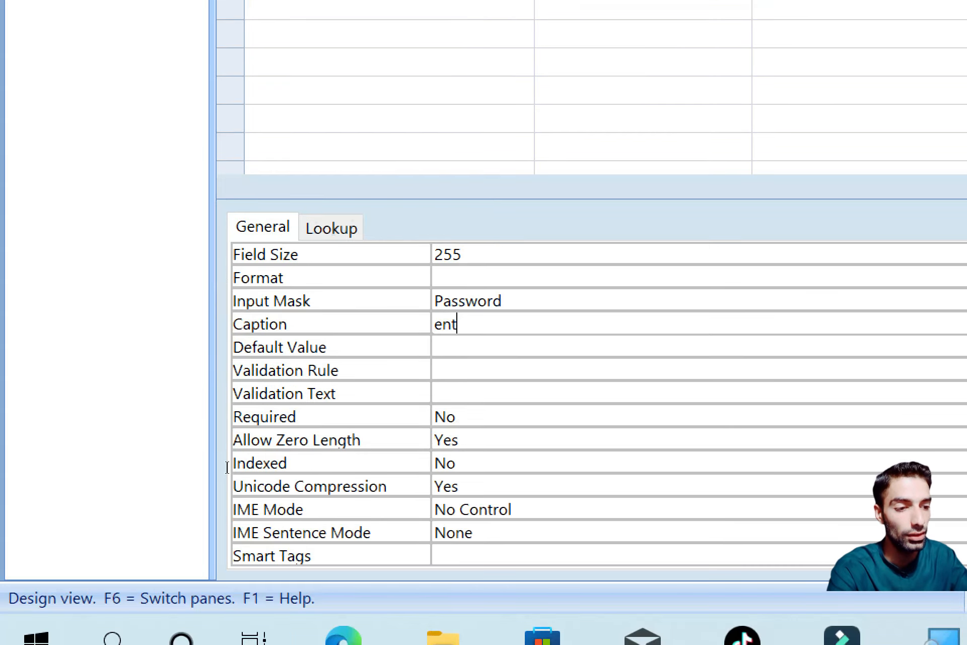
type(" p")
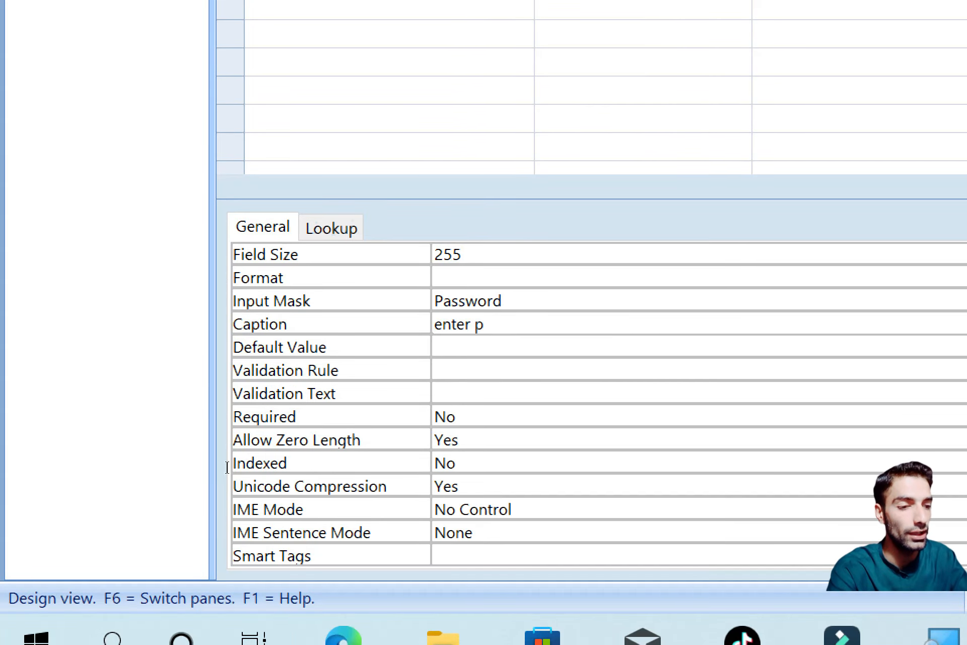
type("ass")
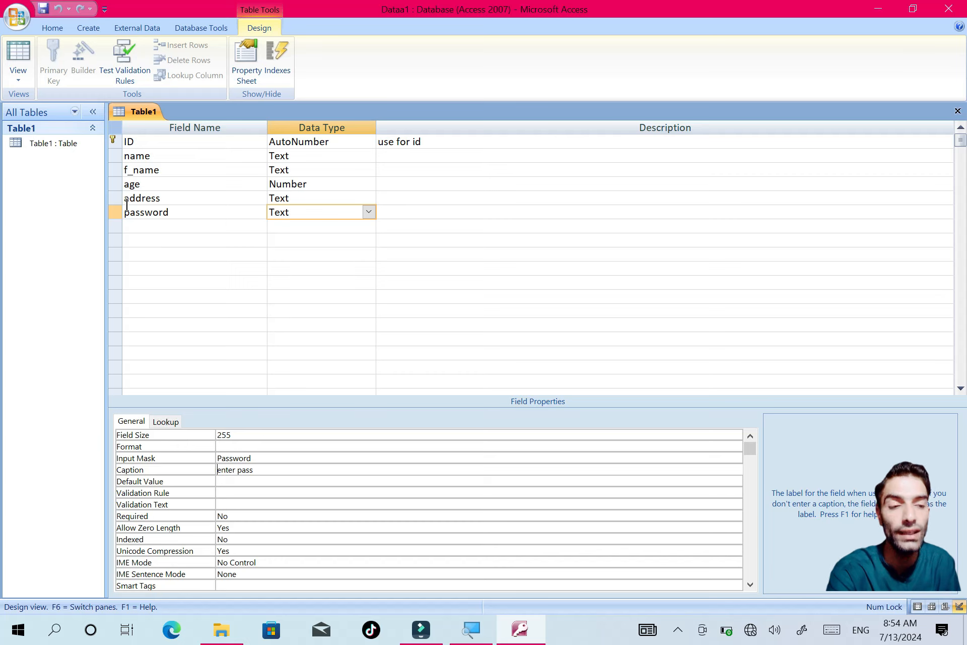
left_click(19, 80)
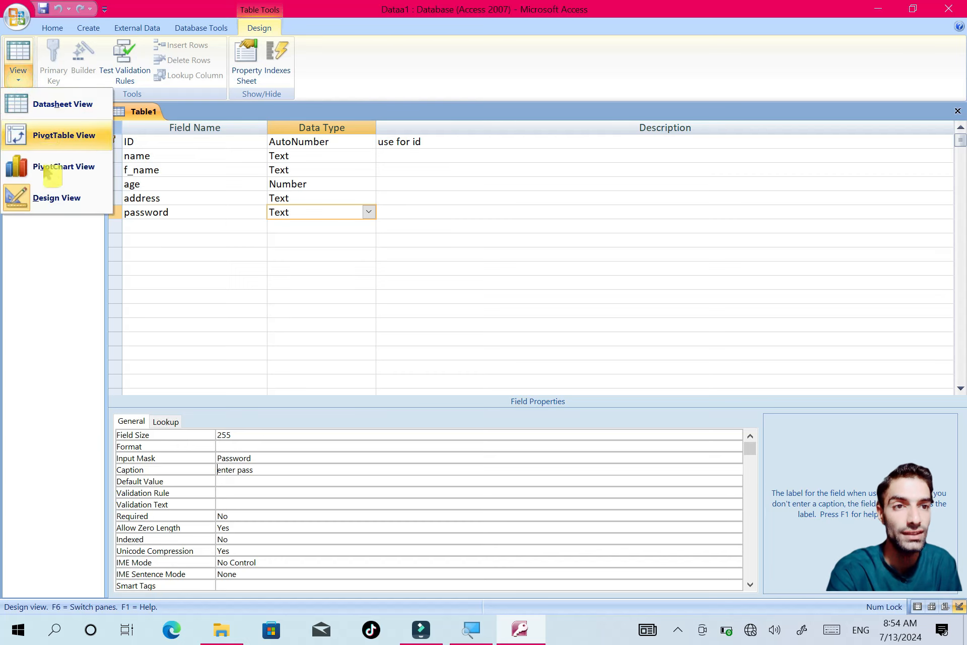
left_click(66, 115)
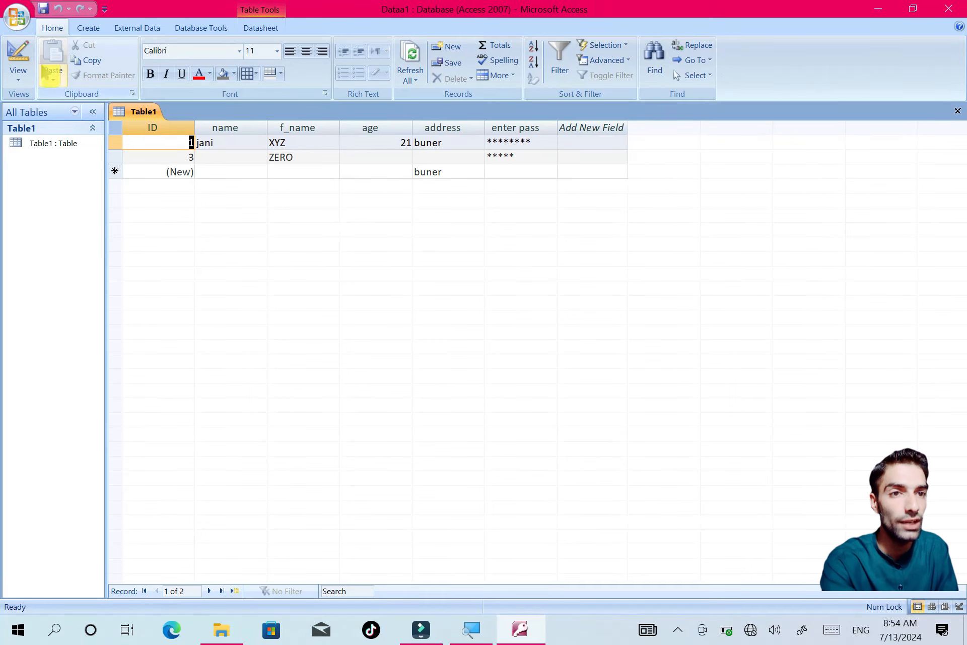
- In Design View, clear the caption and the input mask of the password field
left_click(18, 73)
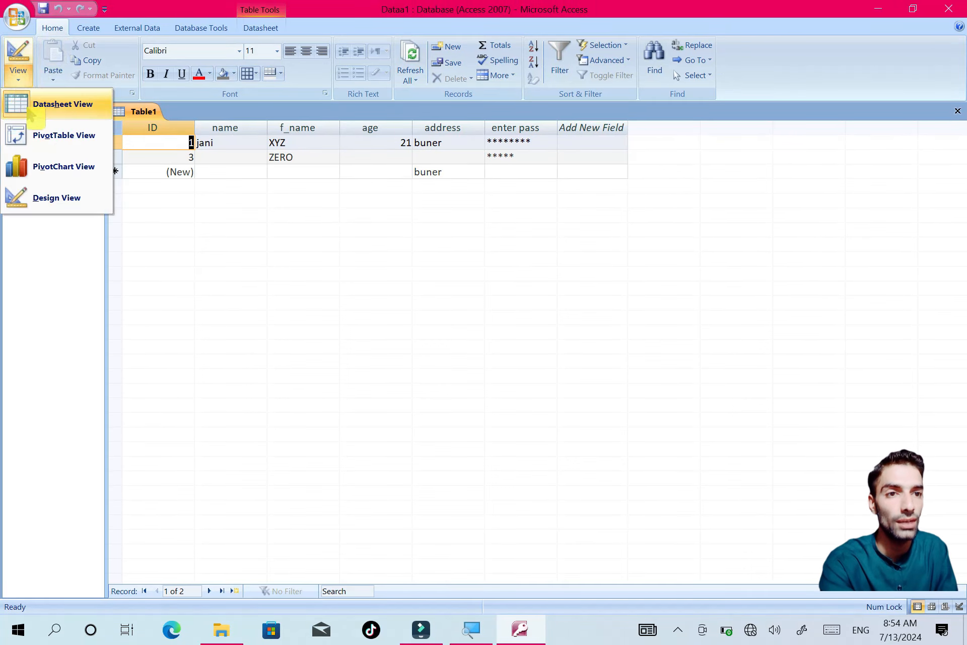
left_click(30, 197)
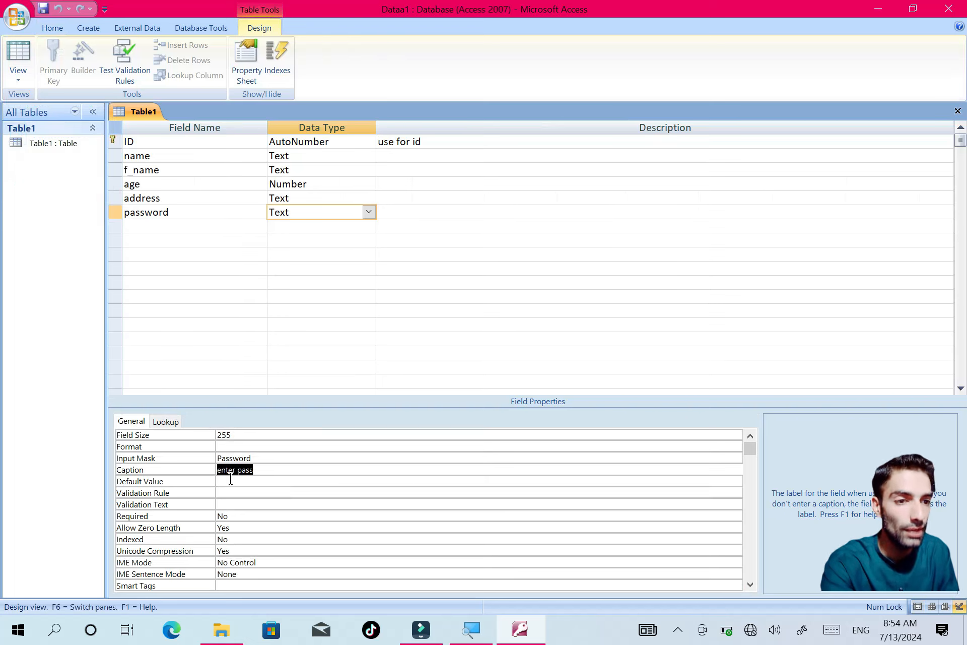
key("BackSpace")
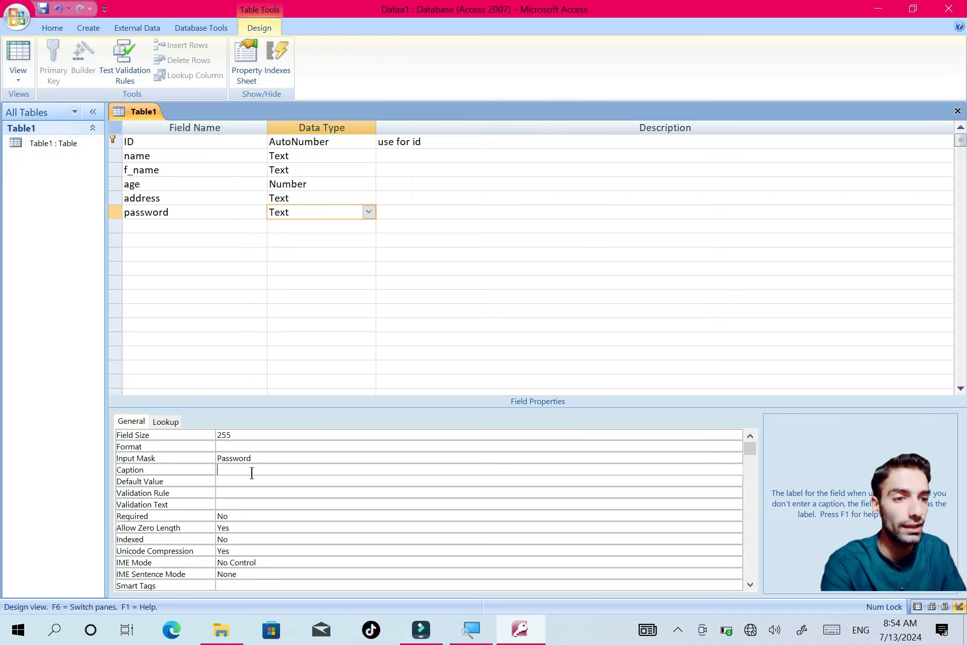
left_click(255, 459)
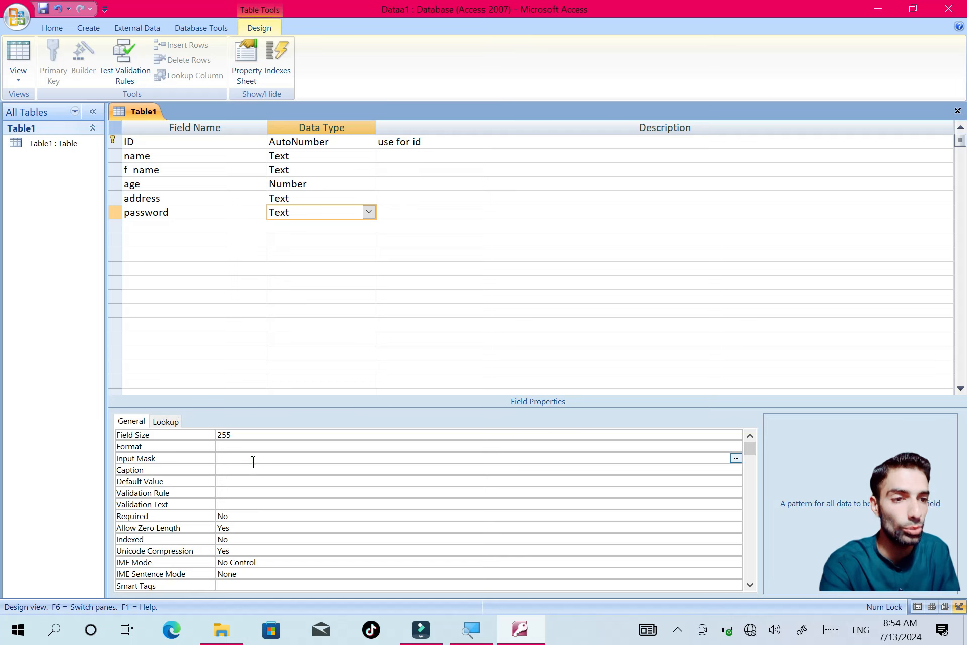
key("BackSpace")
key("BackSpace")
key("BackSpace")
key("BackSpace")
key("BackSpace")
key("BackSpace")
key("BackSpace")
key("BackSpace")
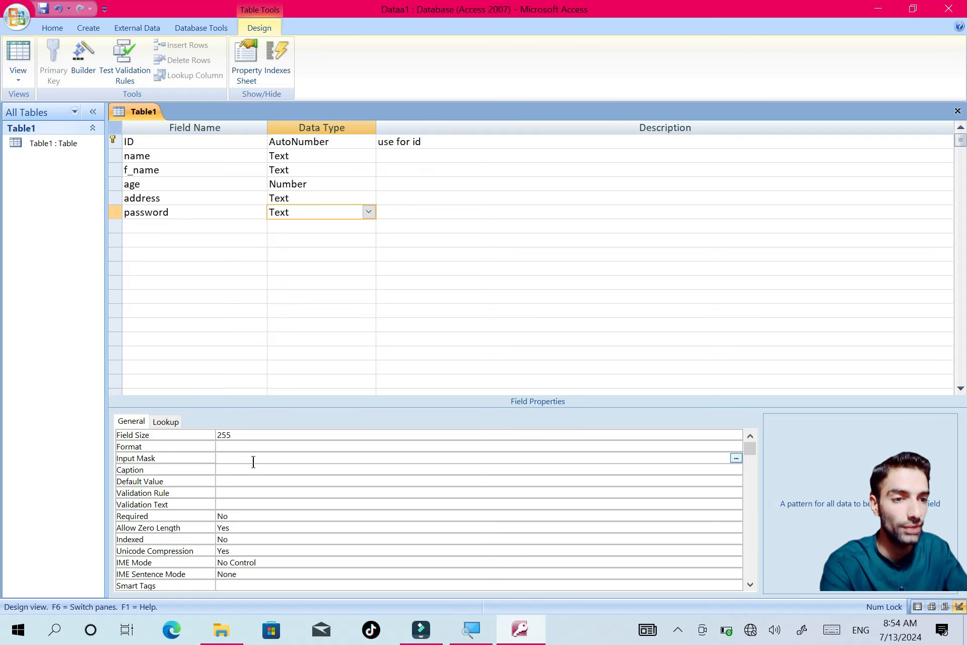
left_click(224, 481)
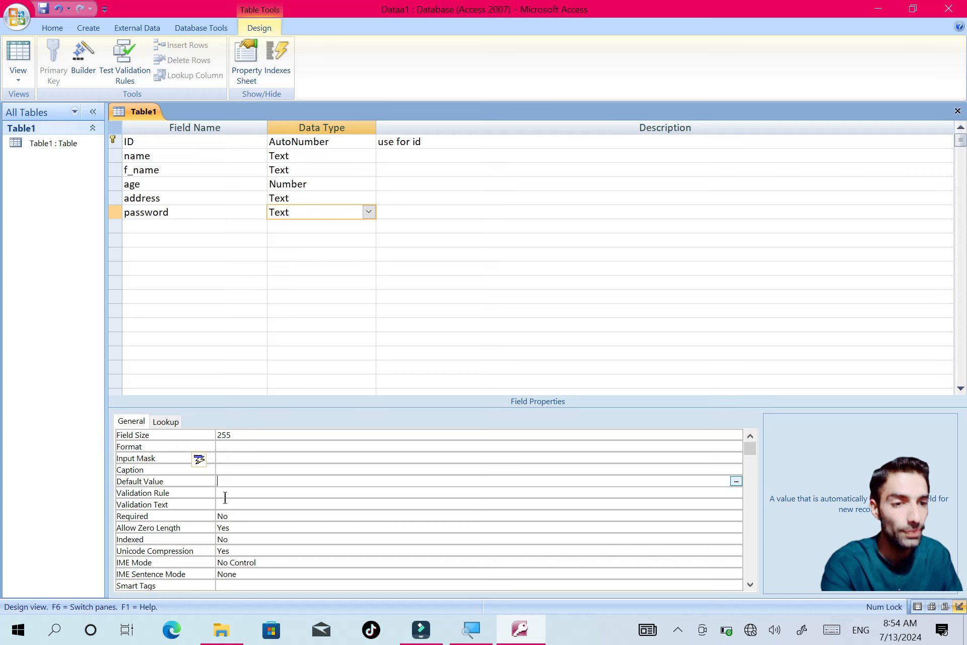
left_click(228, 494)
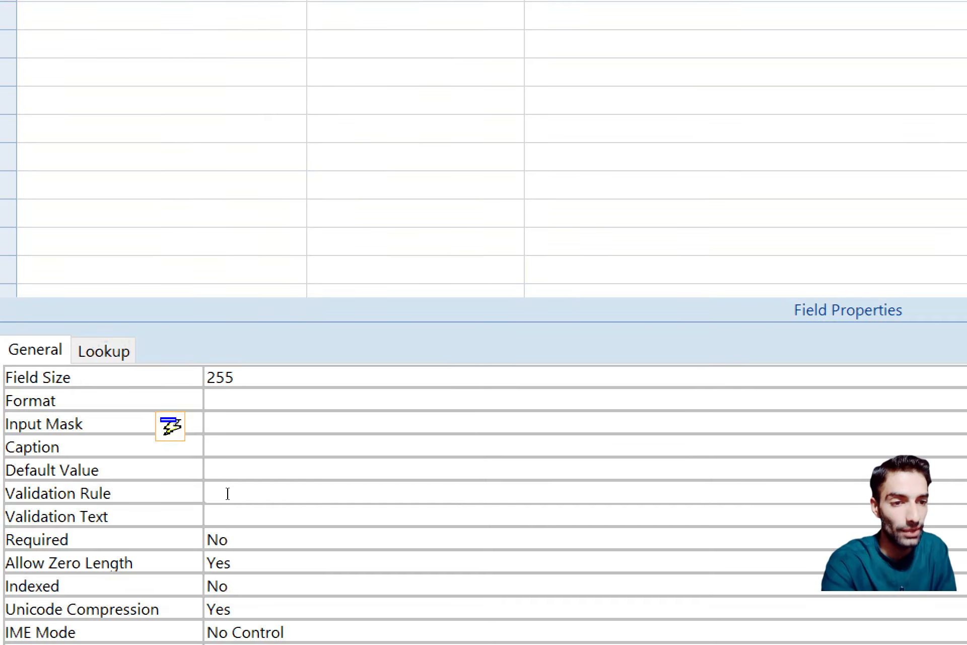
type(">0")
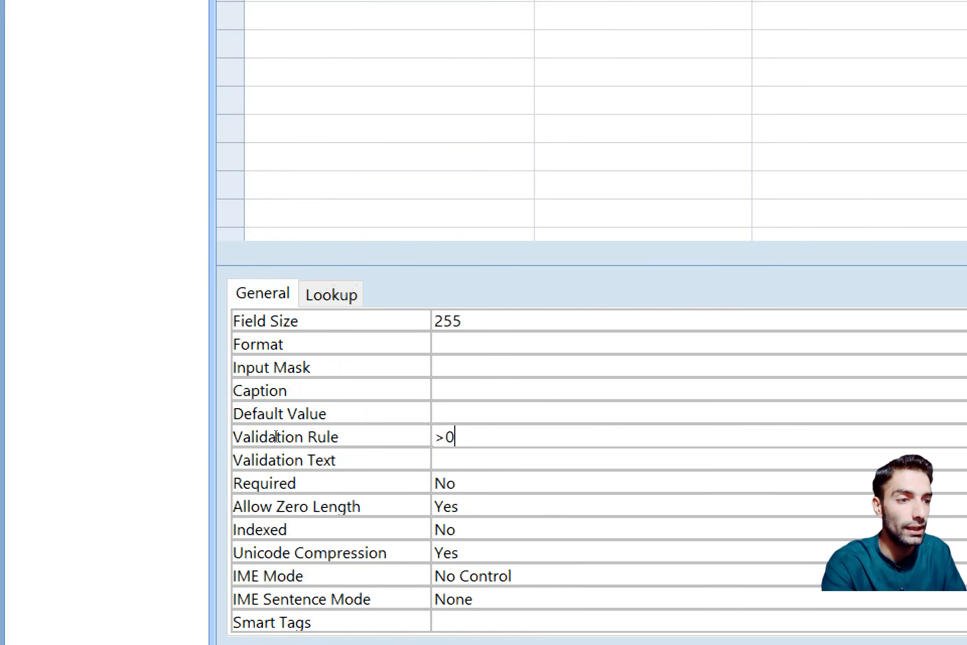
key("BackSpace")
key("BackSpace")
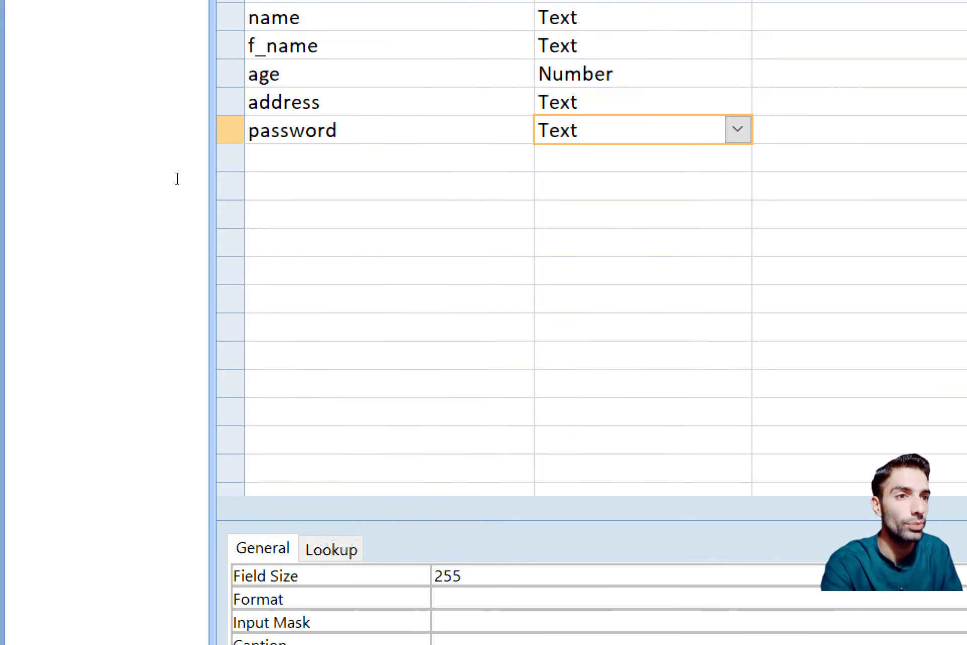
- Set the age field's validation rule to >0 and save the table, testing existing data against the new rule
left_click(184, 182)
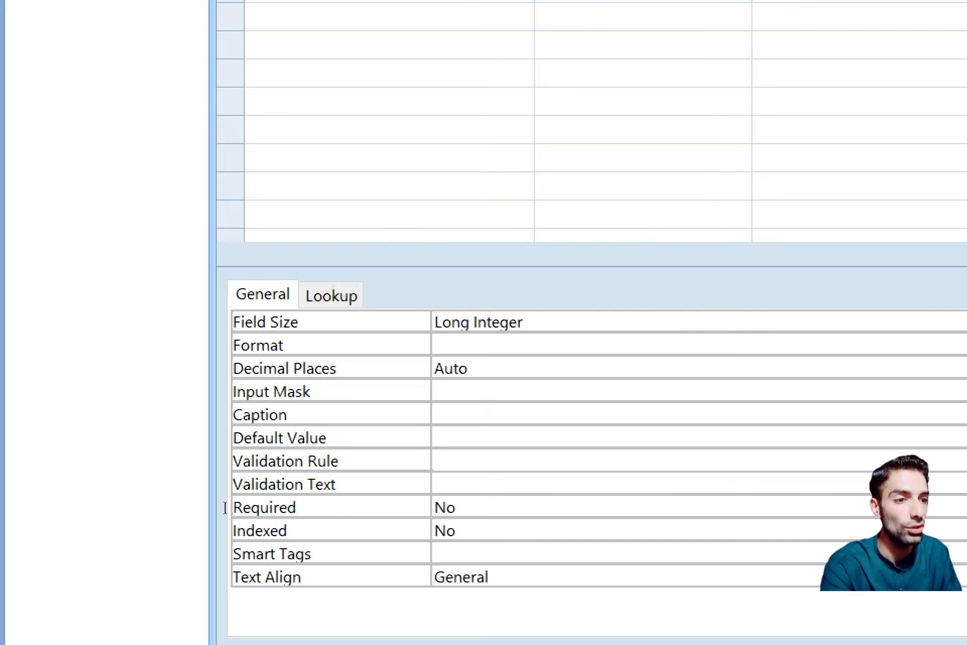
type(">0")
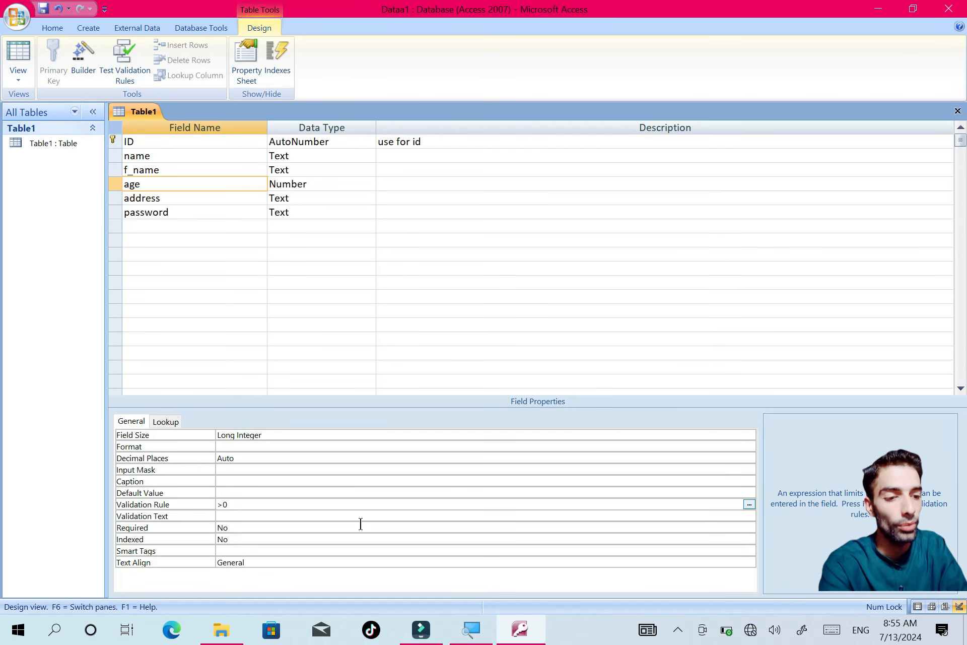
key("ctrl+s")
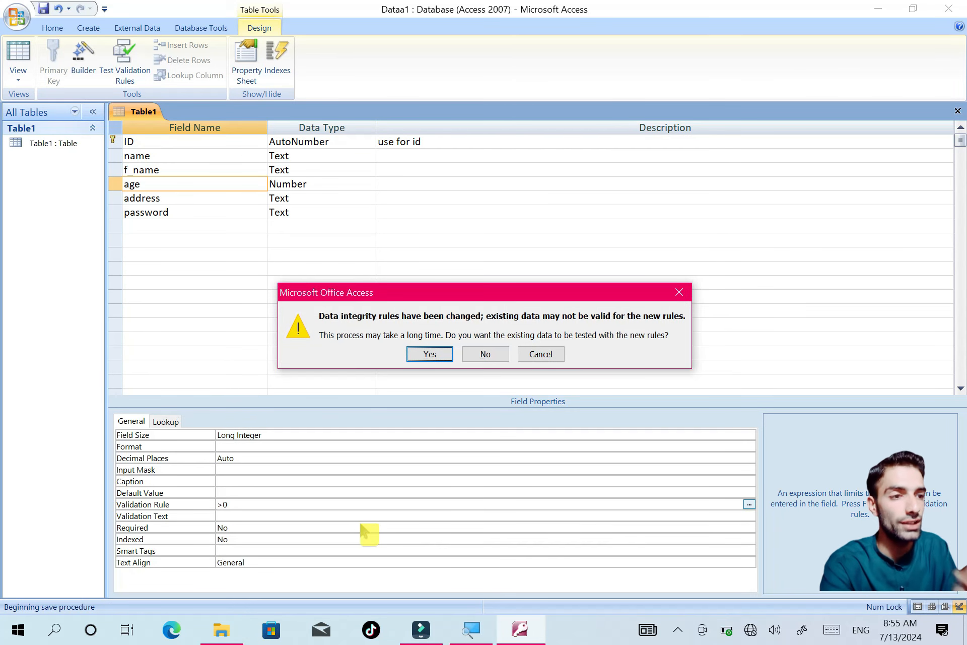
key("Return")
key("Return")
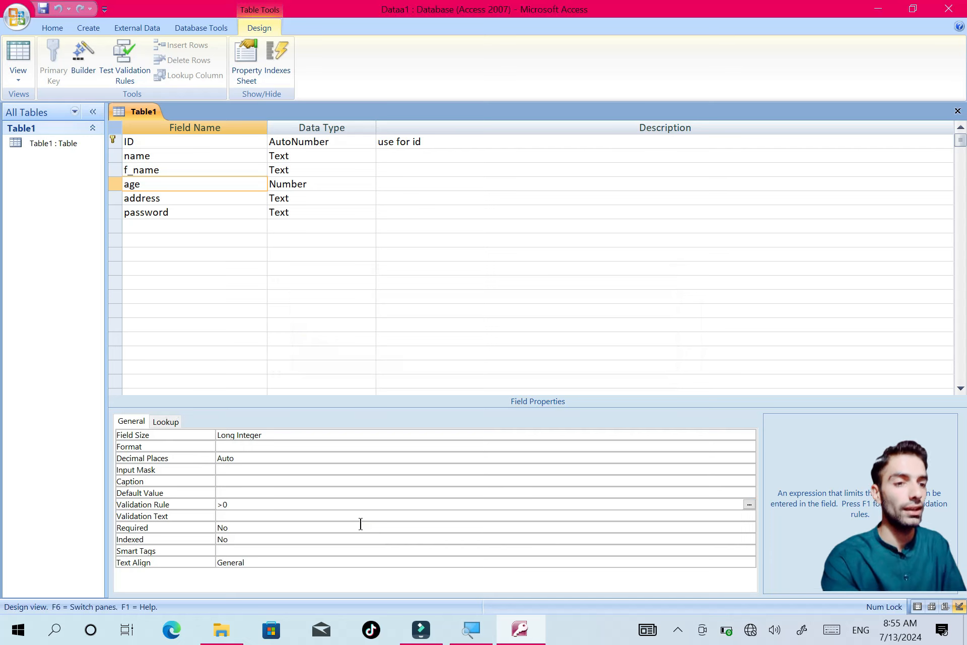
- In Datasheet View, try to enter 0 as the age of the record with ID 3
key("F6")
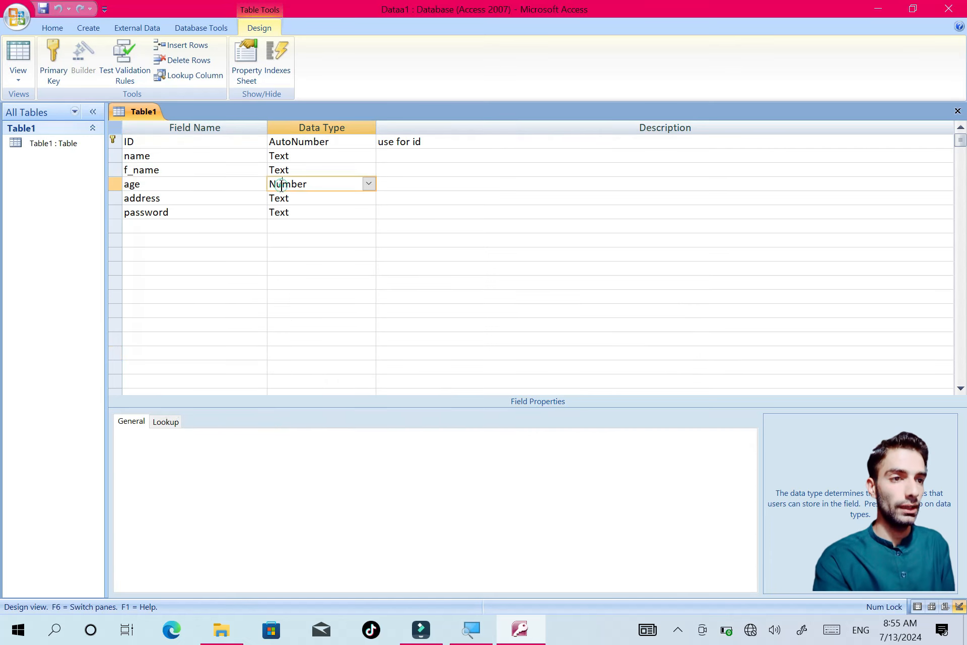
left_click(234, 504)
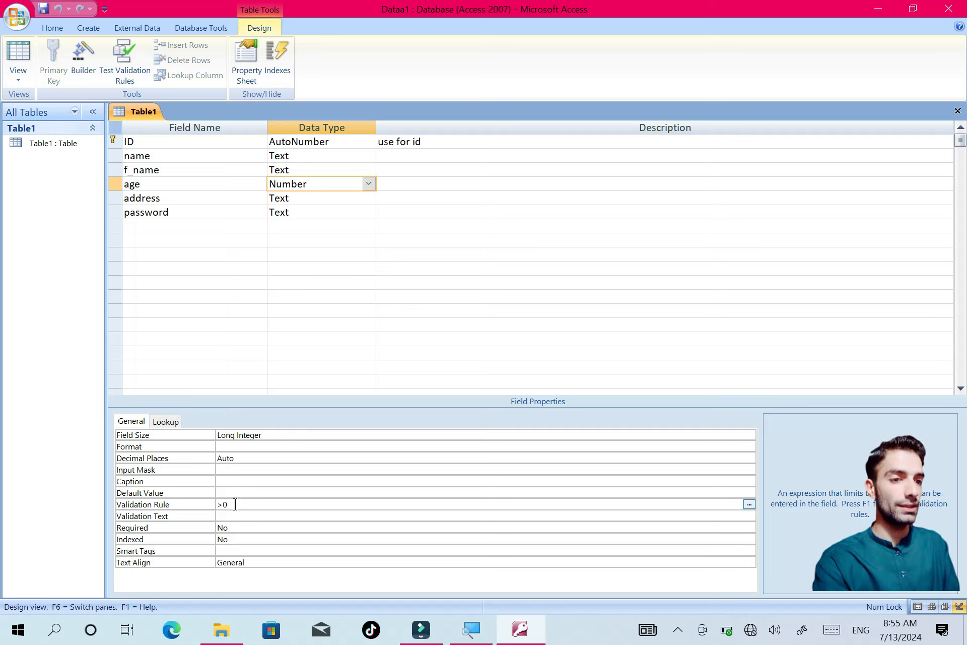
left_click(18, 78)
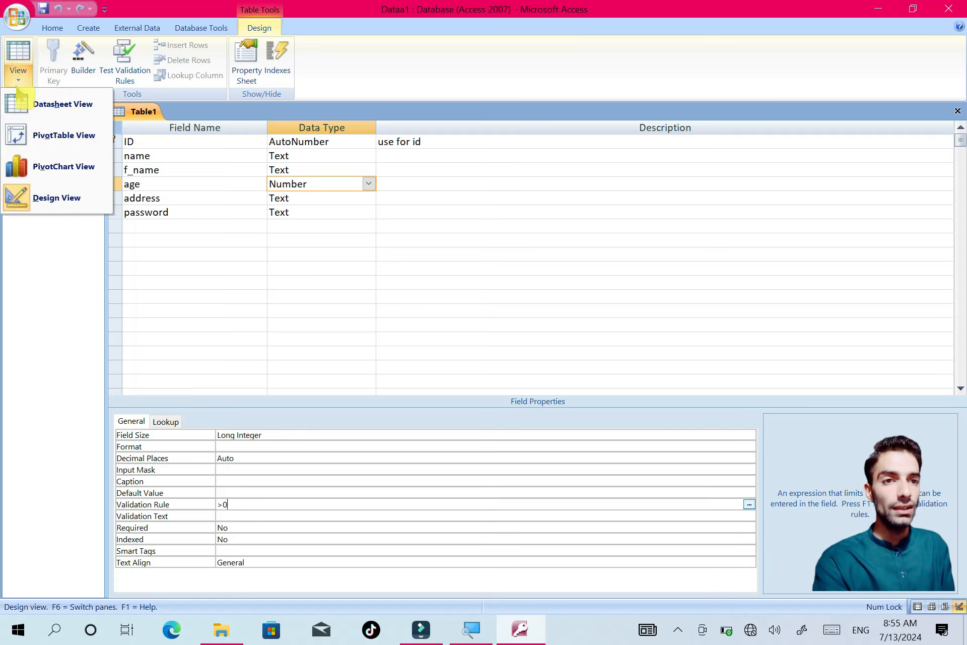
left_click(51, 115)
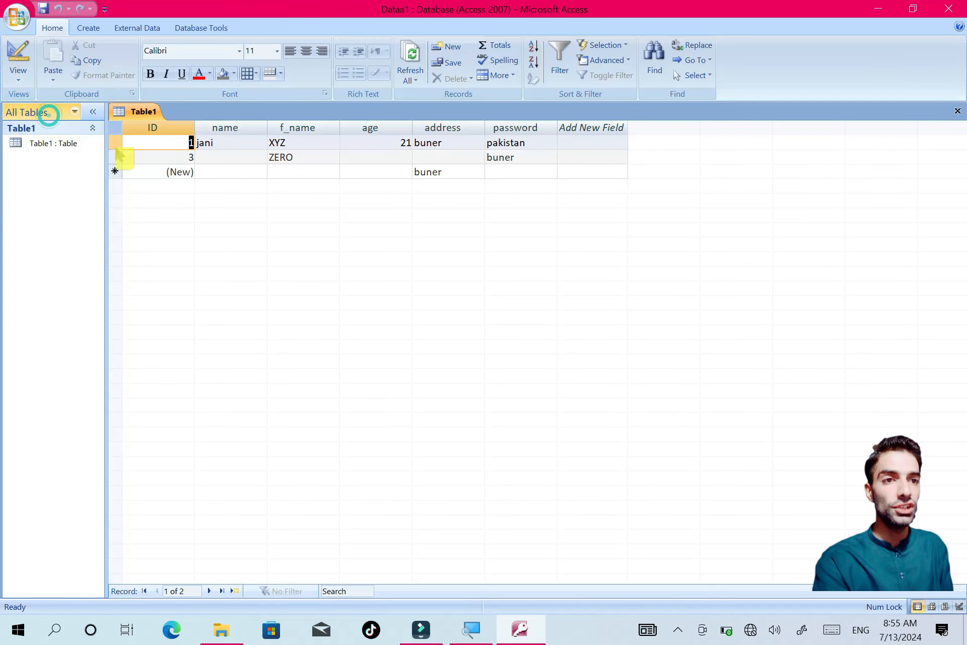
left_click(397, 159)
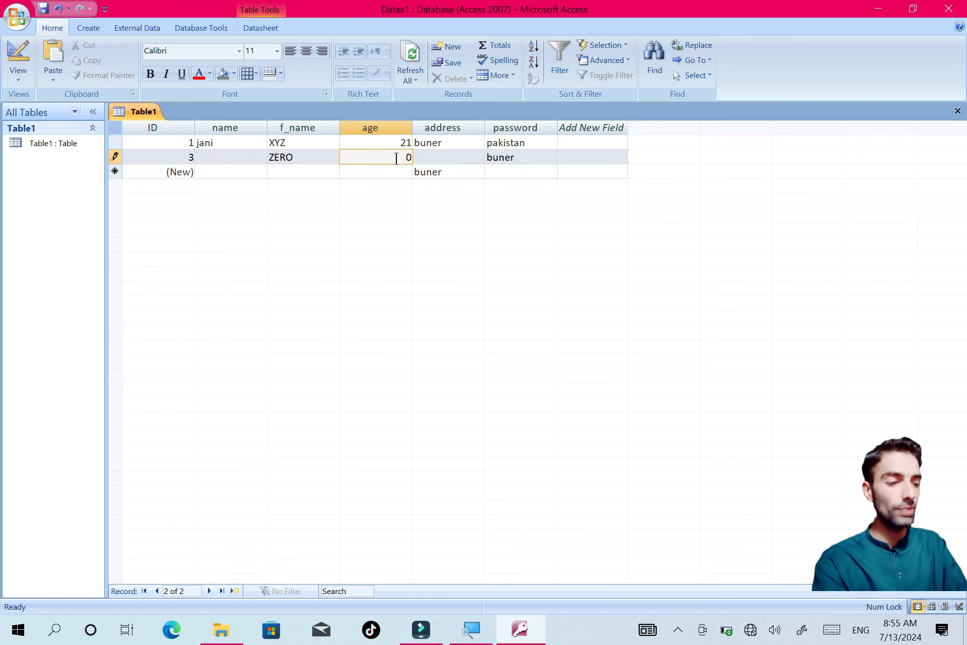
key("Return")
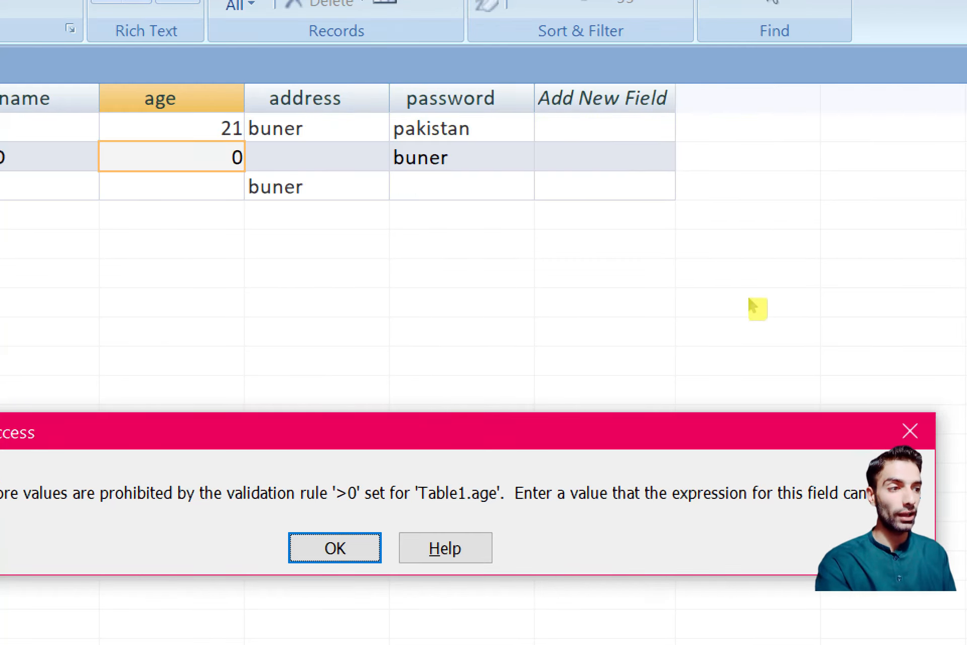
key("Return")
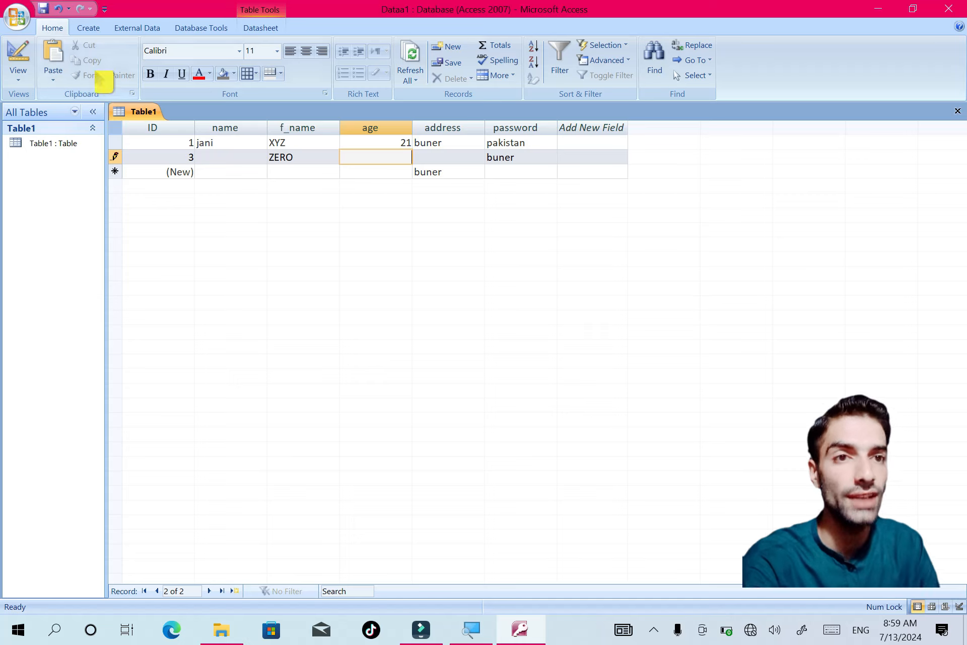
- Retry an age of 0 in the record with ID 3 and dismiss the validation warning
left_click(20, 78)
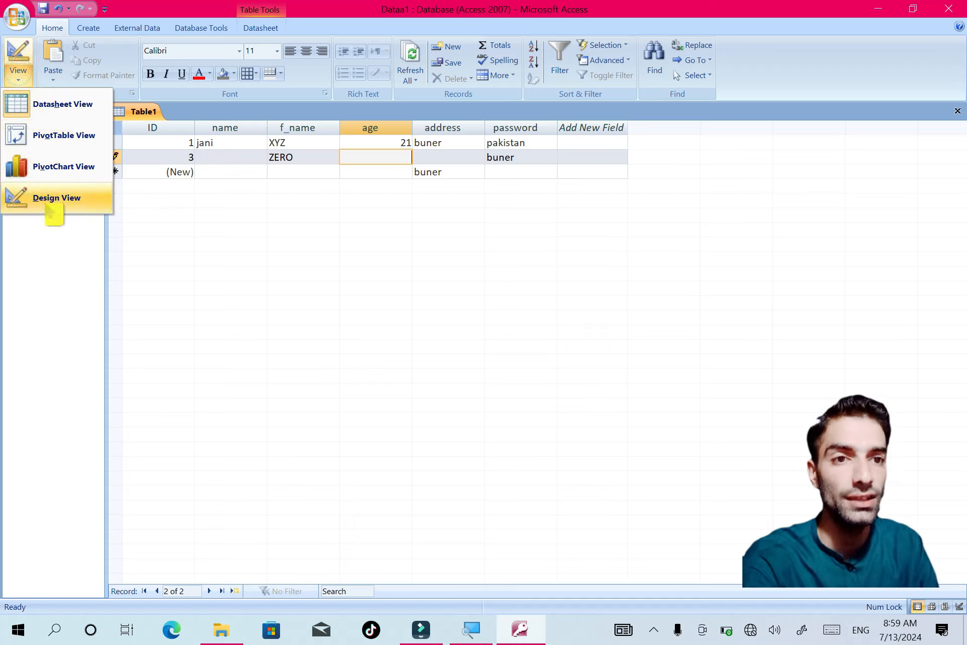
left_click(374, 149)
type("0")
key("Return")
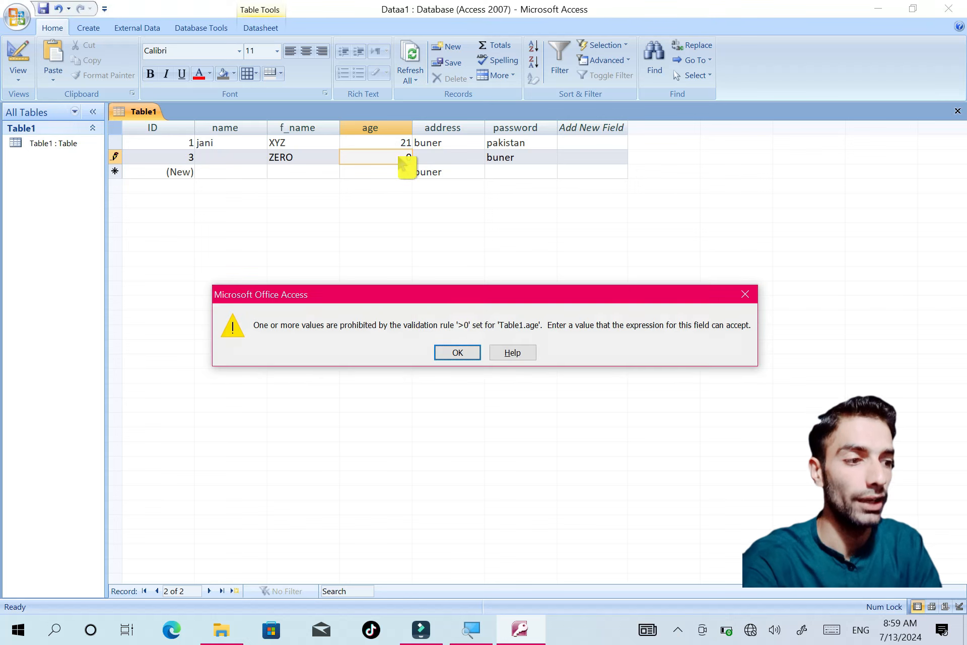
key("Return")
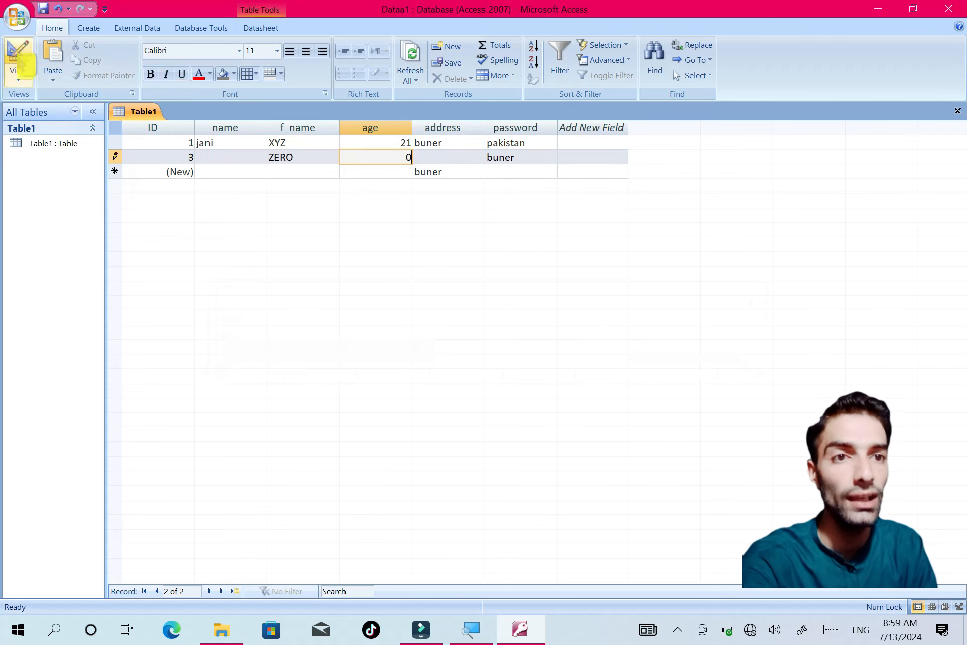
- Try to switch to Design View, dismiss the warning and clear the age of the record with ID 3
left_click(18, 73)
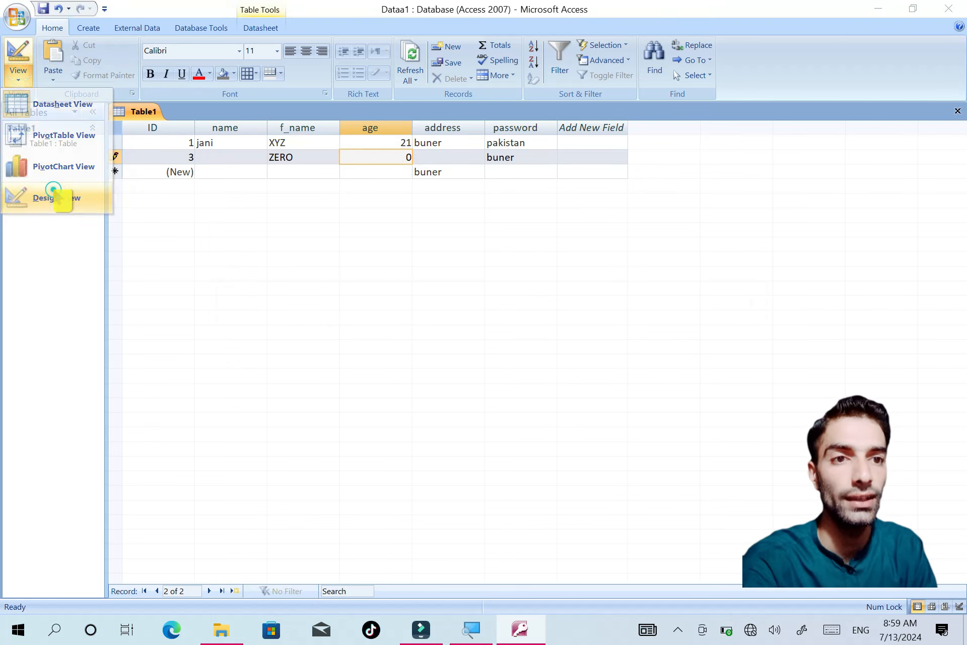
left_click(62, 198)
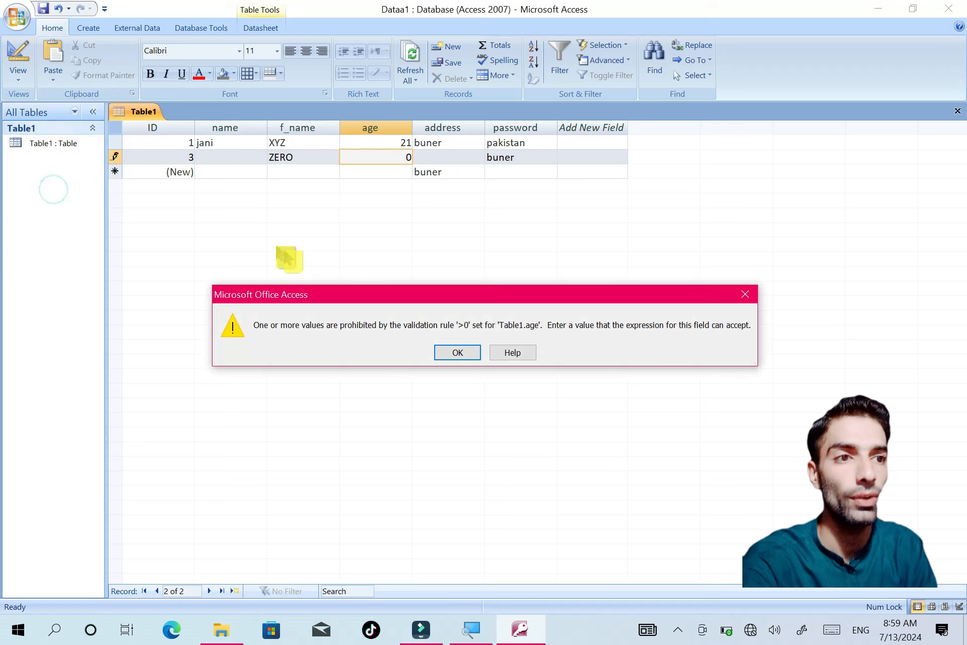
left_click(453, 352)
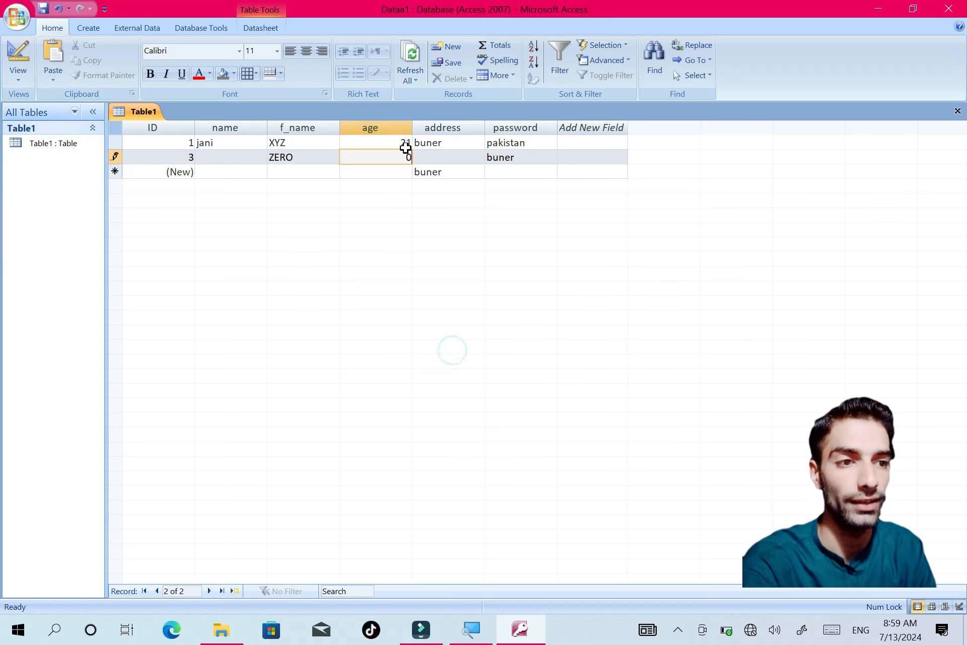
key("BackSpace")
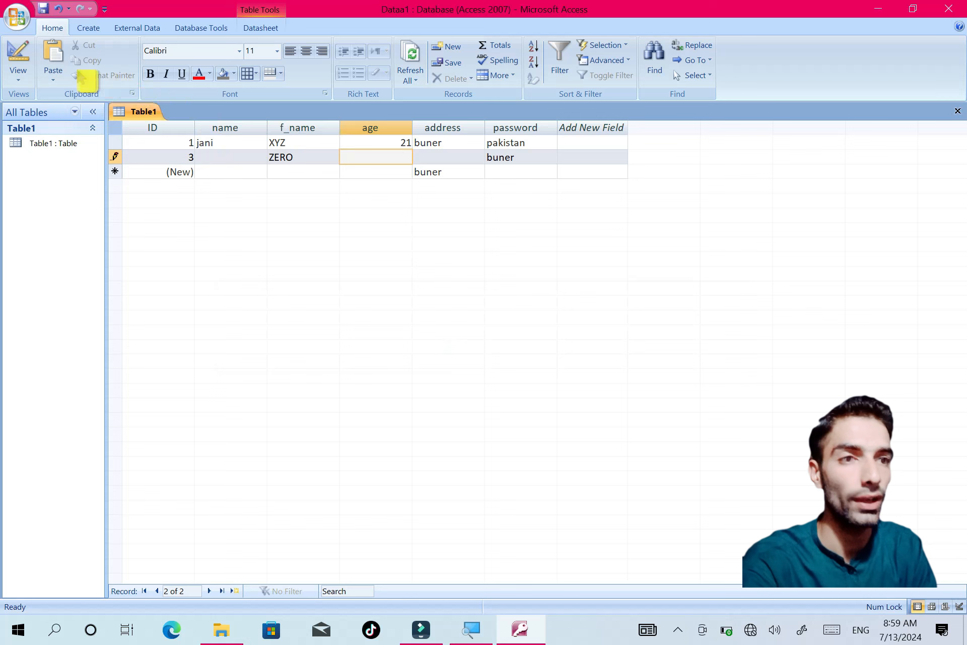
- In Design View, set the age field's validation text to "you cant enter 0"
left_click(18, 74)
left_click(44, 195)
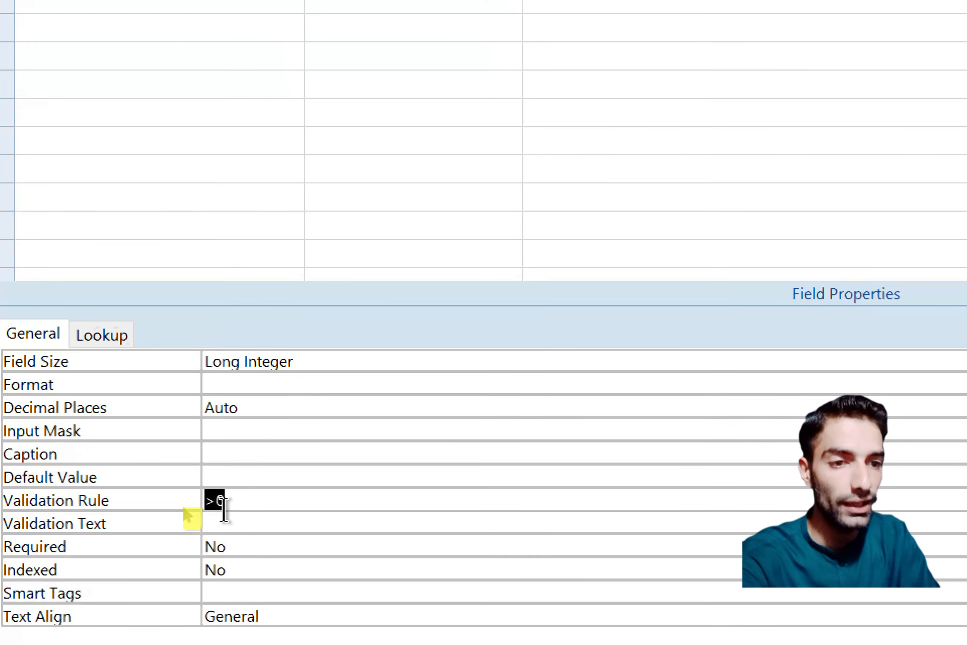
left_click(237, 529)
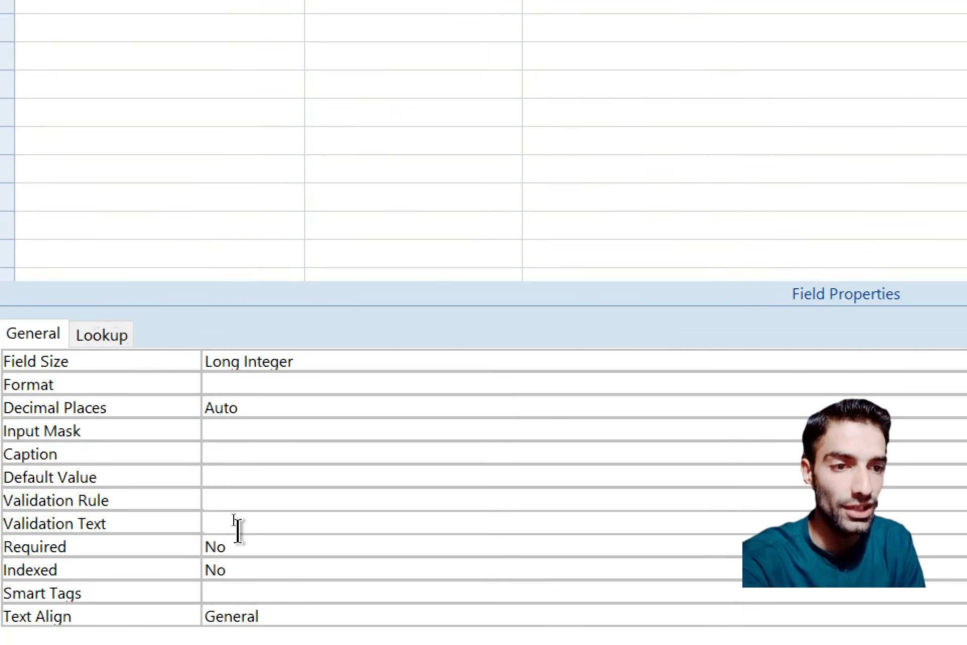
type("you ")
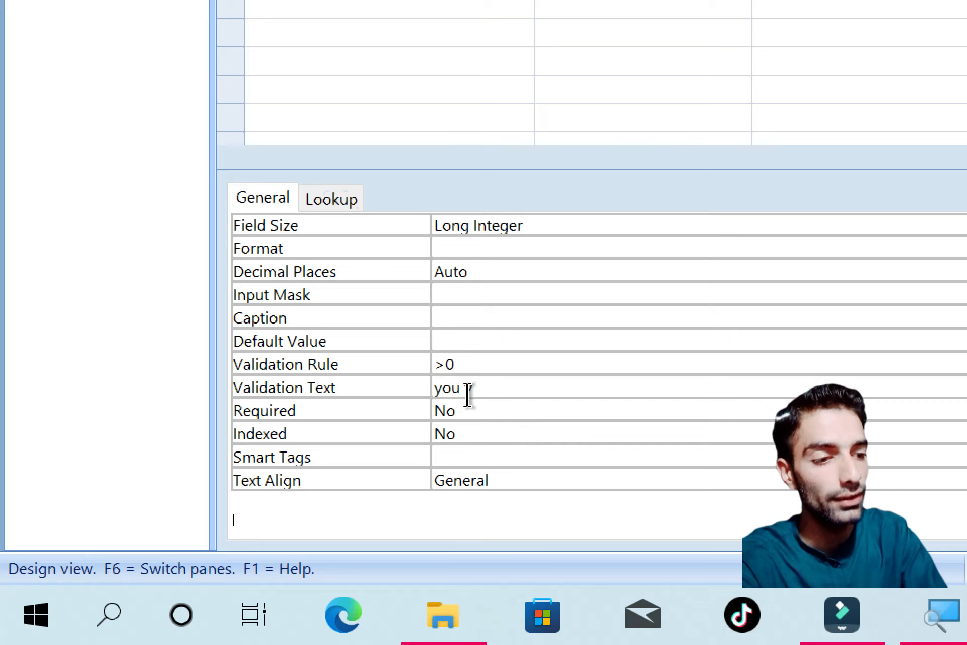
type("cant e")
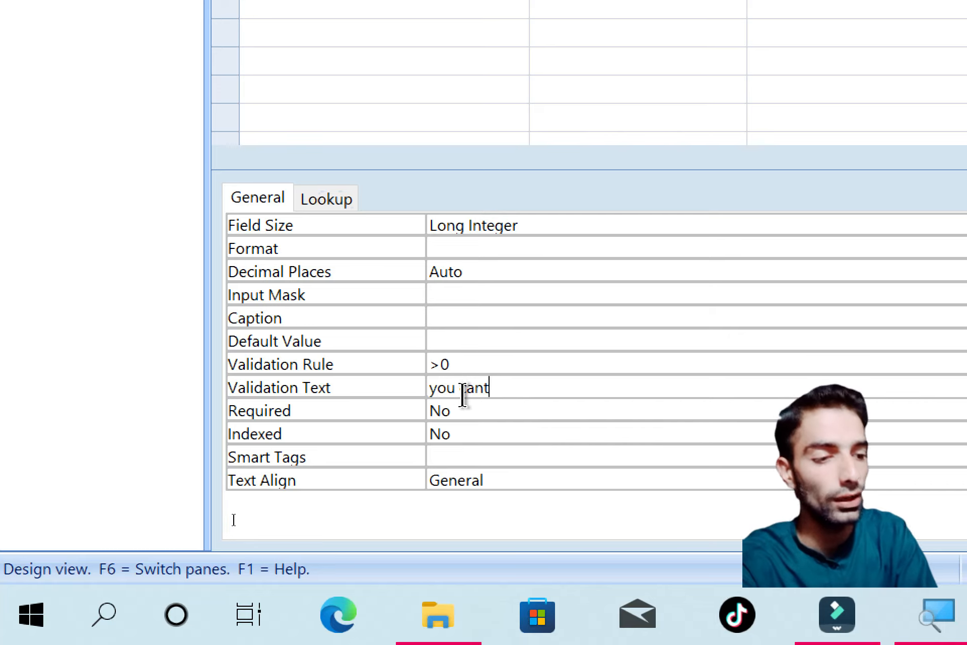
type("nter ")
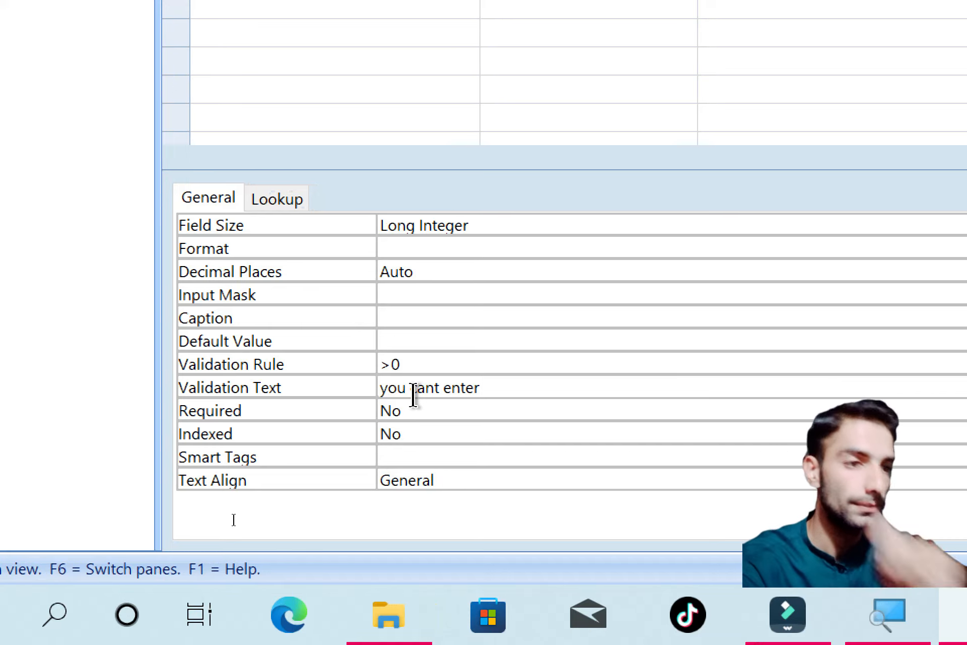
type("0")
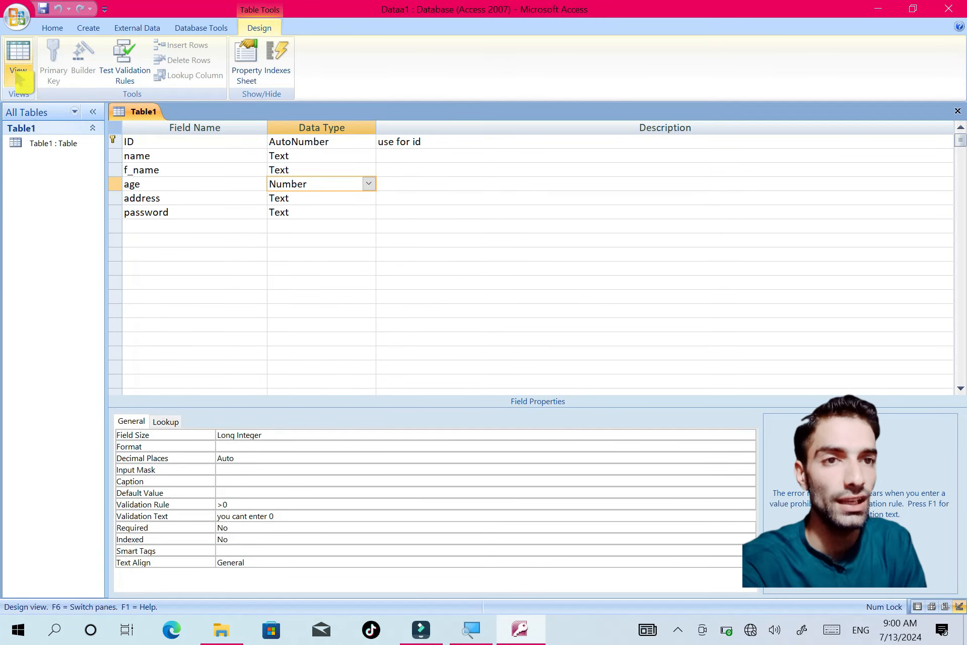
- Test the validation text in Datasheet View by trying an age of 0 in the record with ID 3, and dismiss the warning
left_click(18, 76)
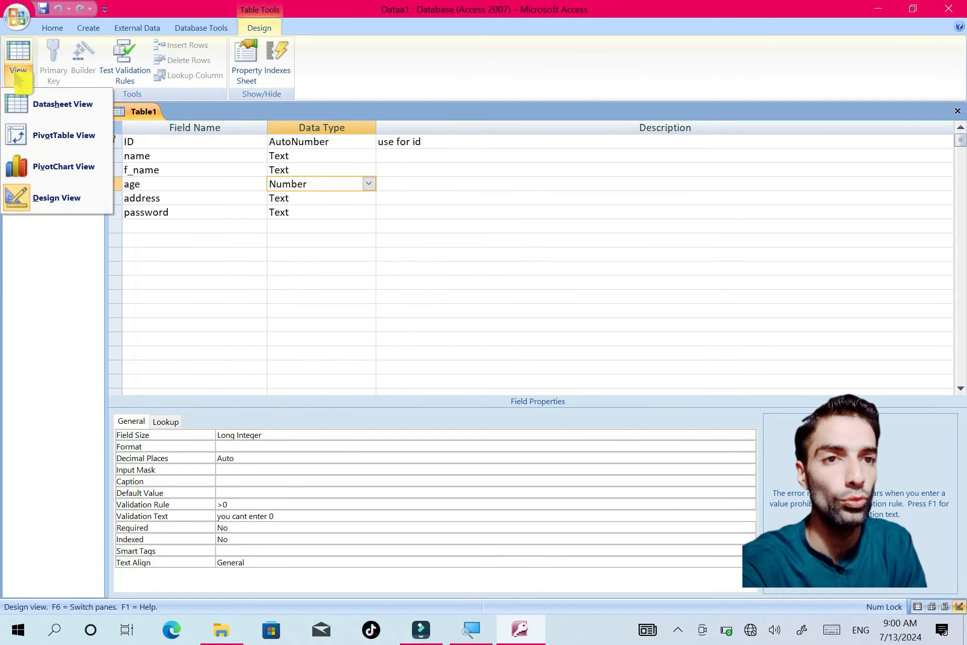
left_click(50, 106)
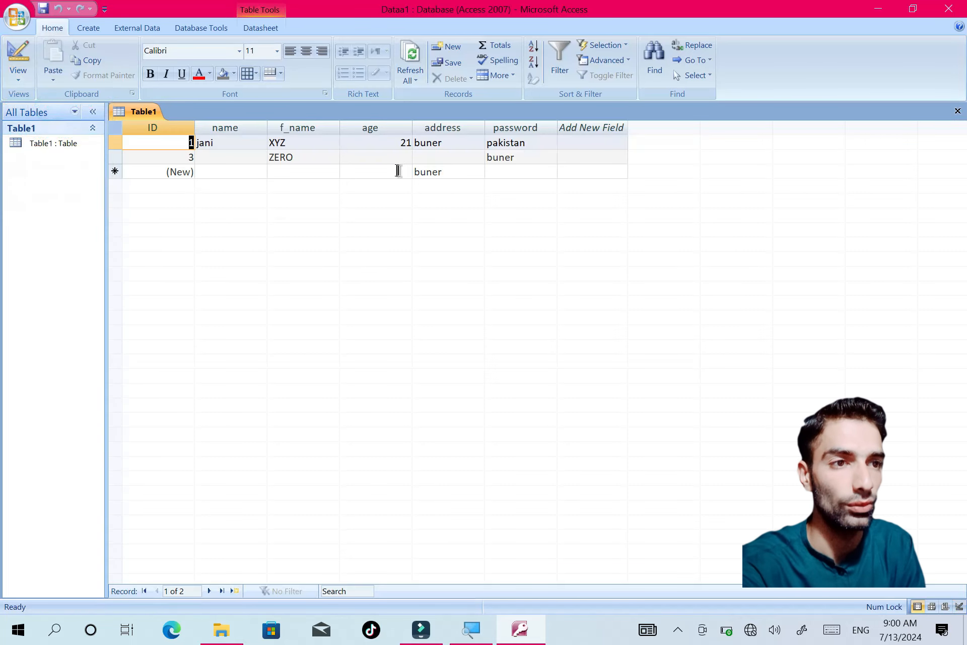
left_click(377, 158)
type("0")
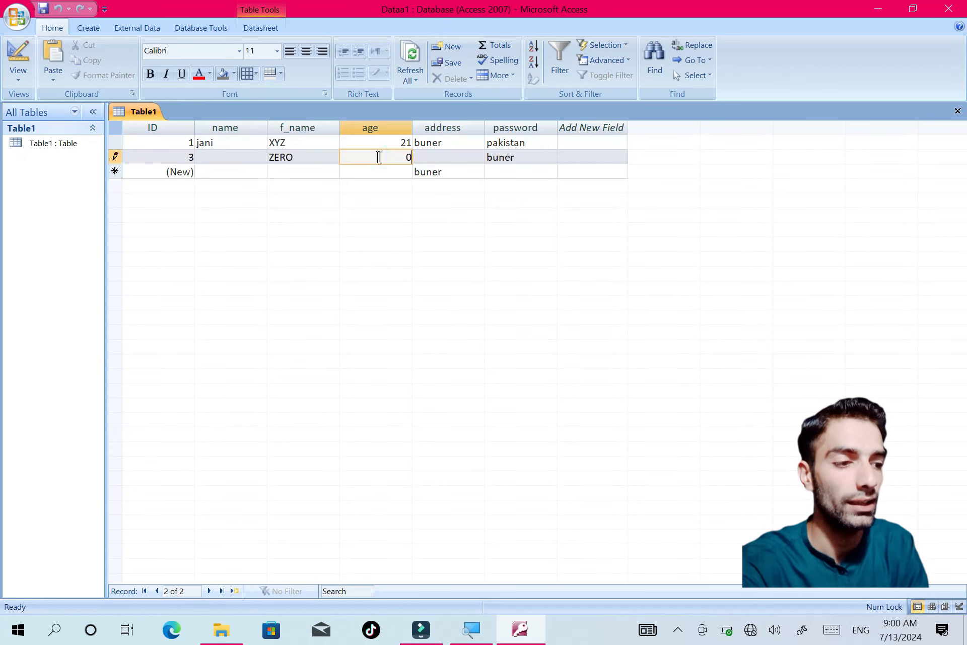
key("Return")
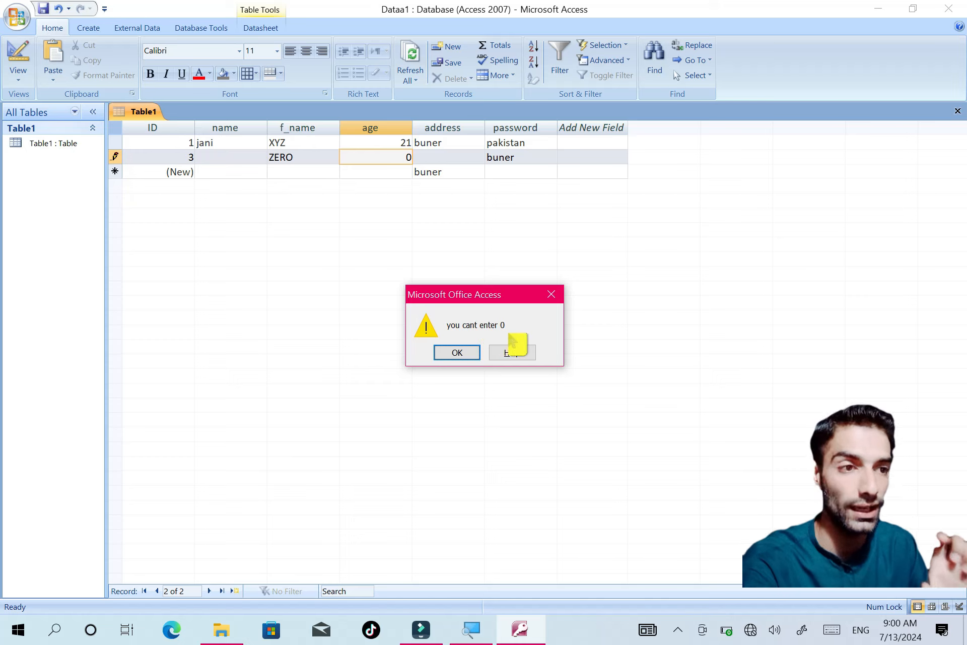
left_click(553, 294)
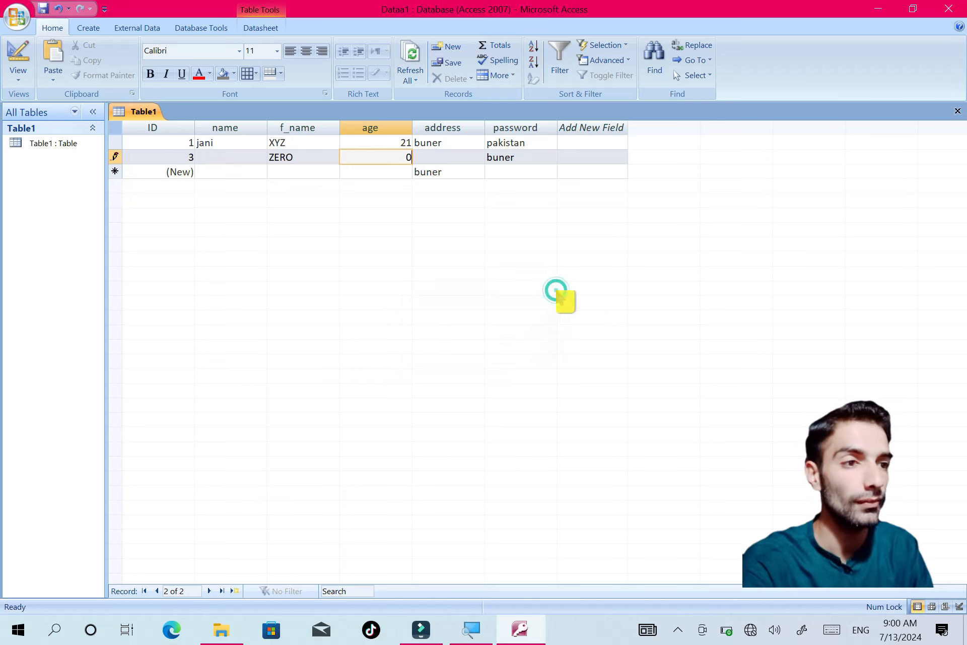
- Try to leave for Design View, dismiss the warning and set the age of the record with ID 3 to 10
left_click(14, 78)
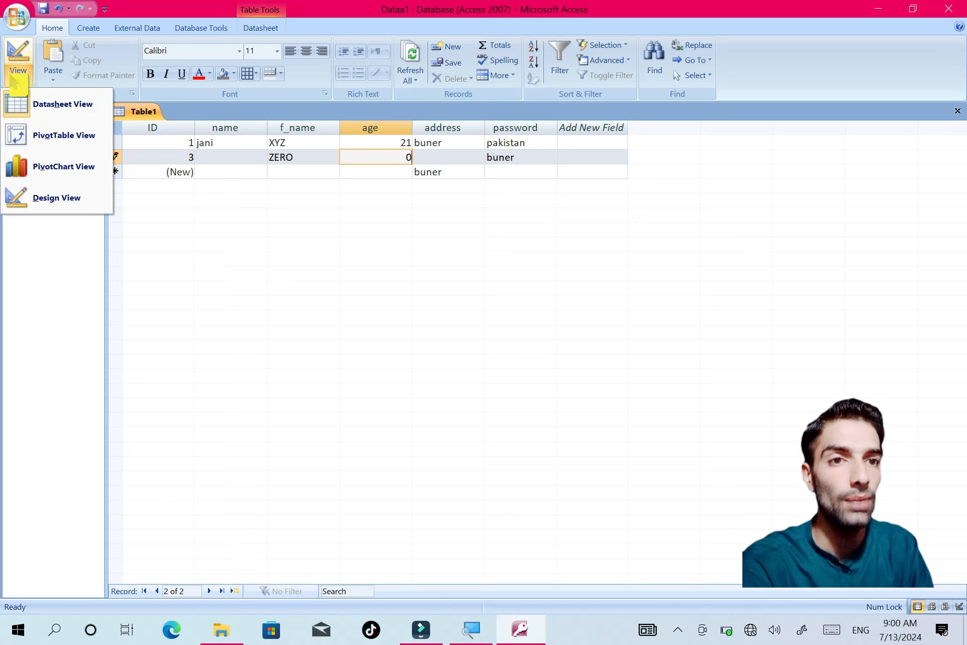
left_click(52, 201)
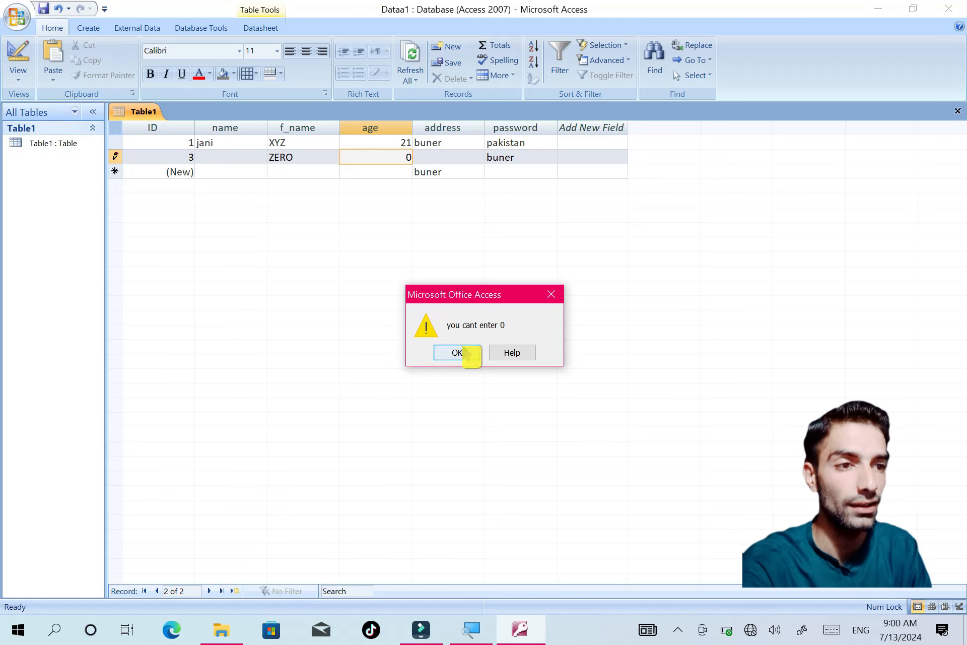
left_click(466, 353)
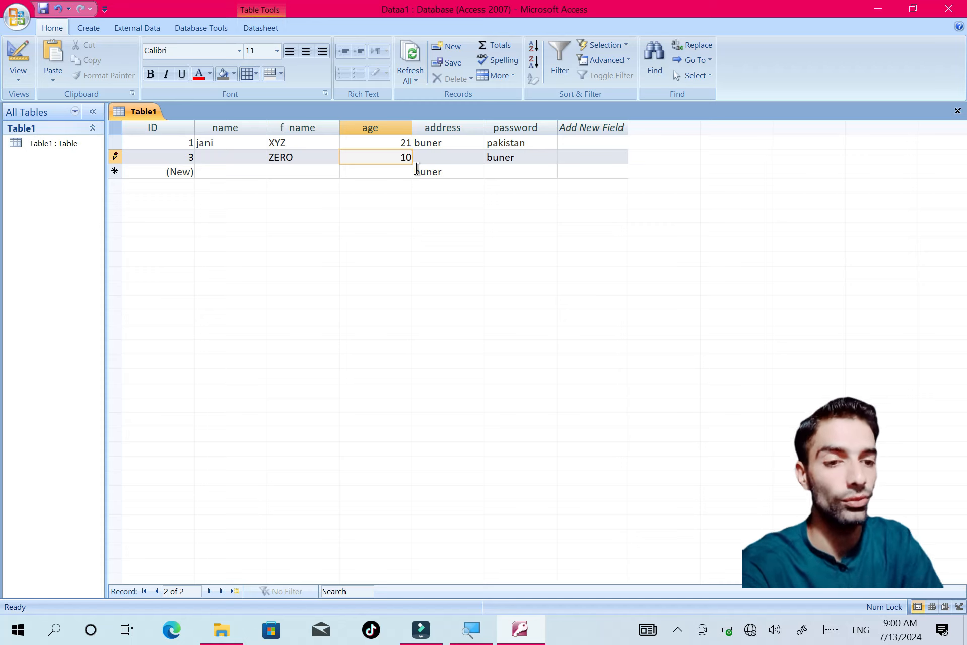
- Return to Design View and set the age field's Text Align property to Center
left_click(27, 82)
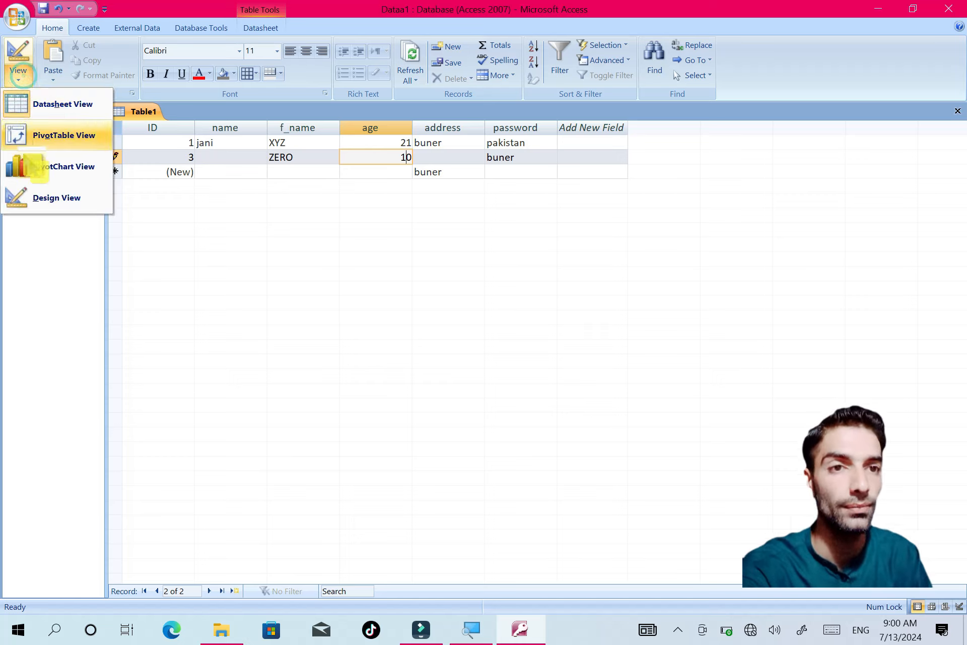
left_click(70, 198)
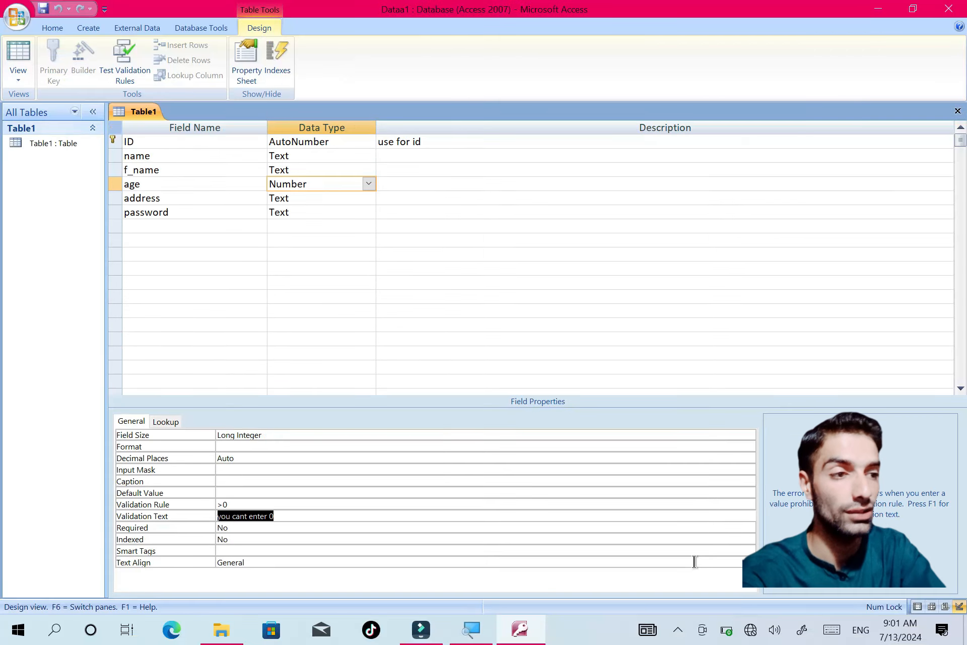
left_click(693, 560)
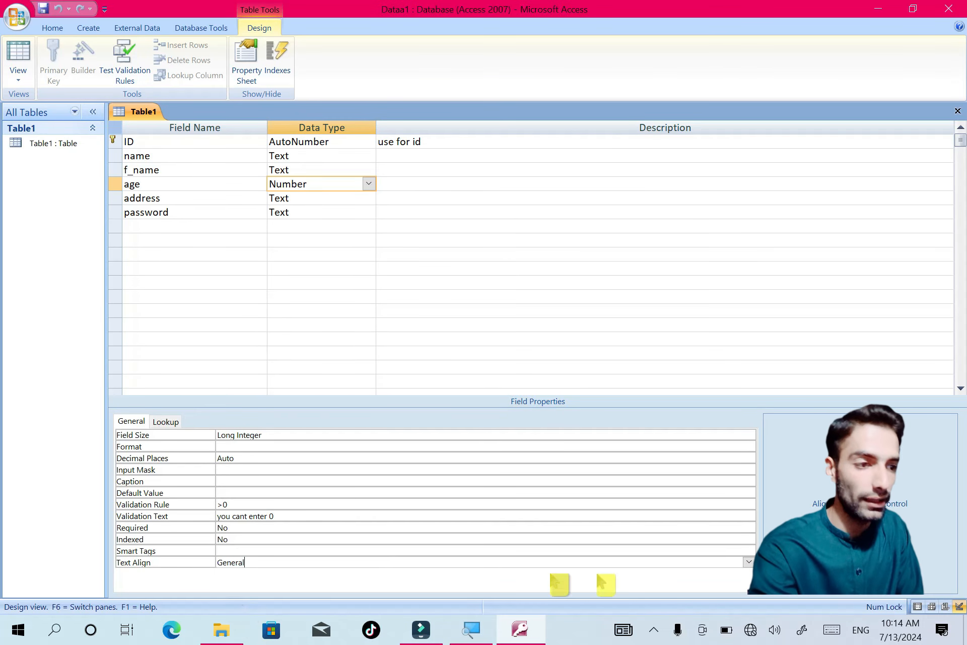
left_click(749, 562)
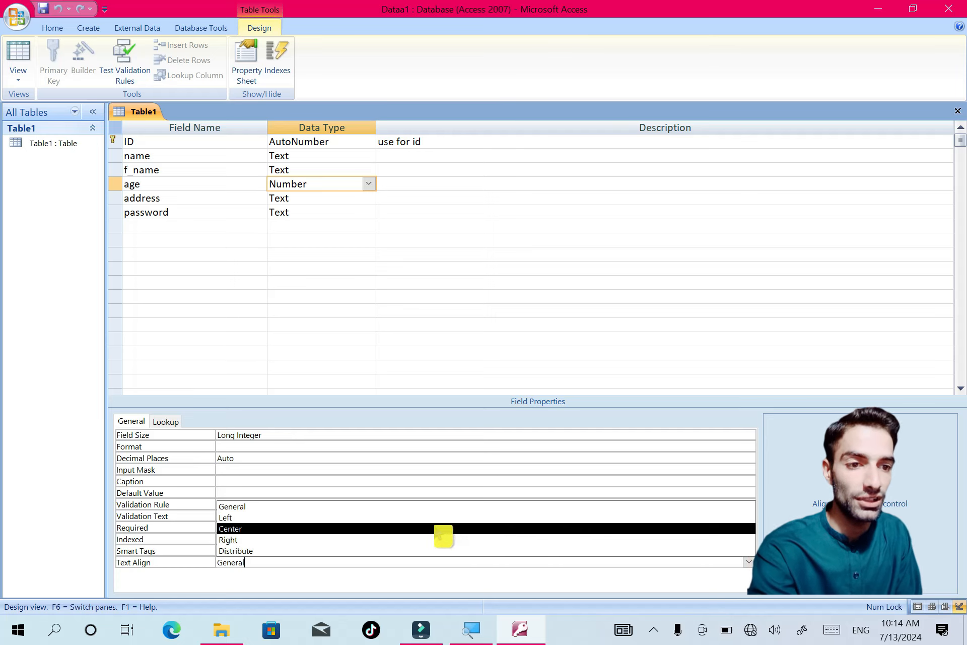
left_click(439, 529)
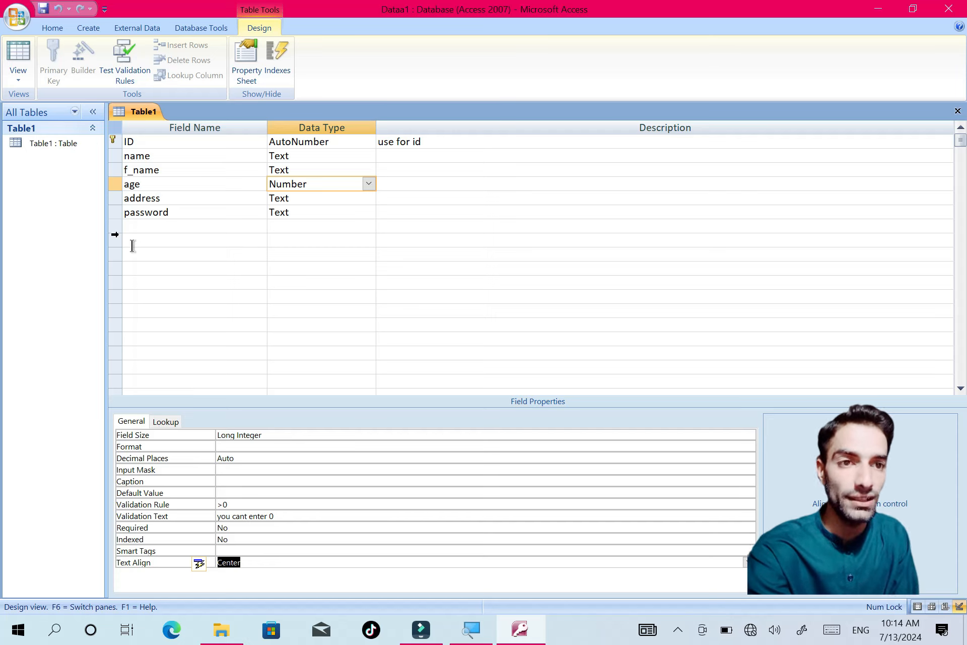
- Switch to Datasheet View and check the alignment of the values in the age column
left_click(17, 75)
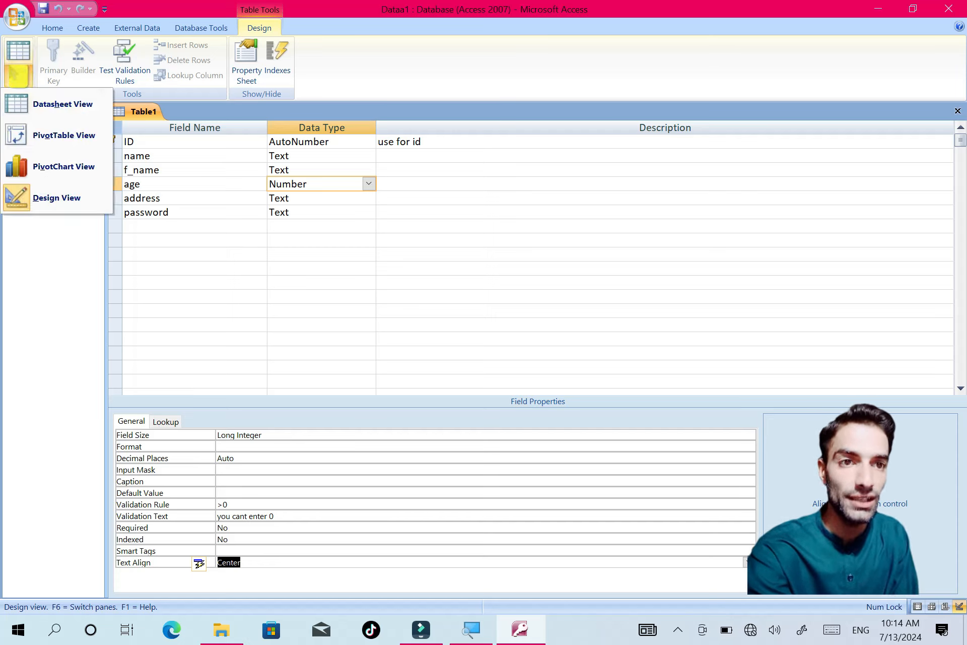
left_click(51, 105)
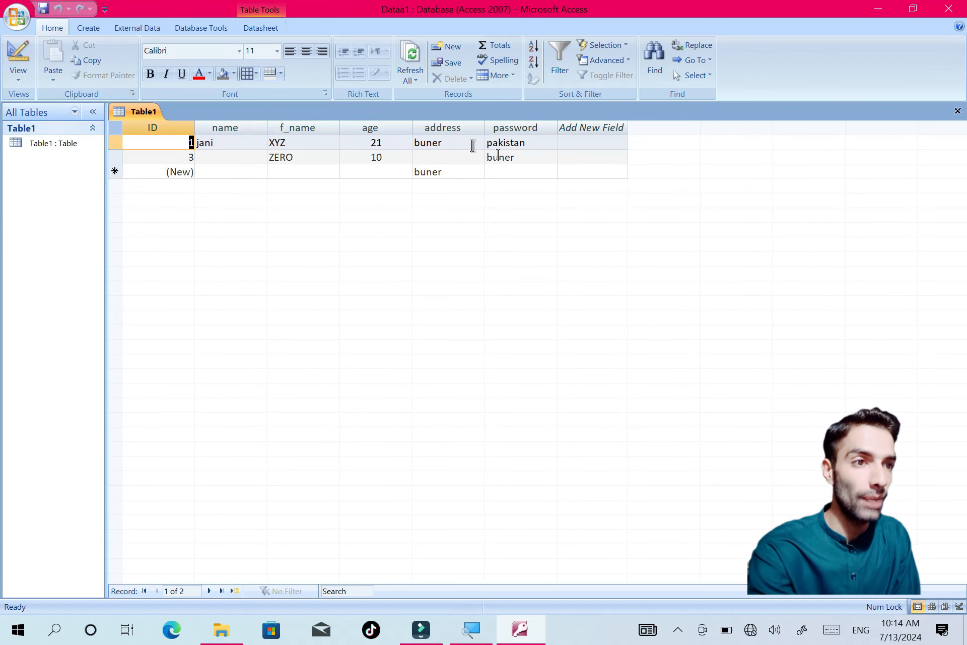
left_click(389, 158)
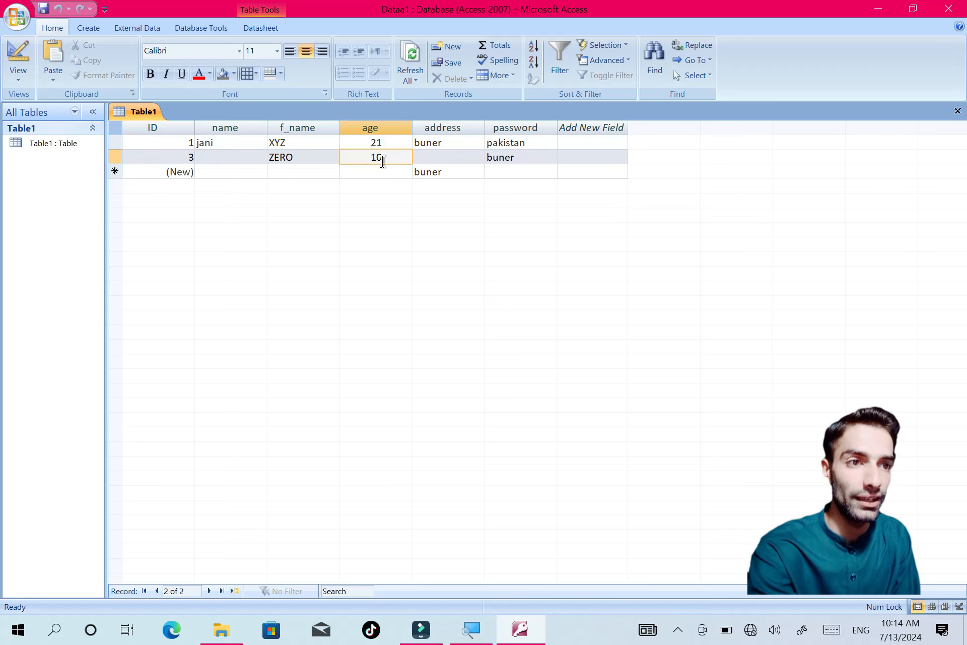